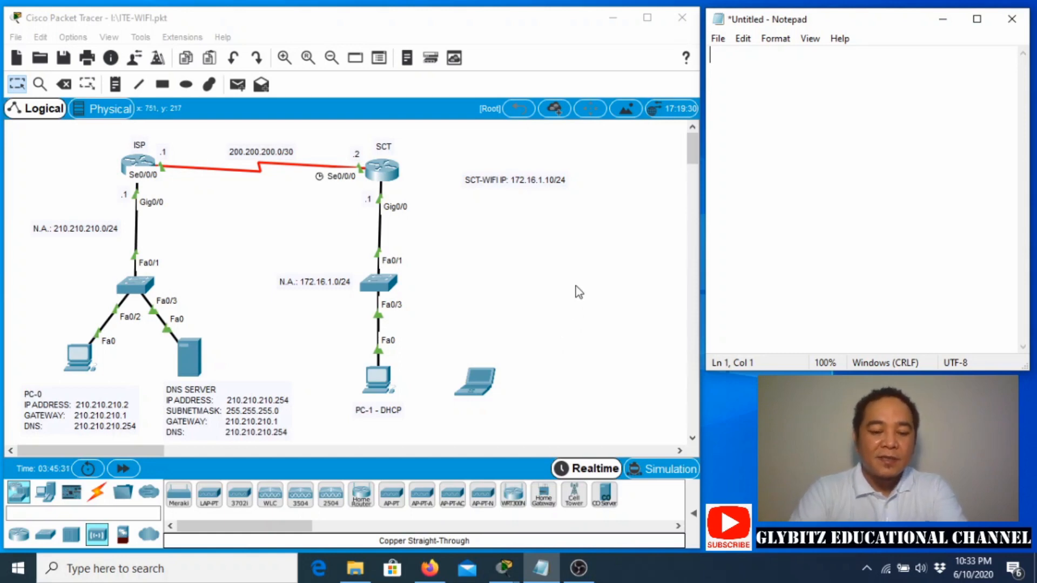
Type the 'Things to do:' heading with items '1. understand the given network' and '2. configure the wireless network'.
{"action": "type", "text": "Things to do:"}
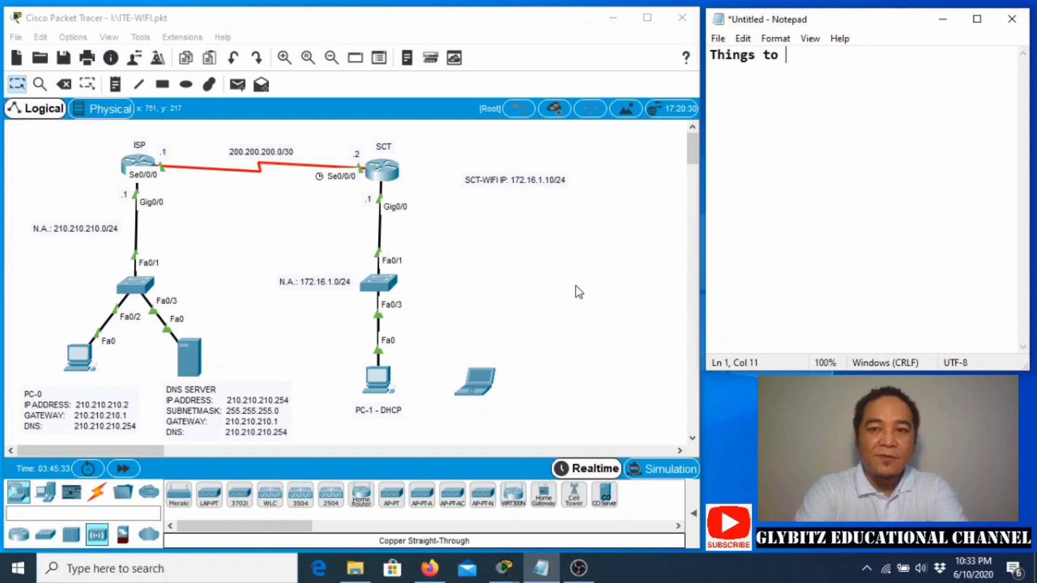
{"action": "key", "text": "Return"}
{"action": "type", "text": "1."}
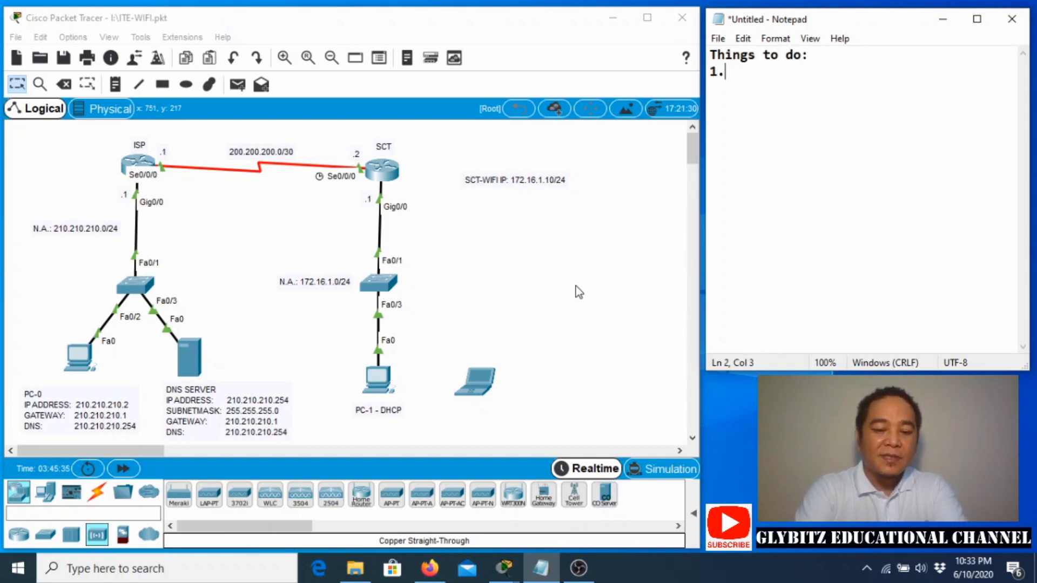
{"action": "type", "text": " understand the giv"}
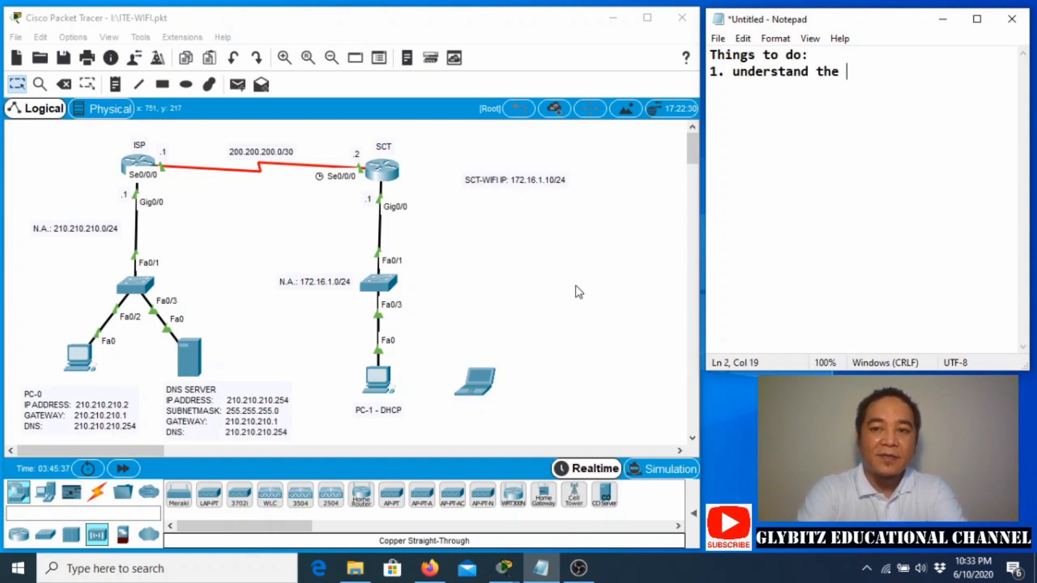
{"action": "key", "text": "BackSpace"}
{"action": "type", "text": "iven network"}
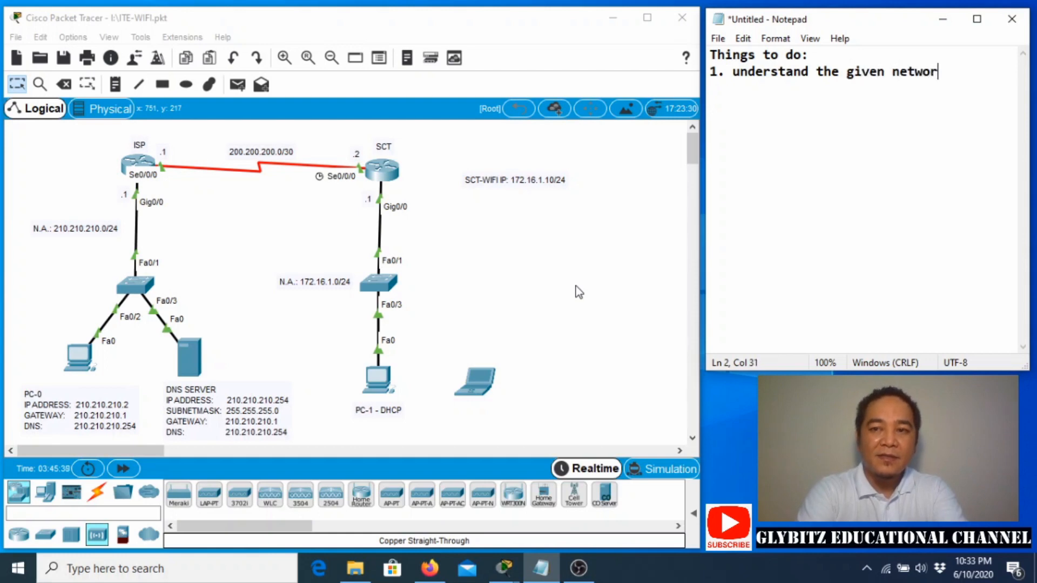
{"action": "key", "text": "Return"}
{"action": "type", "text": "2. configure "}
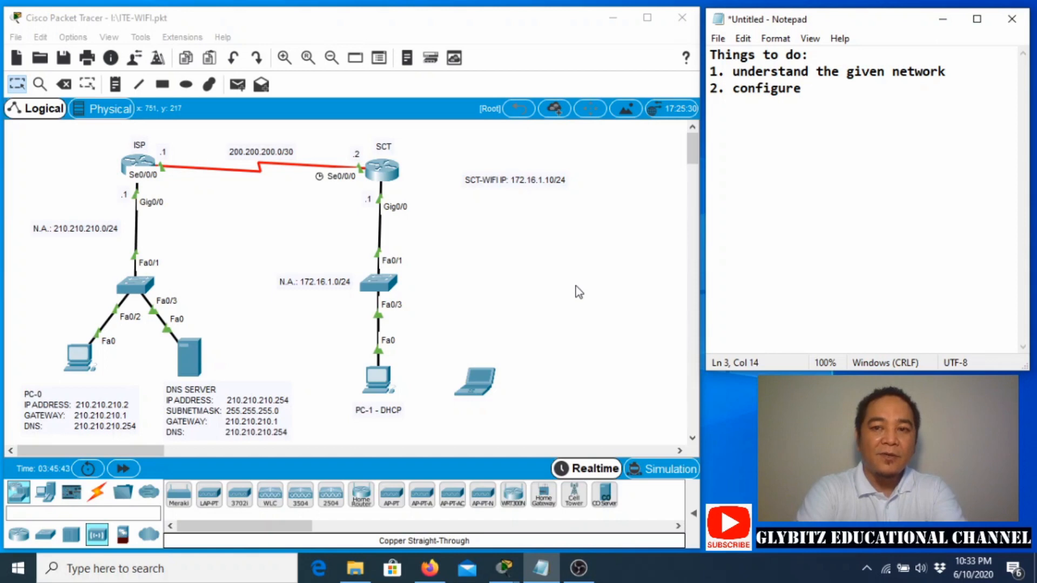
{"action": "type", "text": "the wirl"}
{"action": "key", "text": "BackSpace"}
{"action": "type", "text": "eless netw"}
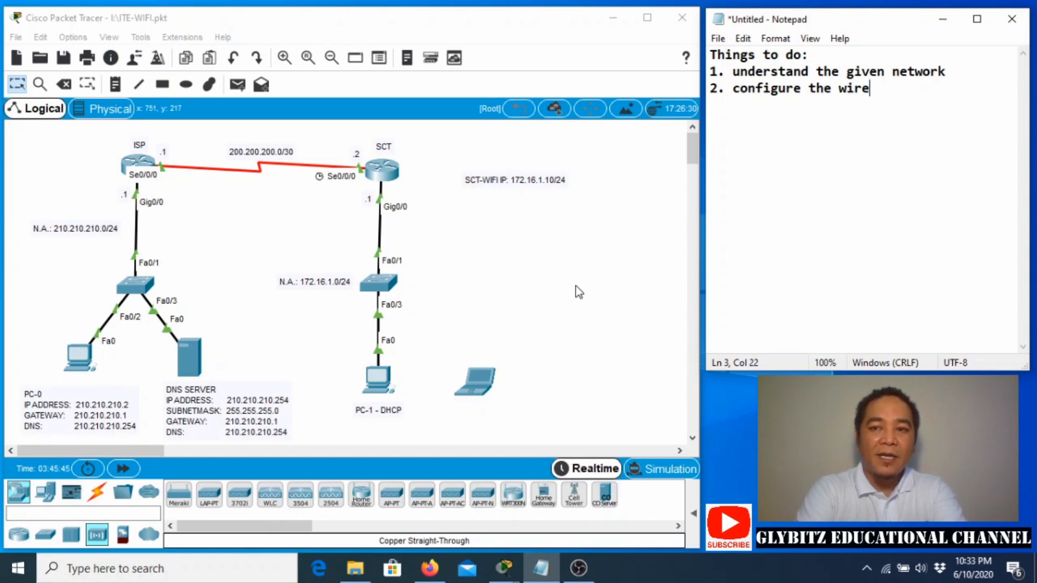
{"action": "type", "text": "ork"}
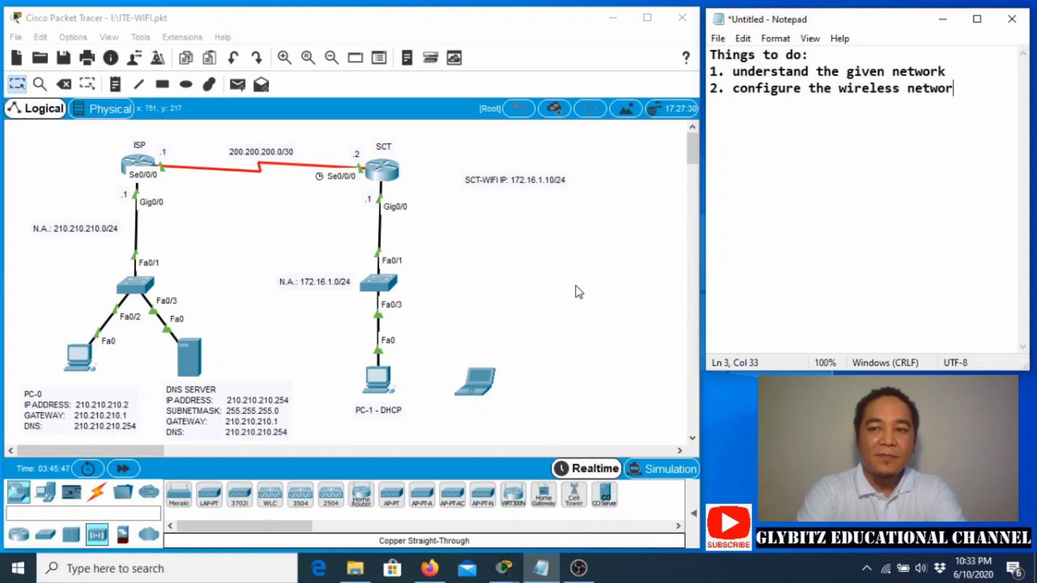
Add sub-items a. Basic, b. Security, c. Management and d. Test connectivity under item 2.
{"action": "key", "text": "Return"}
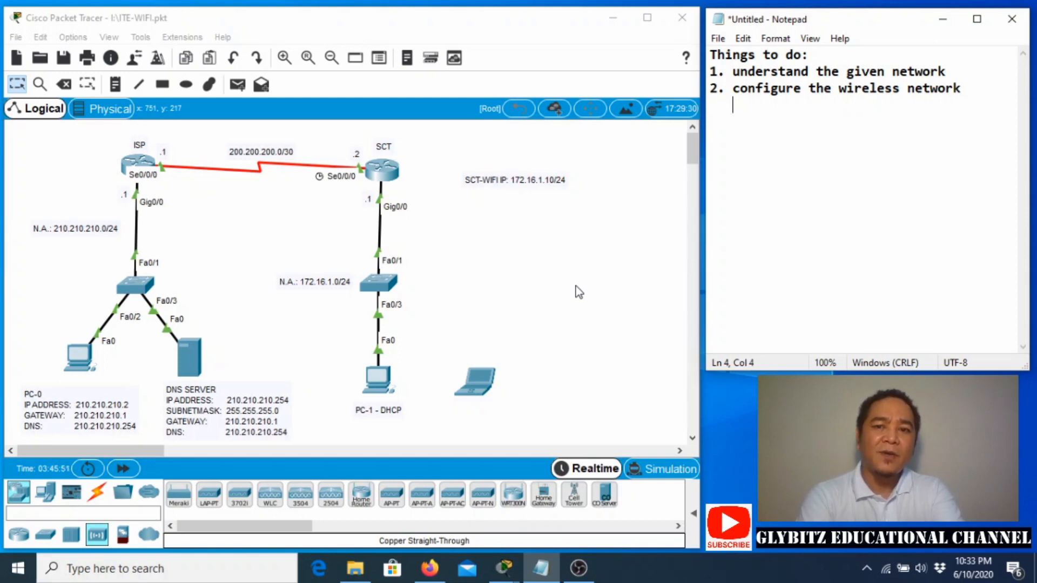
{"action": "type", "text": "a. Basic"}
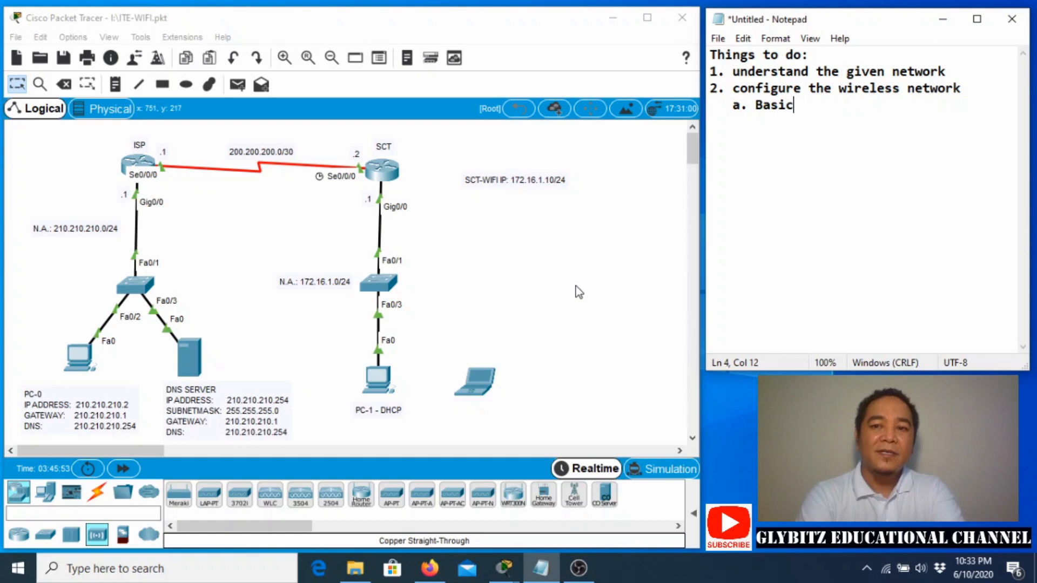
{"action": "key", "text": "Return"}
{"action": "type", "text": "b."}
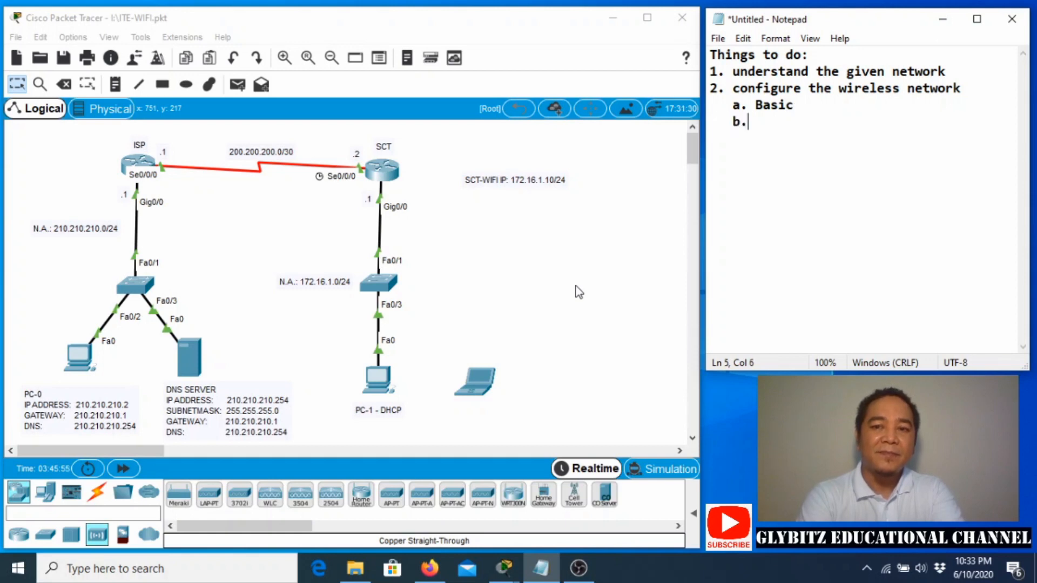
{"action": "type", "text": " Security"}
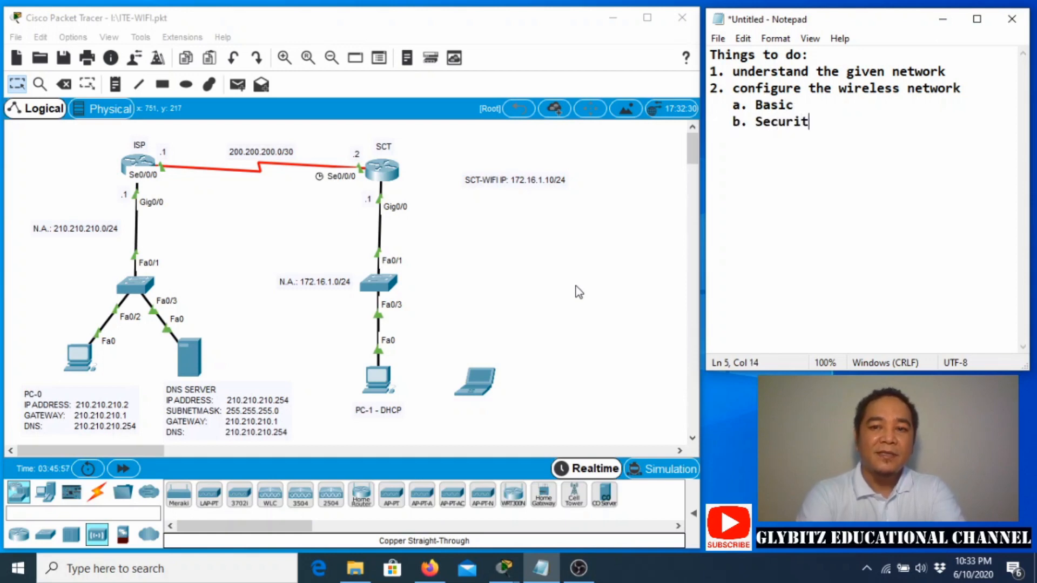
{"action": "key", "text": "Return"}
{"action": "type", "text": "c. "}
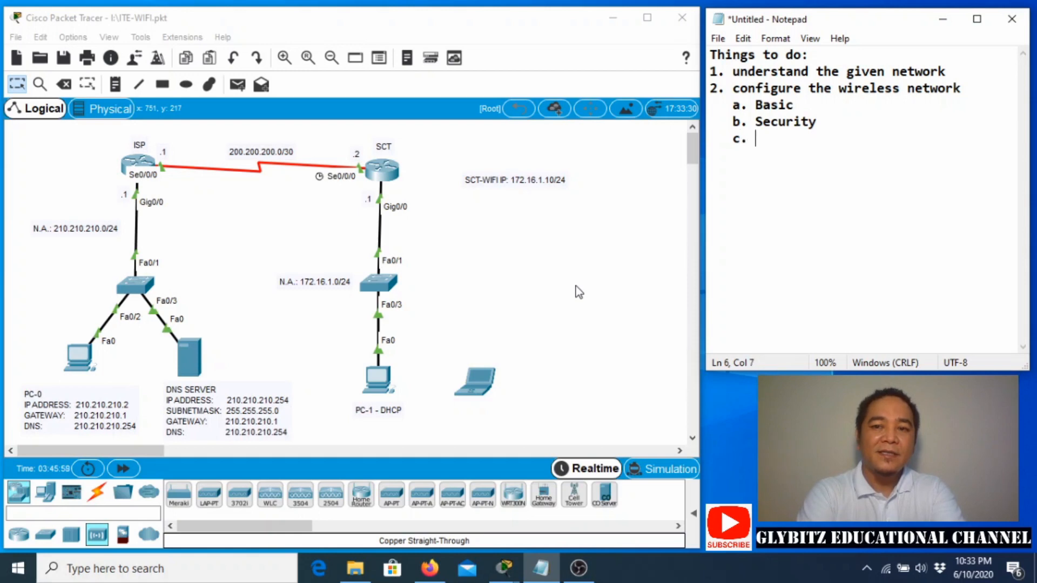
{"action": "type", "text": "mana"}
{"action": "key", "text": "BackSpace"}
{"action": "key", "text": "BackSpace"}
{"action": "key", "text": "BackSpace"}
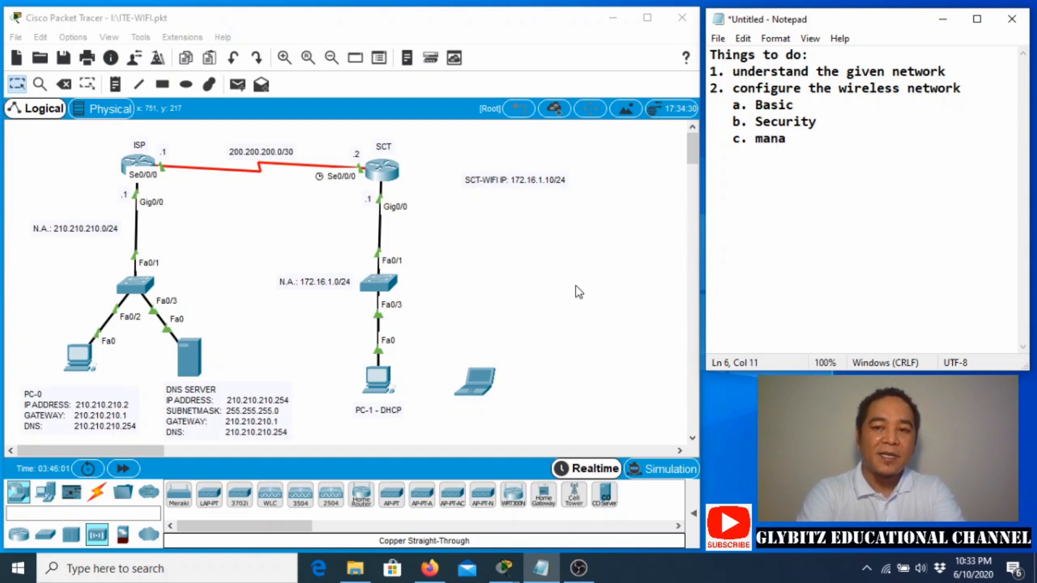
{"action": "key", "text": "BackSpace"}
{"action": "type", "text": "Management"}
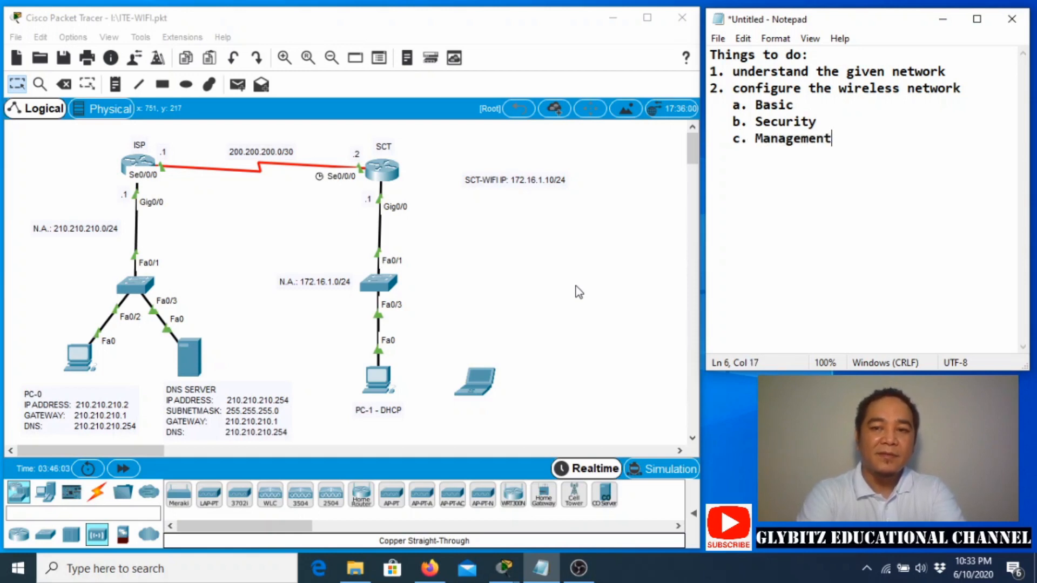
{"action": "key", "text": "Return"}
{"action": "type", "text": "d"}
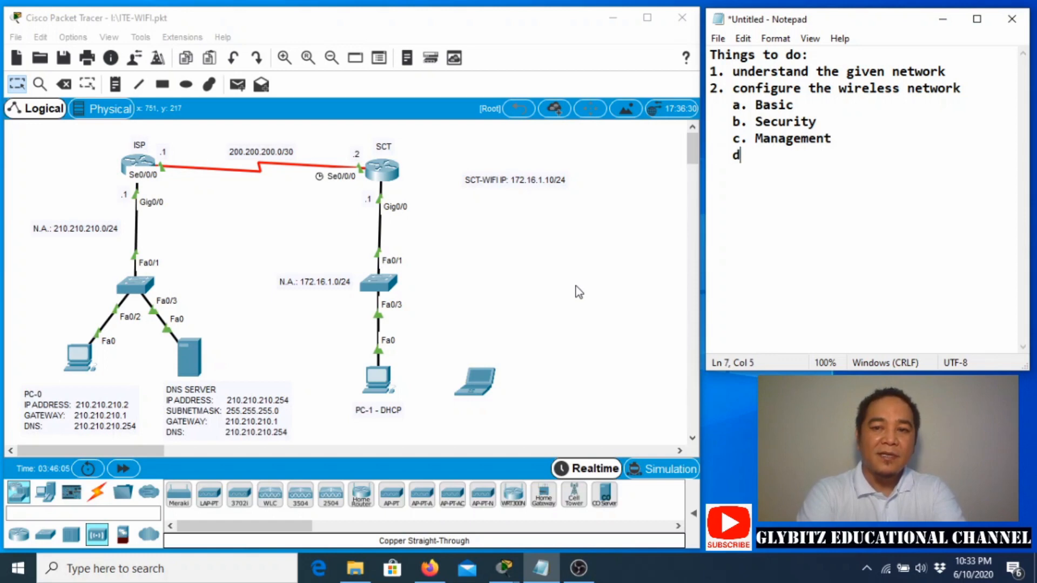
{"action": "type", "text": ". Test "}
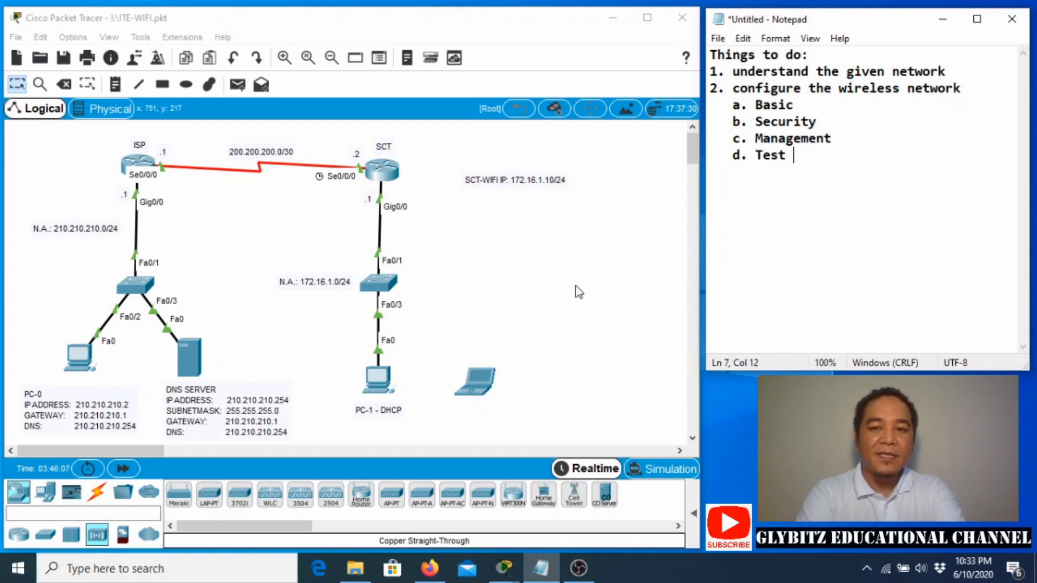
{"action": "type", "text": "connectio"}
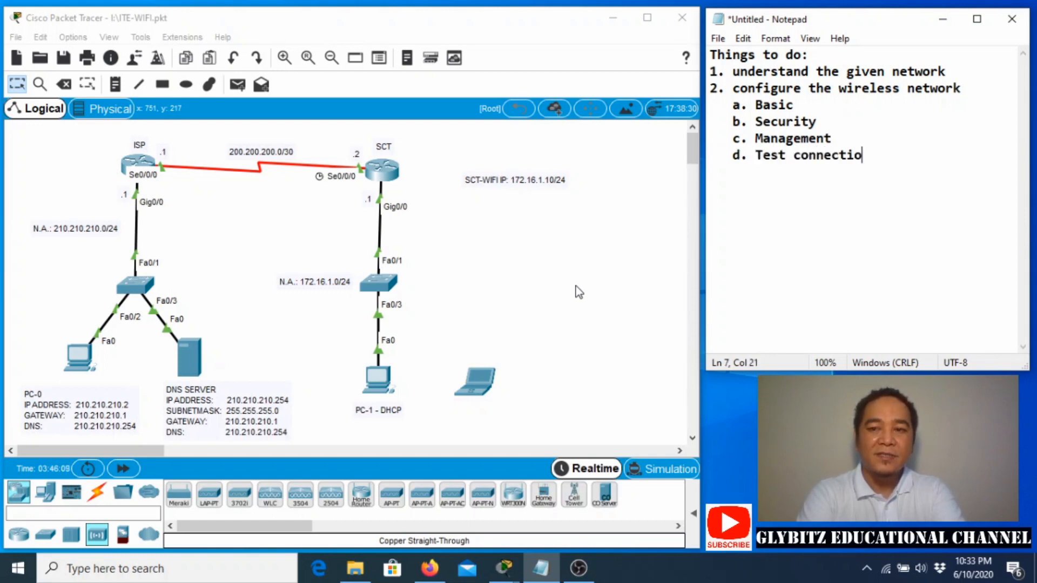
{"action": "key", "text": "BackSpace"}
{"action": "type", "text": "vity"}
Add '3. configure the access point' with sub-items a. SSID and b. Key.
{"action": "key", "text": "Return"}
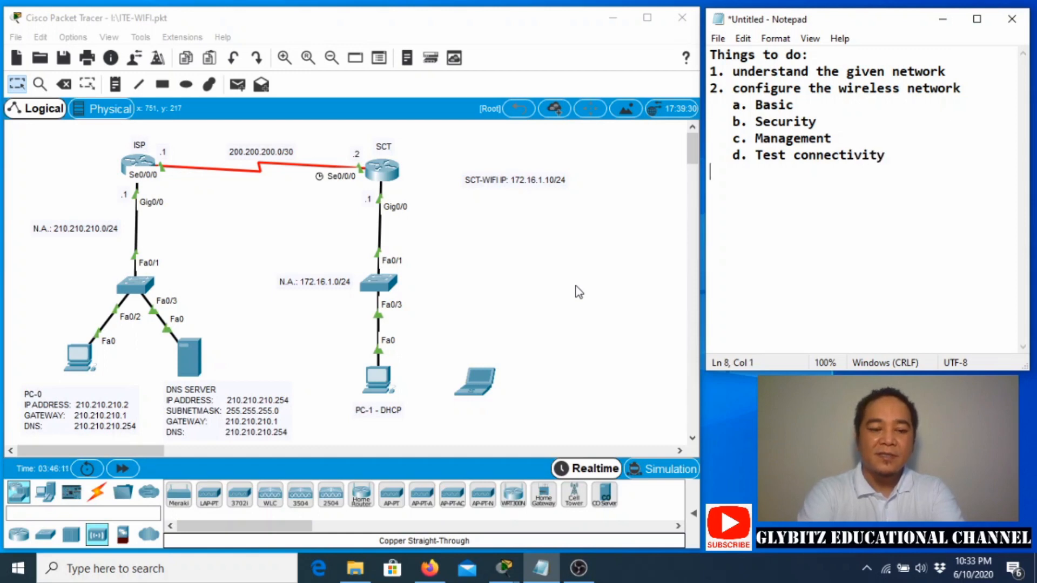
{"action": "type", "text": "3. configure the"}
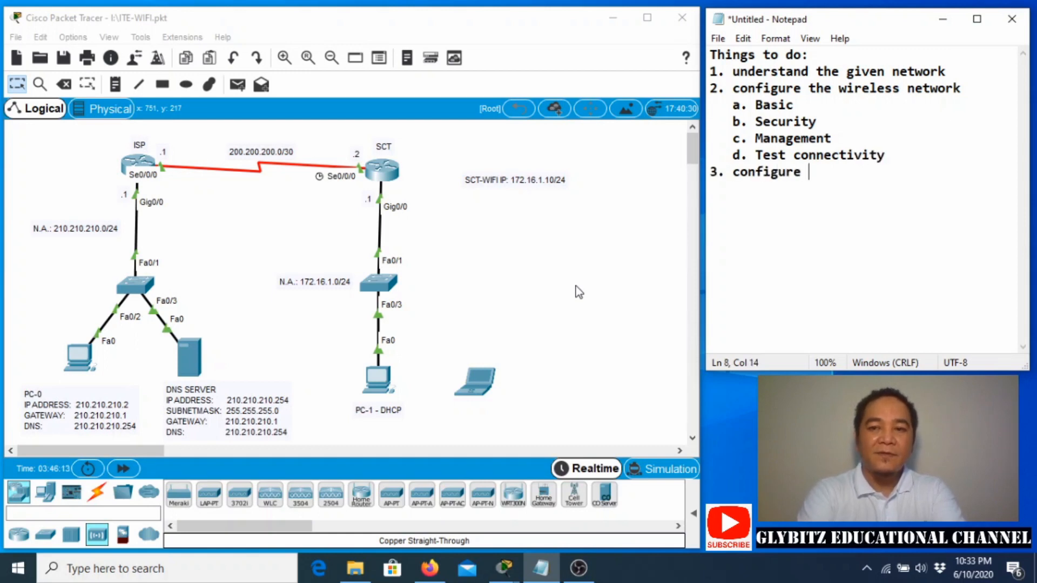
{"action": "key", "text": "BackSpace"}
{"action": "key", "text": "BackSpace"}
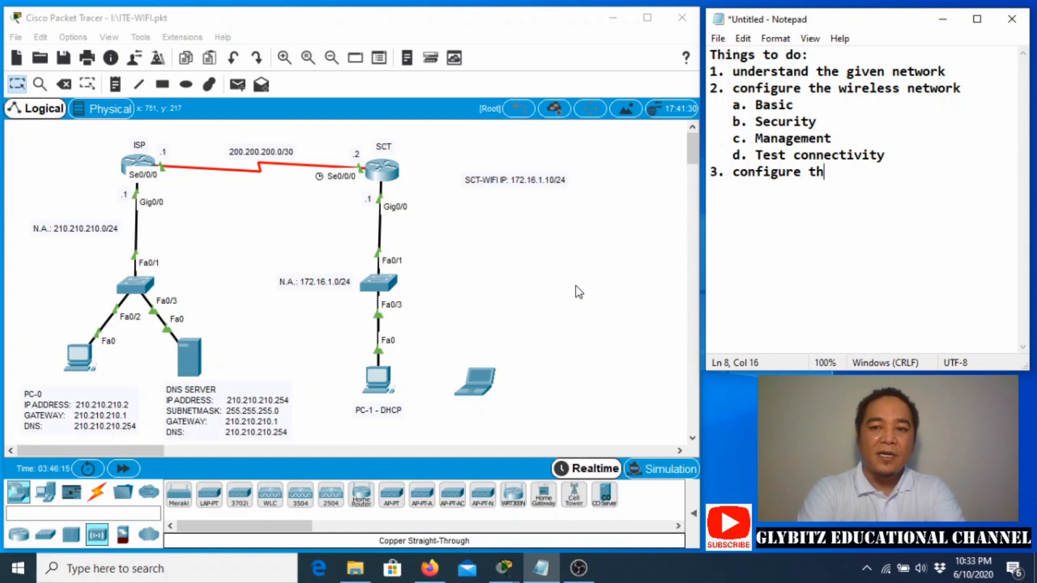
{"action": "type", "text": "e access point"}
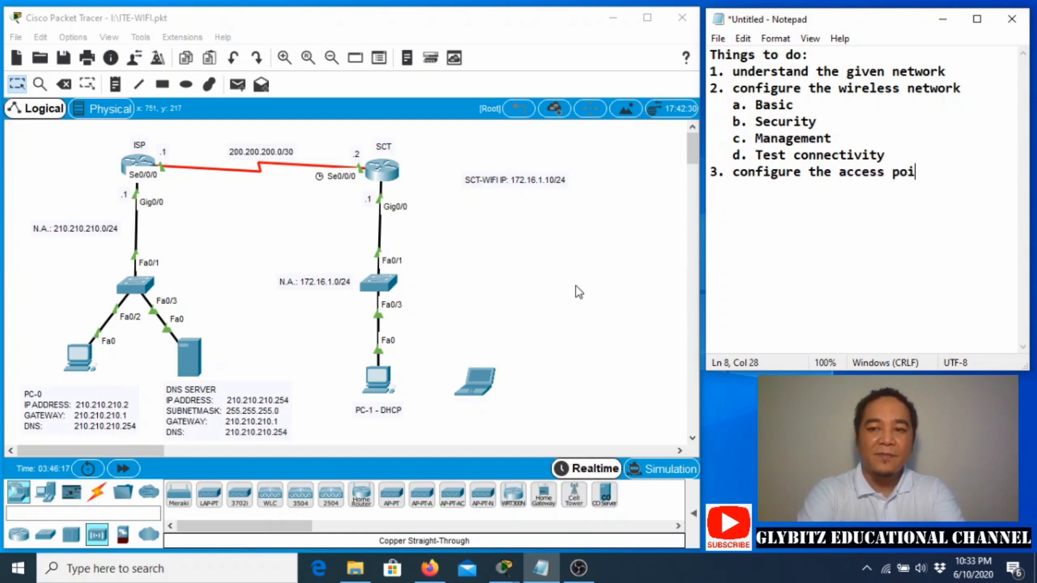
{"action": "key", "text": "Return"}
{"action": "type", "text": "a. SSID"}
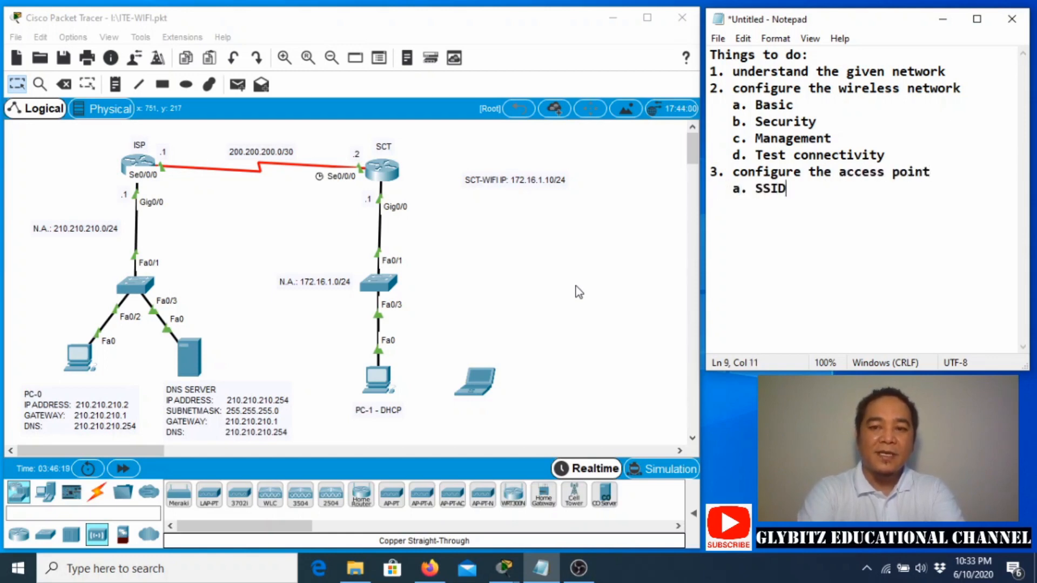
{"action": "key", "text": "Return"}
{"action": "type", "text": "b."}
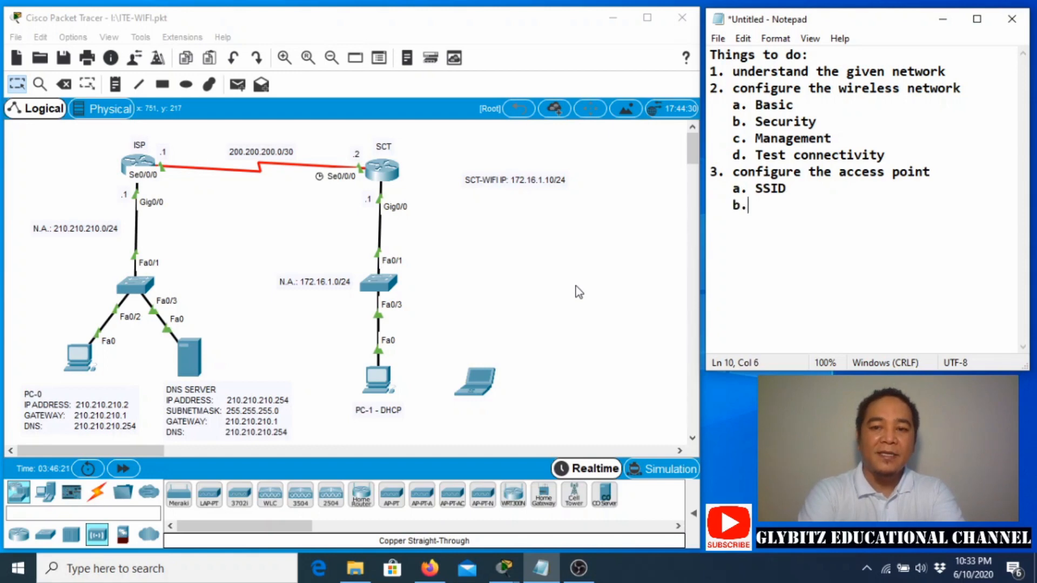
{"action": "type", "text": " Key"}
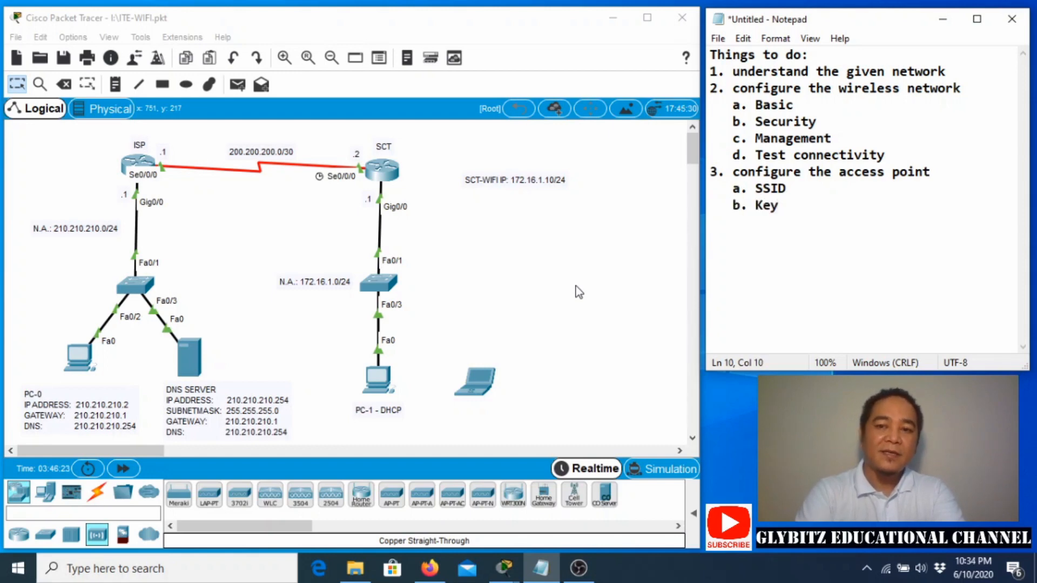
{"action": "key", "text": "Return"}
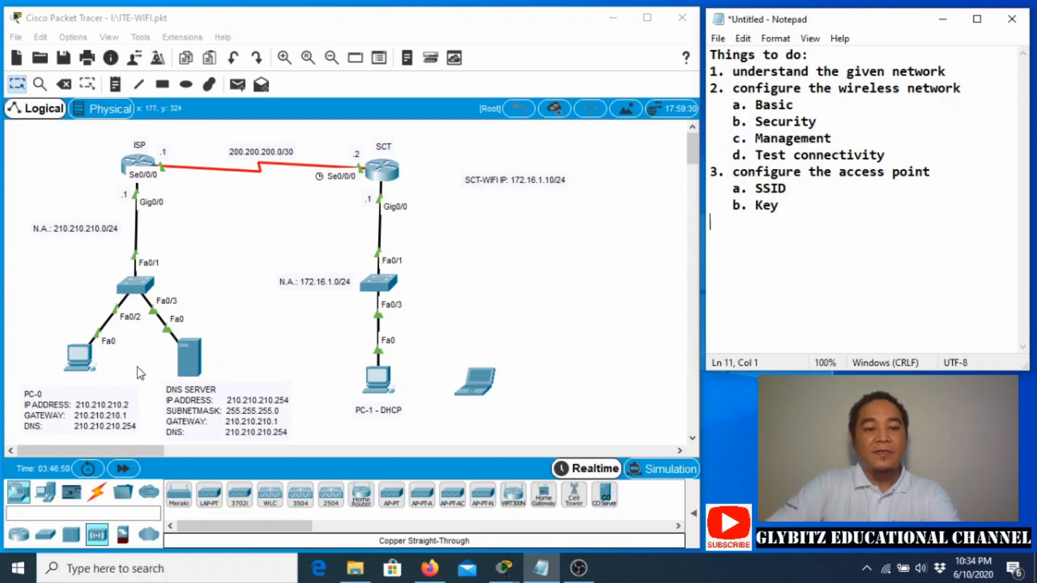
{"action": "left_click_drag", "start_coordinate": [42, 320], "coordinate": [530, 407]}
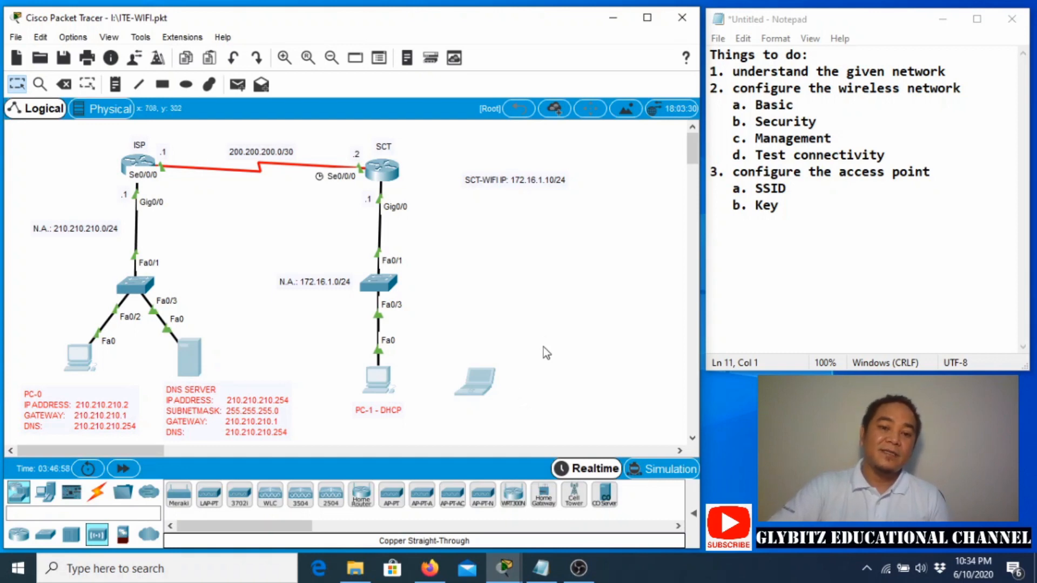
{"action": "left_click", "coordinate": [542, 324]}
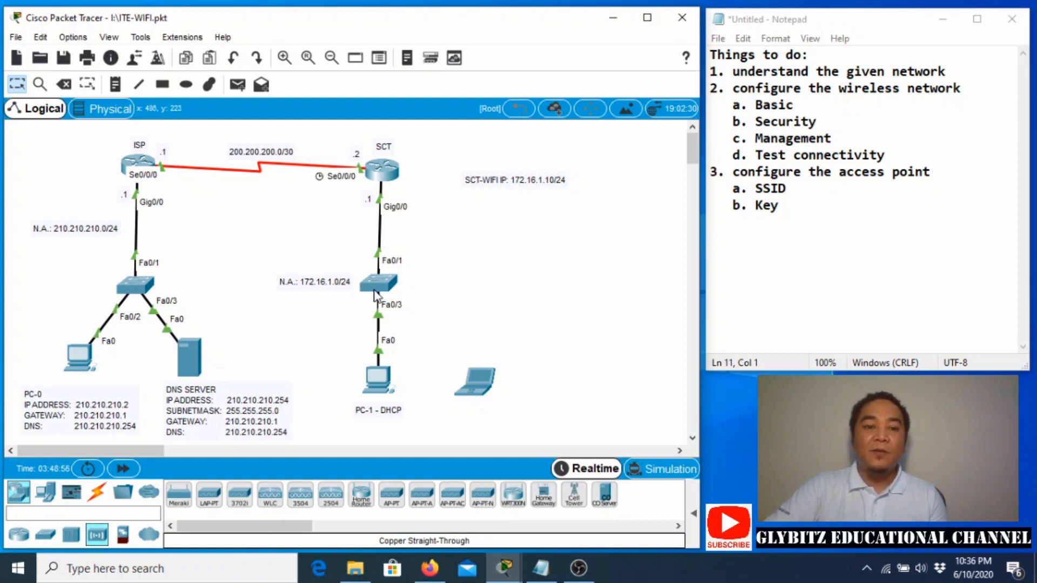
{"action": "mouse_move", "coordinate": [375, 287]}
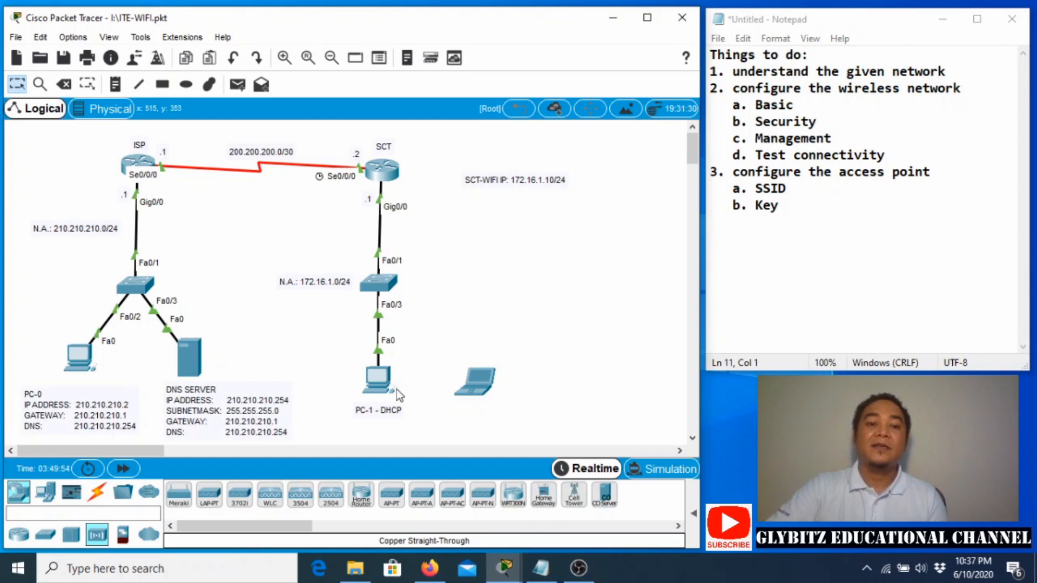
Open the DNS server (Server0) window, whose web browser shows the CISCO NNRT - IT ESSENTIALS page.
{"action": "mouse_move", "coordinate": [380, 386]}
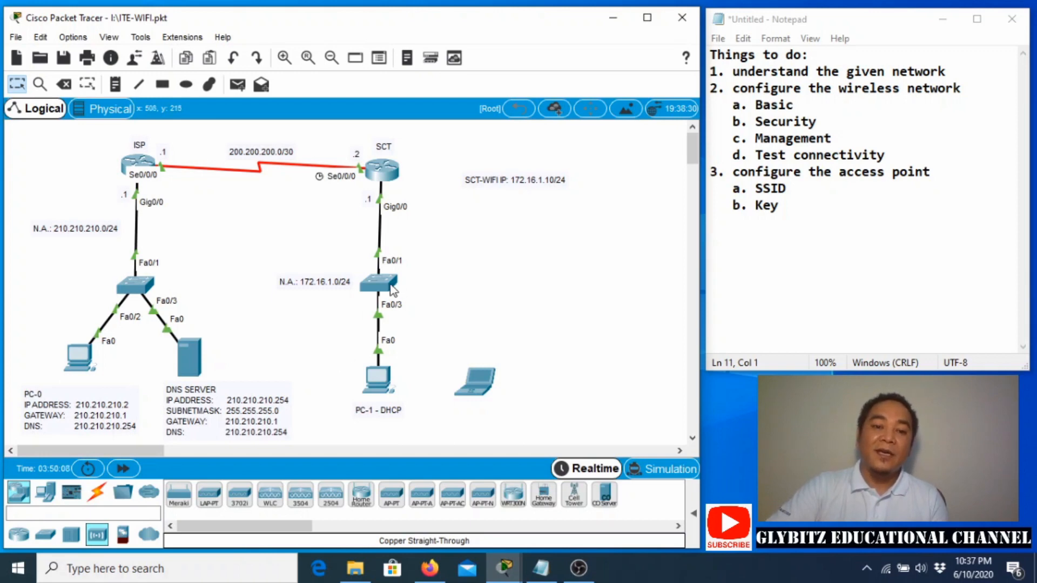
{"action": "mouse_move", "coordinate": [385, 289]}
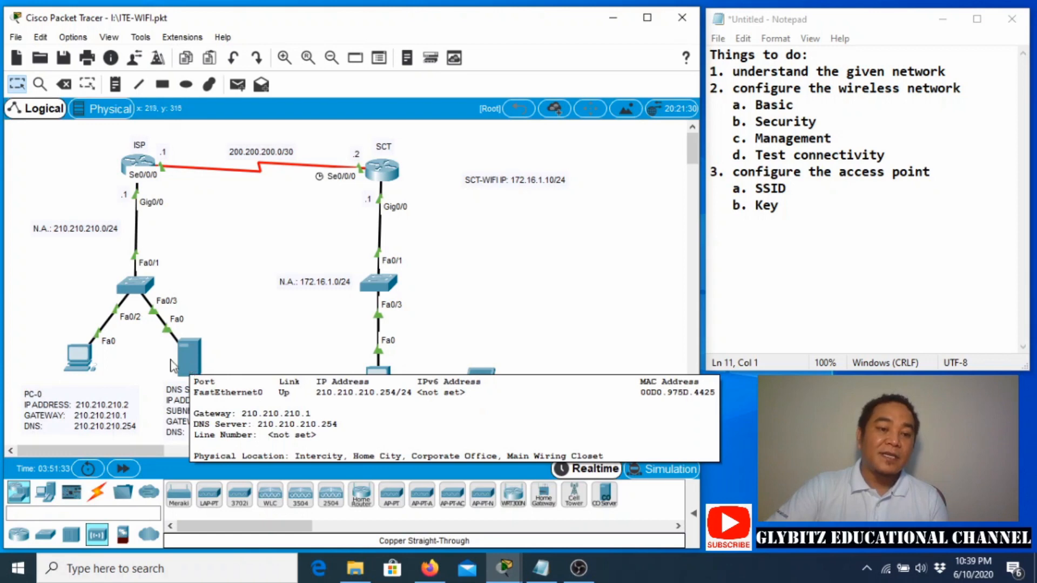
{"action": "left_click", "coordinate": [193, 371]}
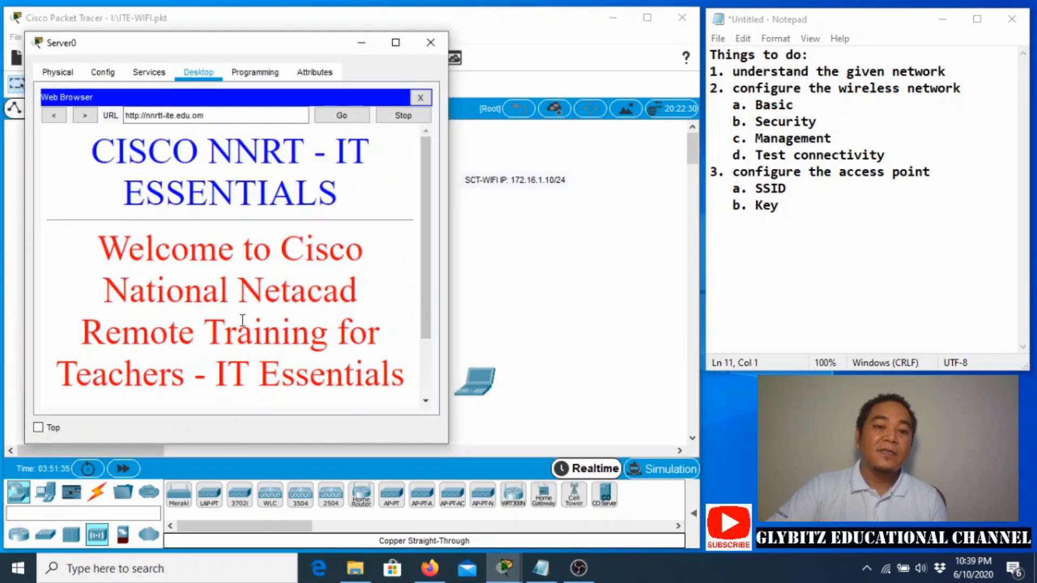
Highlight the page's URL, then close Server0's web browser and minimize its device window.
{"action": "left_click_drag", "start_coordinate": [94, 152], "coordinate": [112, 155]}
{"action": "left_click", "coordinate": [113, 153]}
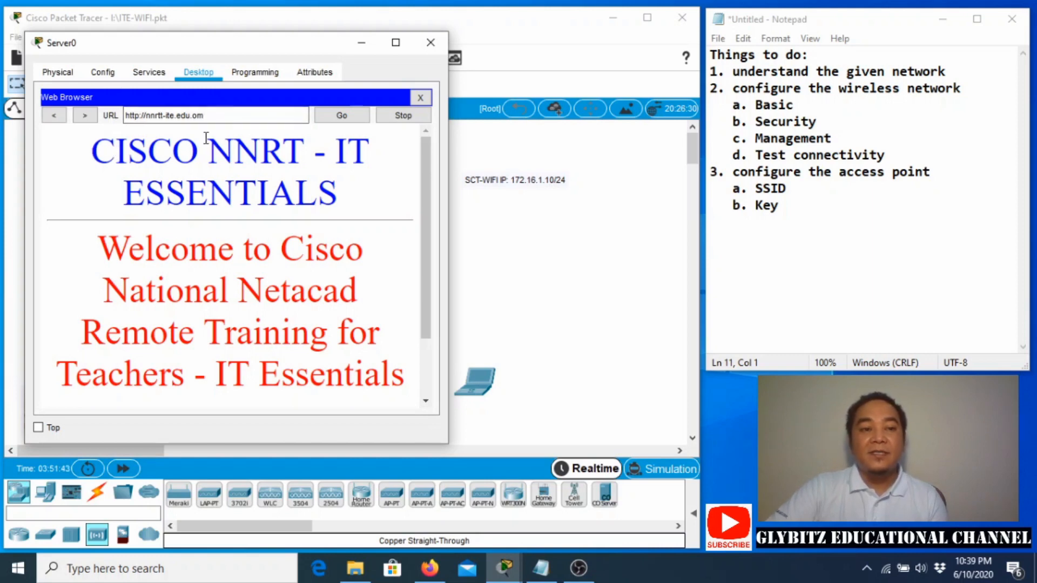
{"action": "mouse_move", "coordinate": [204, 116]}
{"action": "left_mouse_down"}
{"action": "mouse_move", "coordinate": [126, 128]}
{"action": "mouse_move", "coordinate": [204, 134]}
{"action": "left_mouse_up"}
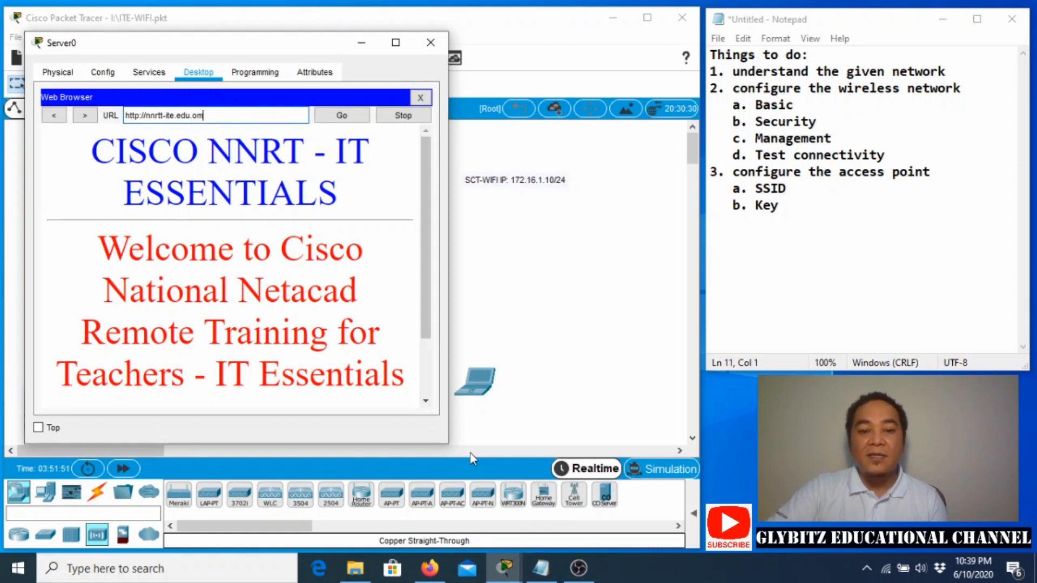
{"action": "left_click", "coordinate": [420, 97]}
{"action": "left_click", "coordinate": [359, 44]}
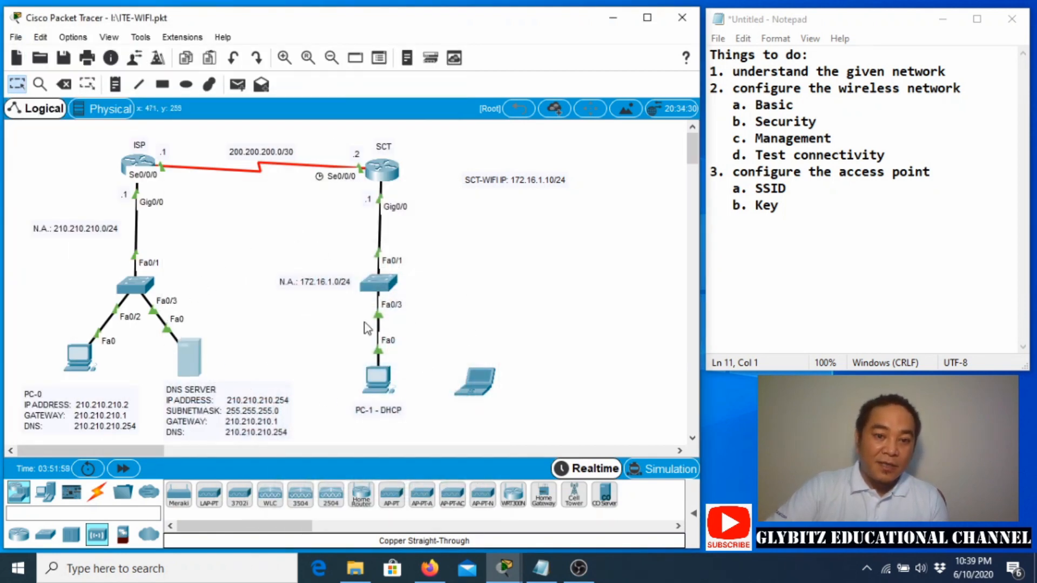
{"action": "left_click", "coordinate": [380, 384]}
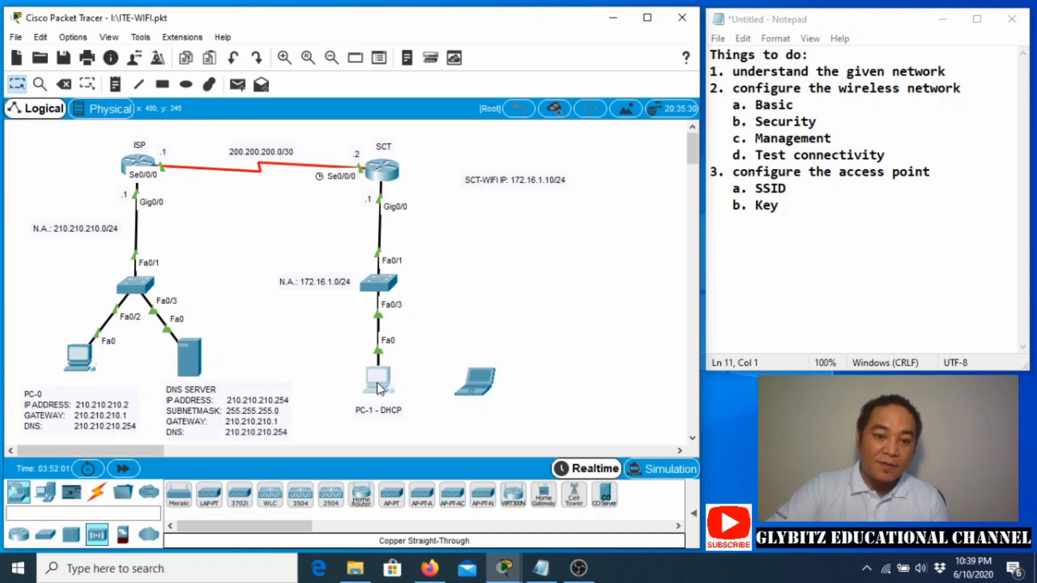
{"action": "left_click", "coordinate": [371, 158]}
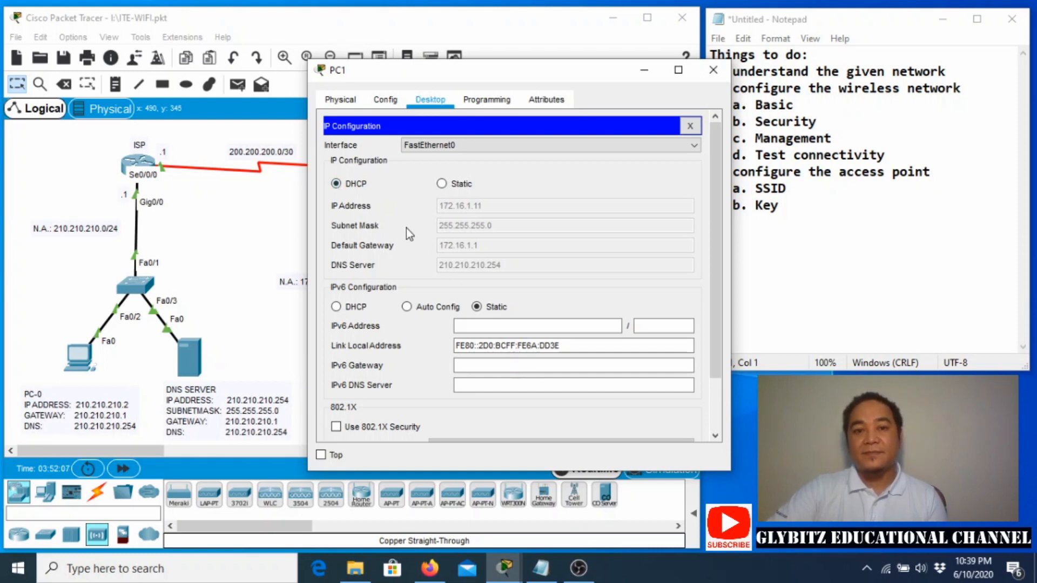
{"action": "left_click_drag", "start_coordinate": [513, 75], "coordinate": [426, 226]}
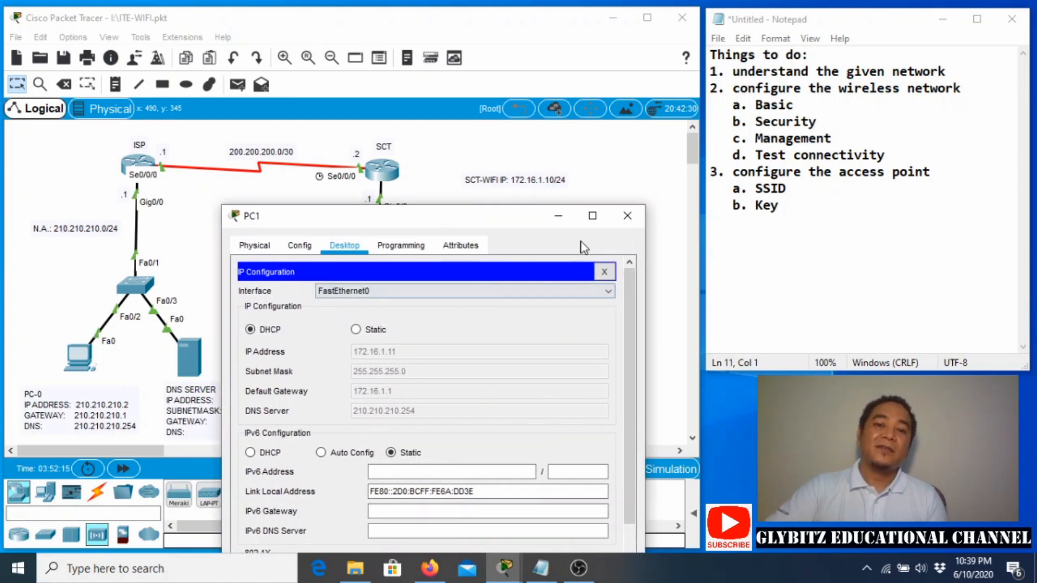
{"action": "left_click", "coordinate": [627, 216]}
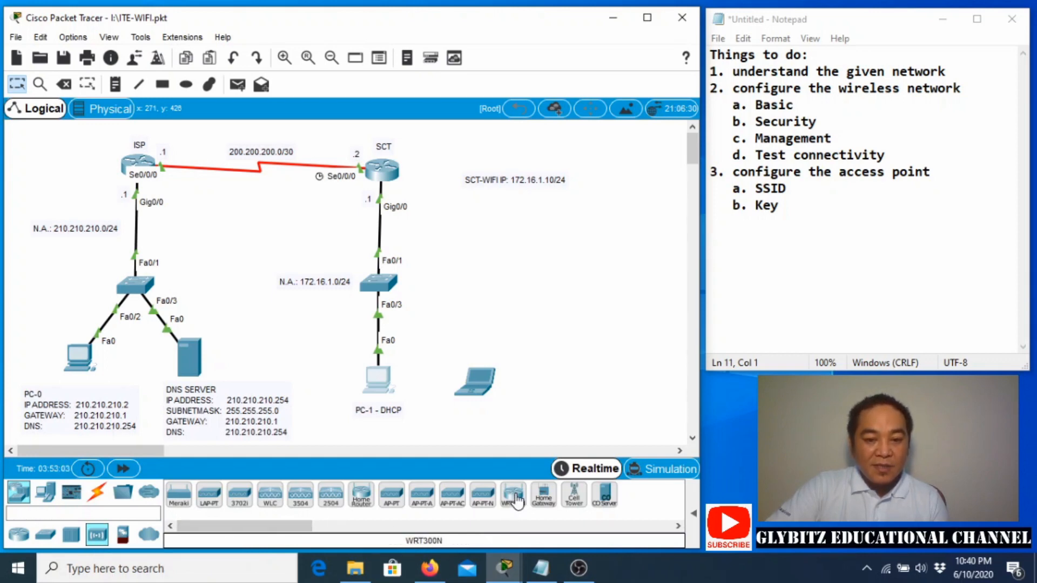
Place a WRT300N router below the SCT-WIFI label and open its zoomed-in Physical view.
{"action": "left_click_drag", "start_coordinate": [516, 498], "coordinate": [515, 286]}
{"action": "left_click_drag", "start_coordinate": [502, 246], "coordinate": [496, 245]}
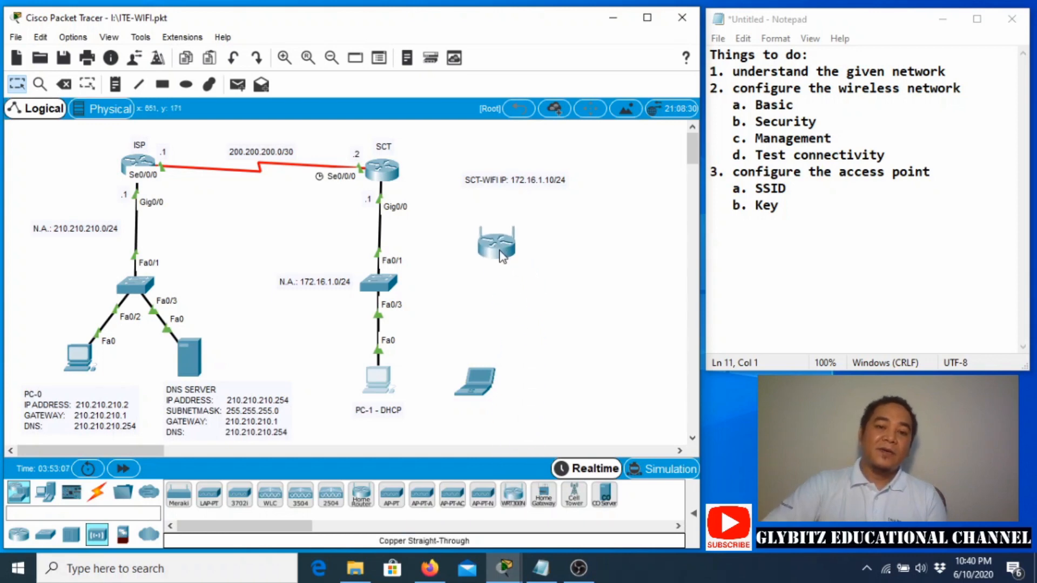
{"action": "mouse_move", "coordinate": [496, 253]}
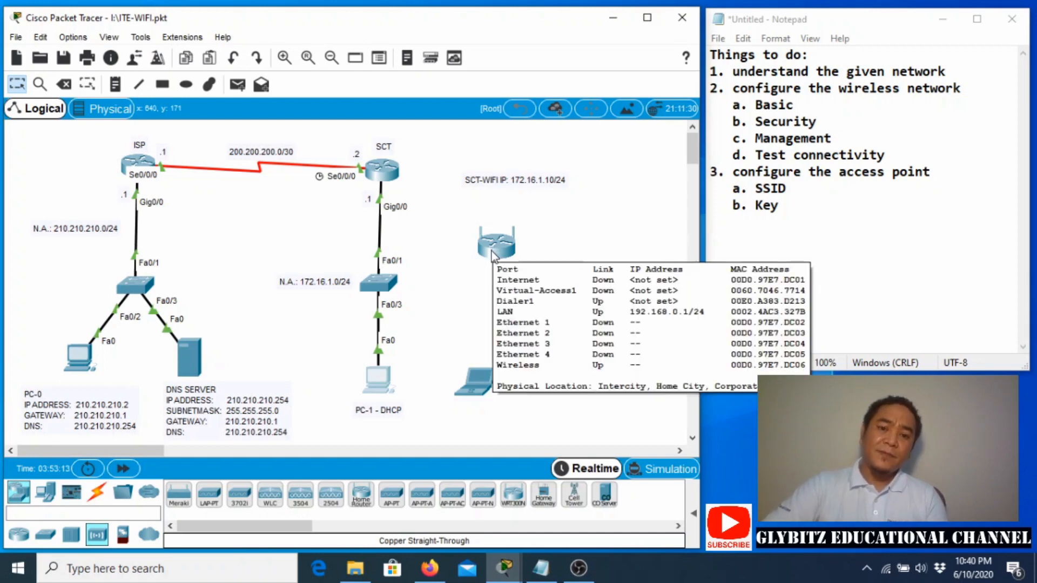
{"action": "left_click", "coordinate": [491, 251]}
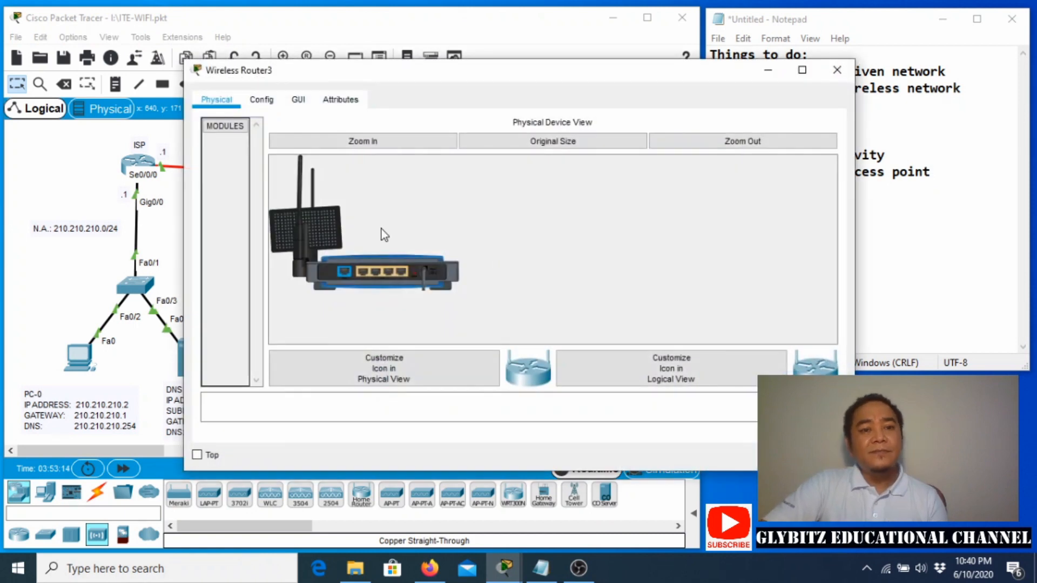
{"action": "left_click", "coordinate": [367, 143]}
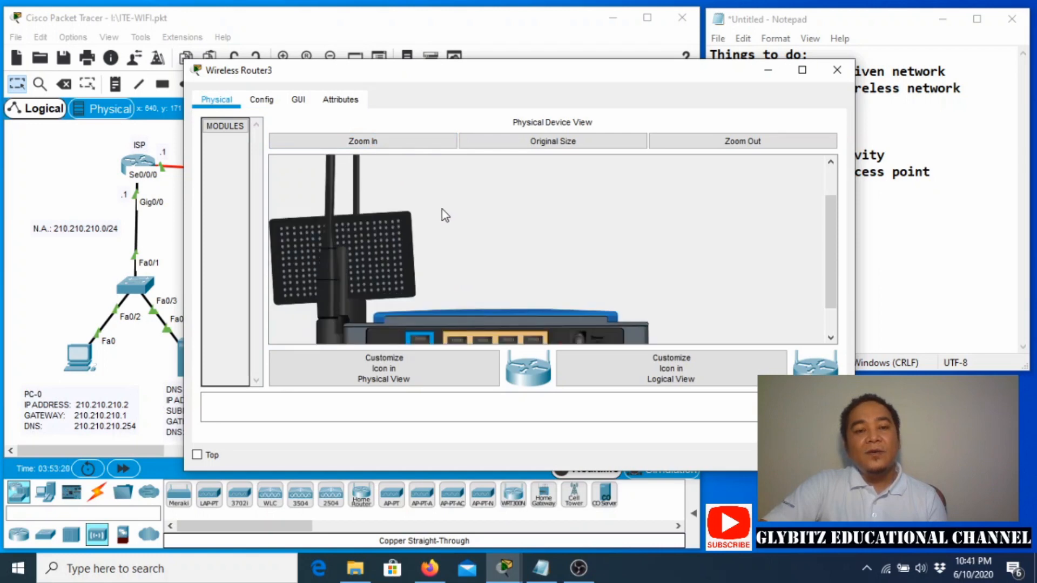
{"action": "scroll", "coordinate": [442, 209], "scroll_direction": "down", "scroll_amount": 1}
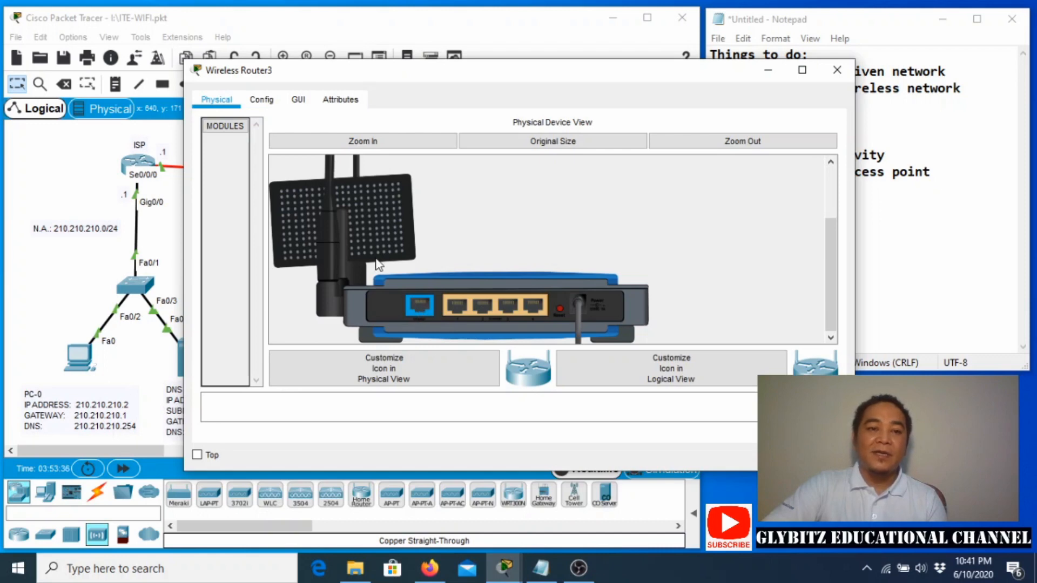
Cable the router's Internet port to SCT switch port FastEthernet0/2 with copper straight-through.
{"action": "left_click", "coordinate": [768, 71]}
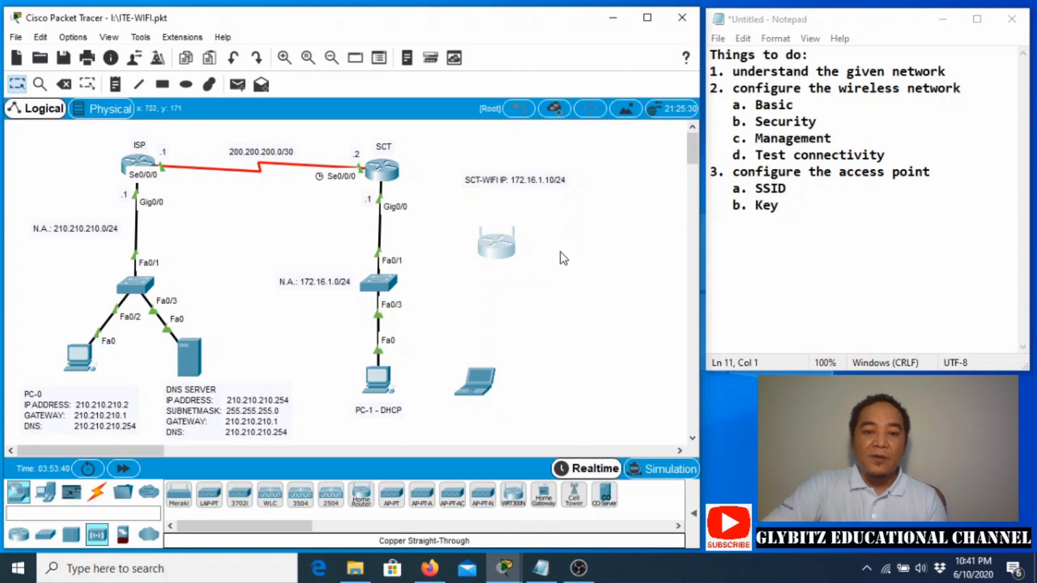
{"action": "mouse_move", "coordinate": [500, 254]}
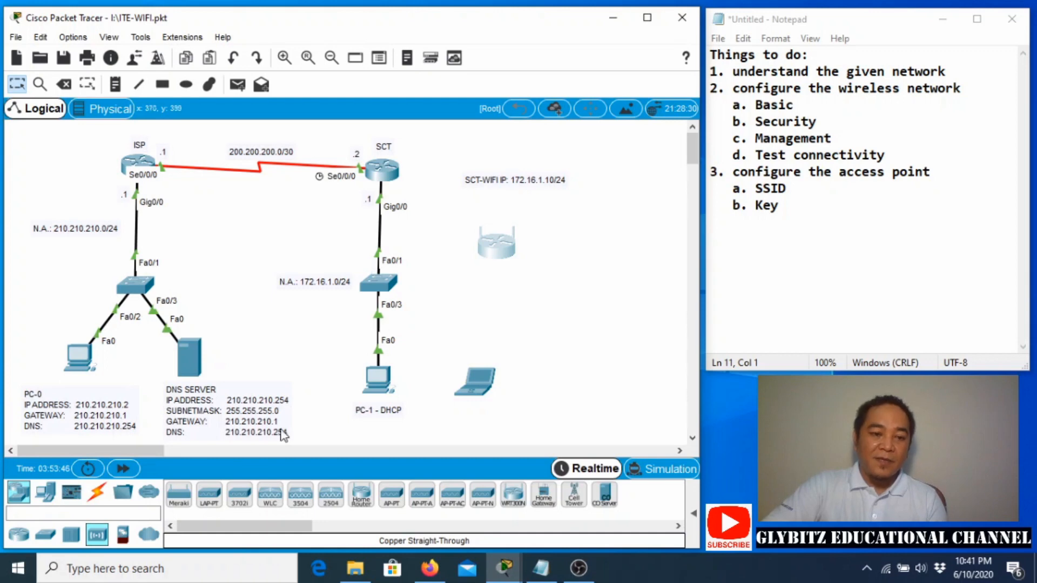
{"action": "left_click", "coordinate": [95, 494]}
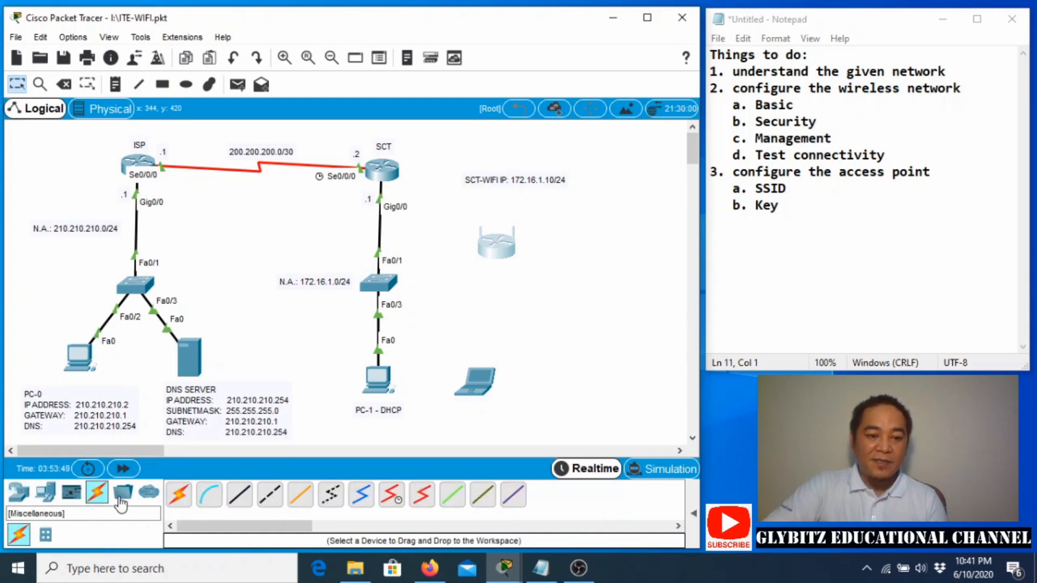
{"action": "left_click", "coordinate": [241, 505]}
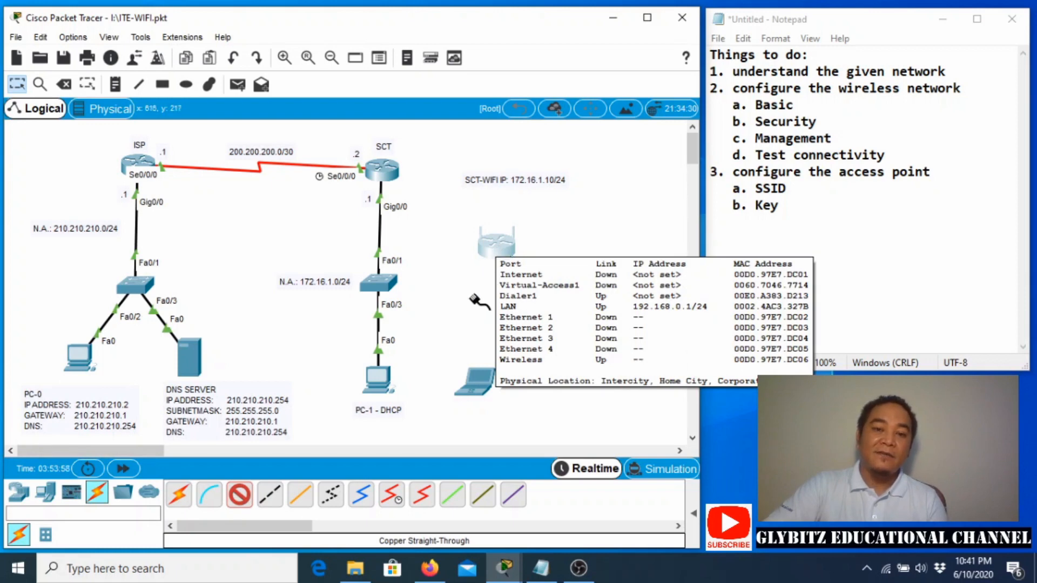
{"action": "left_click", "coordinate": [494, 250]}
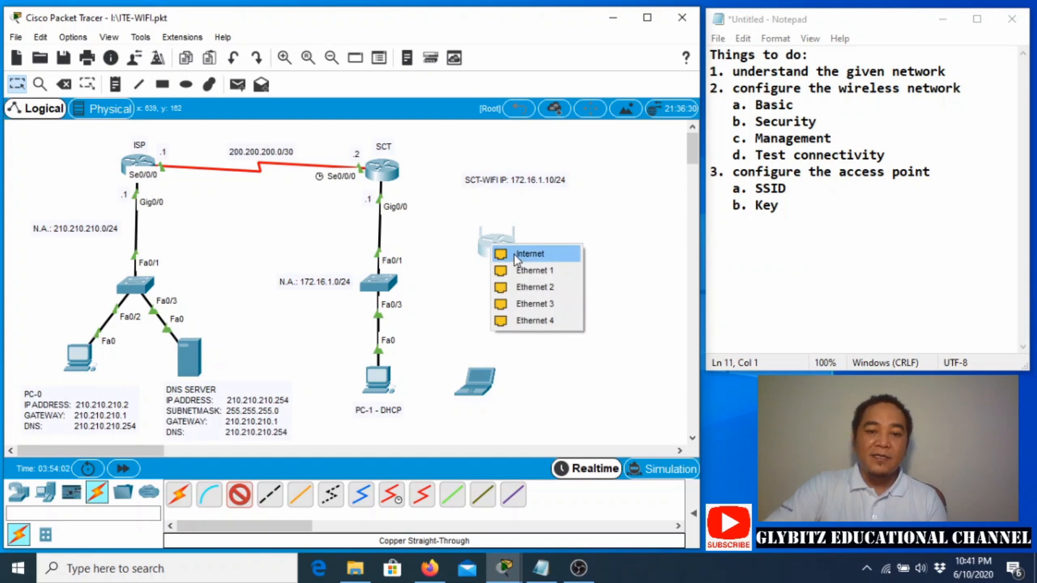
{"action": "left_click", "coordinate": [515, 254]}
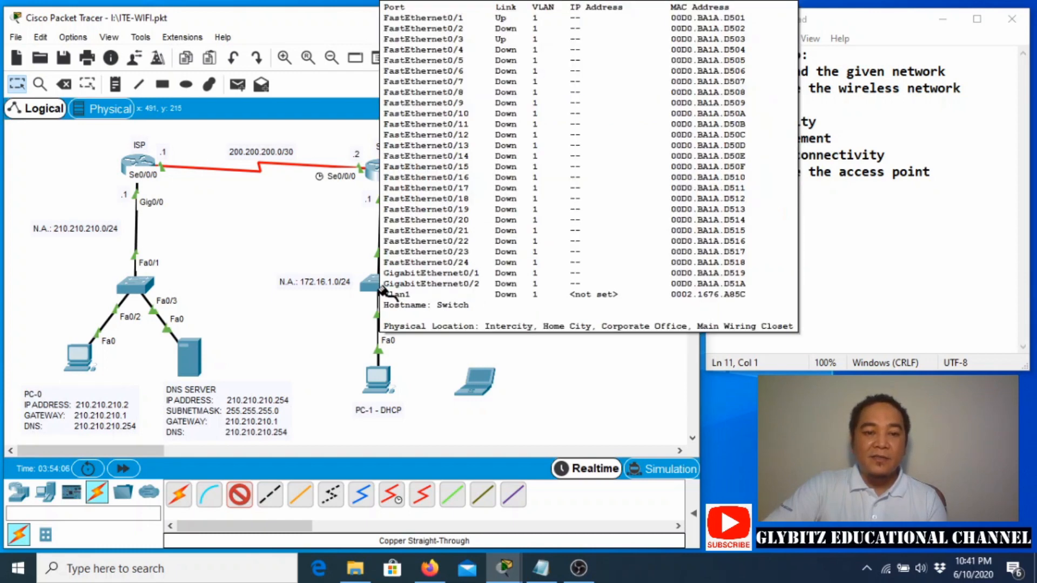
{"action": "left_click", "coordinate": [381, 290]}
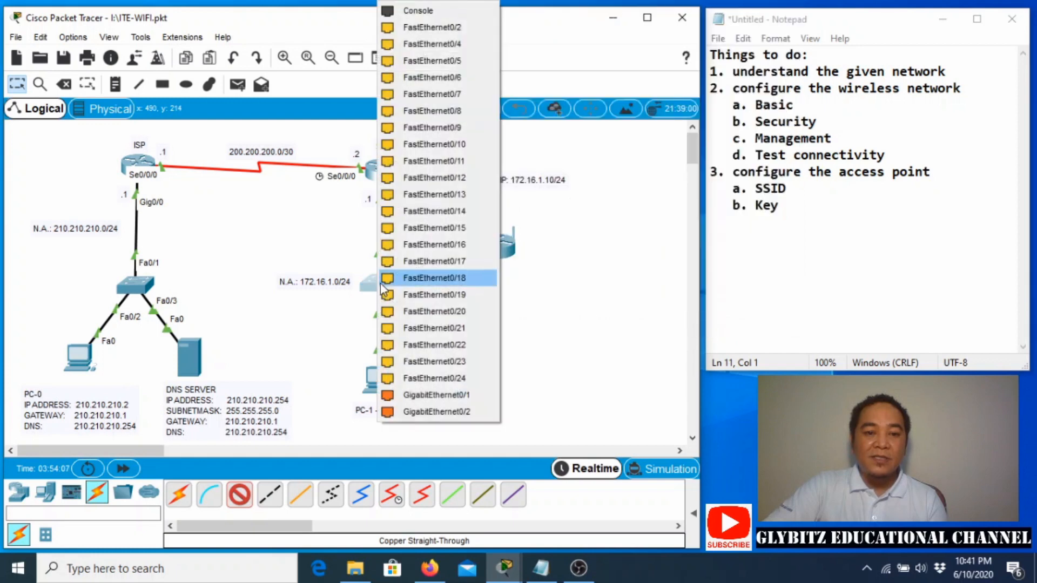
{"action": "left_click", "coordinate": [442, 30]}
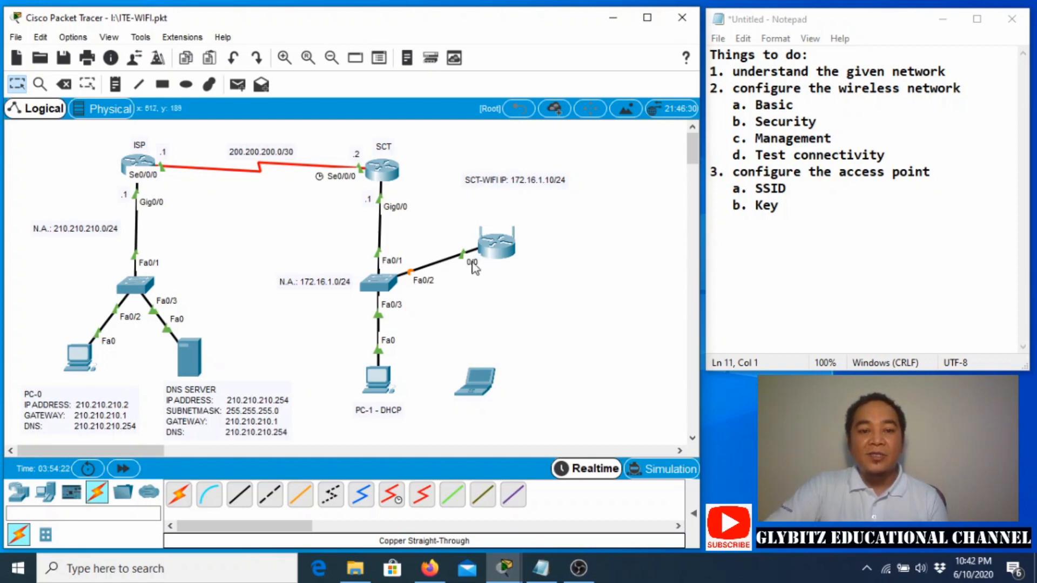
Fast-forward time so the router's Internet port comes up with 172.16.1.13/24.
{"action": "mouse_move", "coordinate": [498, 252]}
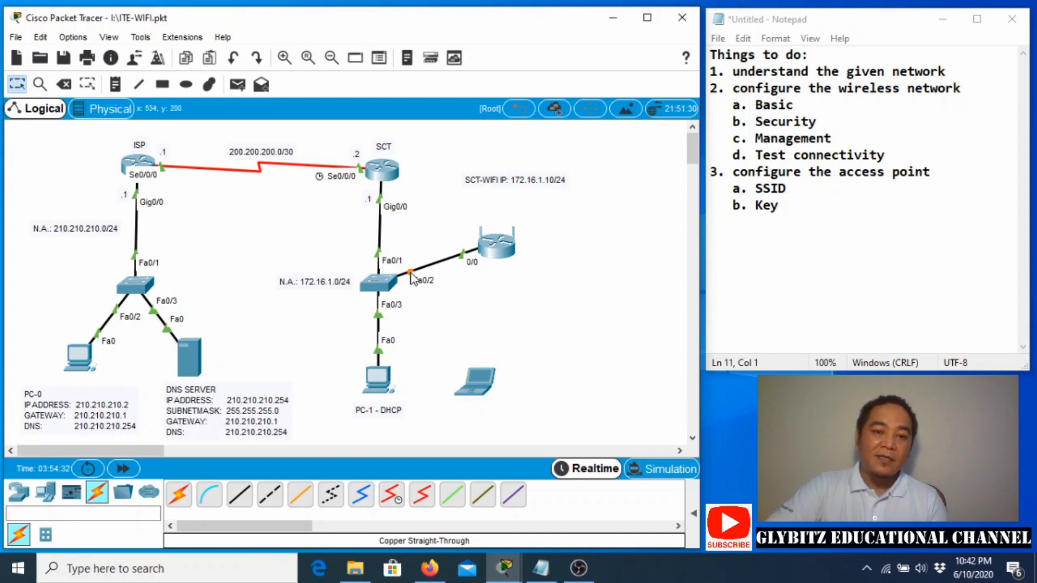
{"action": "left_click", "coordinate": [123, 470]}
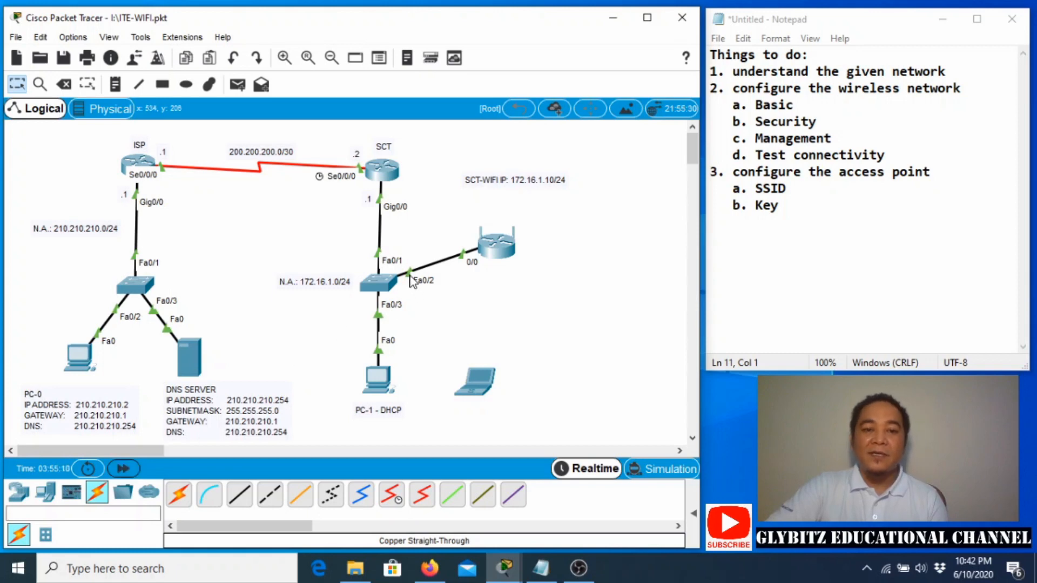
{"action": "left_click", "coordinate": [498, 252]}
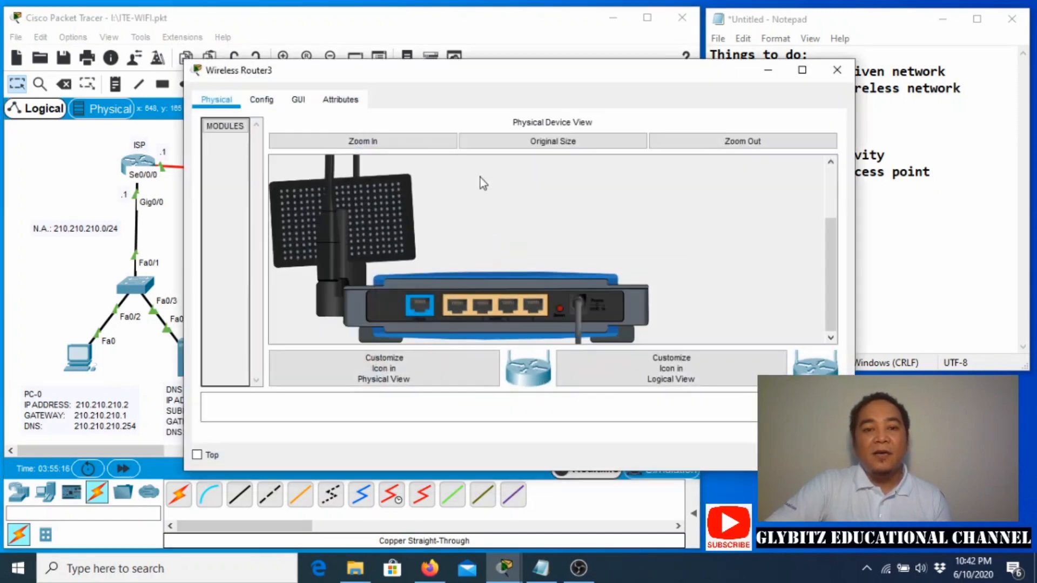
{"action": "left_click_drag", "start_coordinate": [483, 64], "coordinate": [363, 72]}
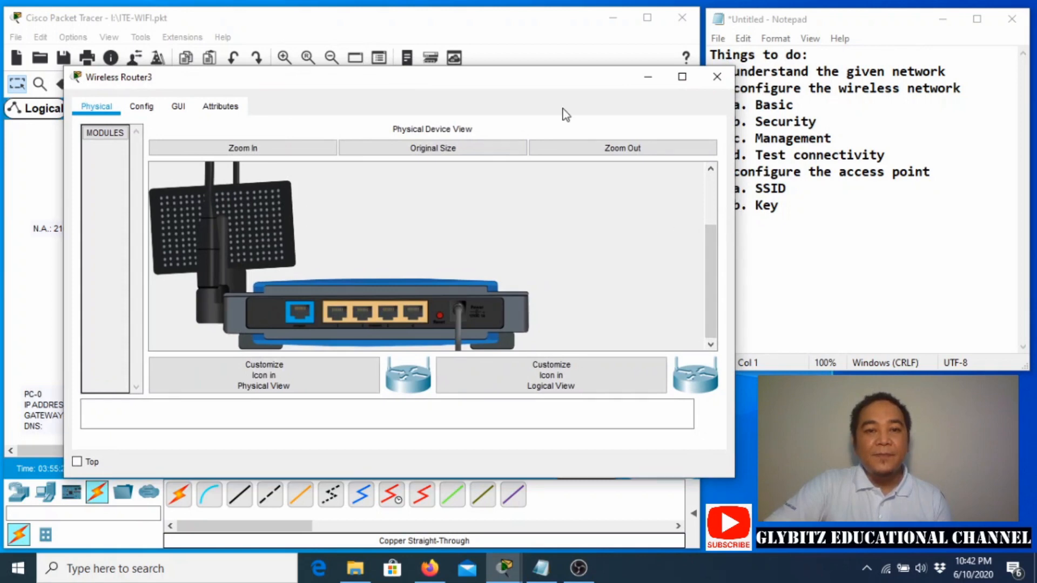
{"action": "left_click_drag", "start_coordinate": [557, 82], "coordinate": [499, 80]}
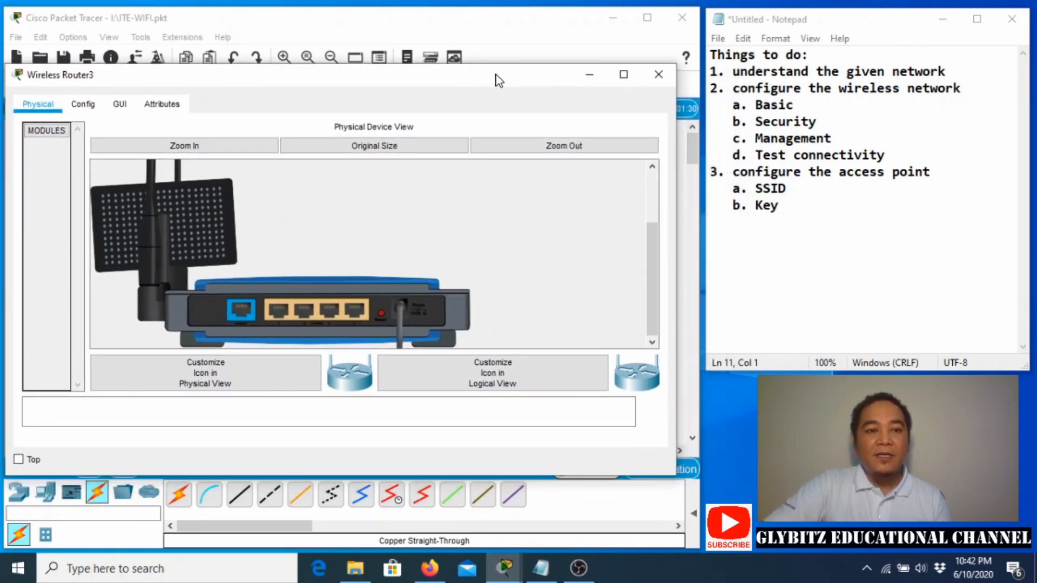
{"action": "left_click", "coordinate": [119, 107]}
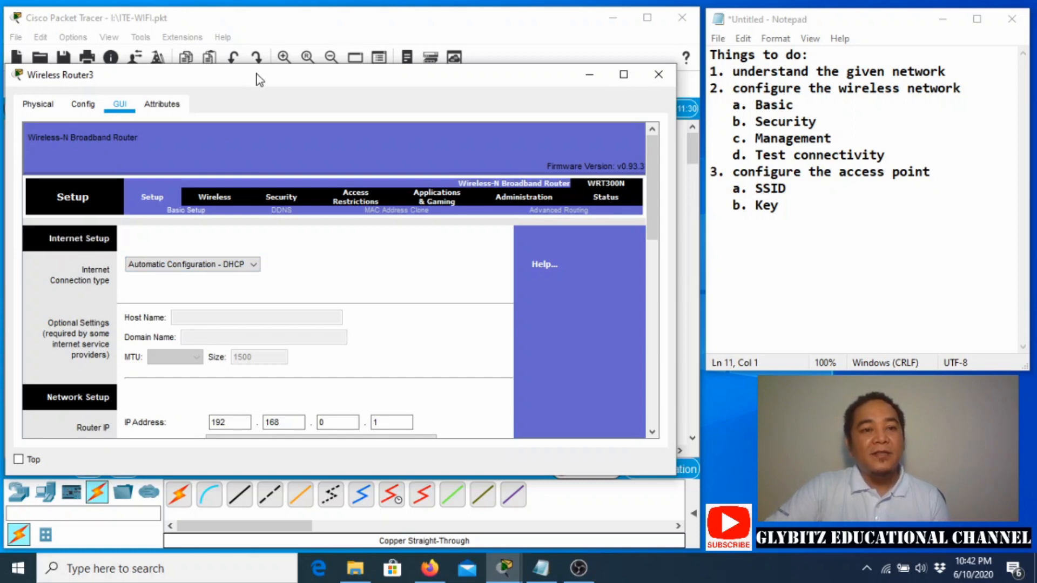
{"action": "left_click_drag", "start_coordinate": [258, 76], "coordinate": [260, 351]}
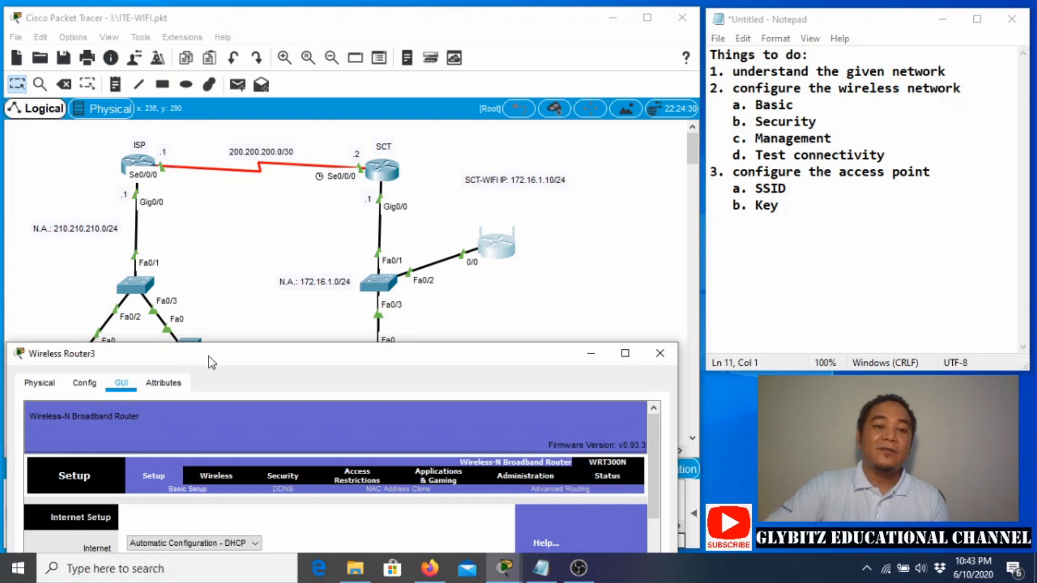
{"action": "left_click_drag", "start_coordinate": [208, 356], "coordinate": [214, 122]}
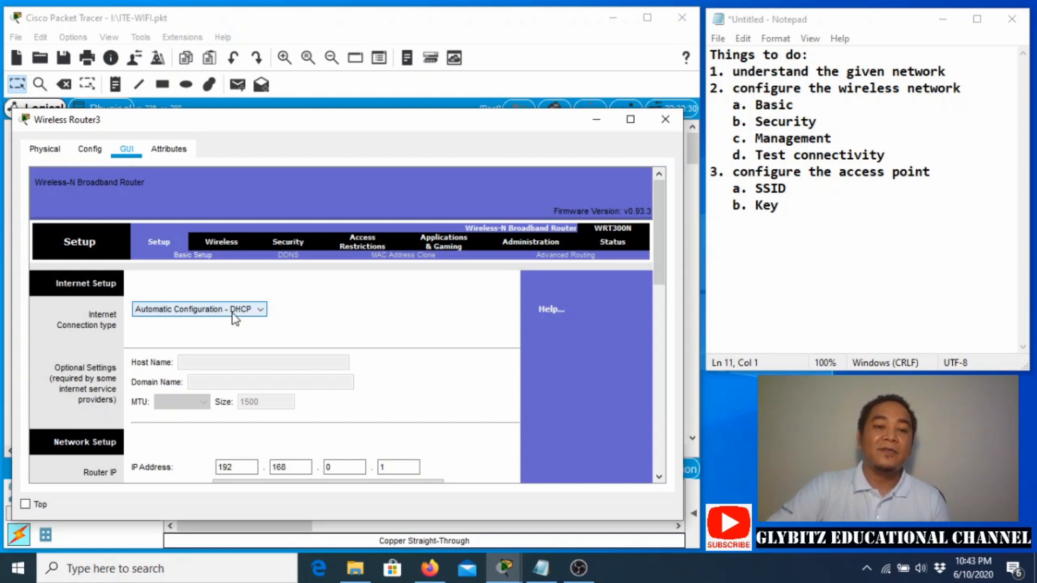
{"action": "left_click_drag", "start_coordinate": [290, 119], "coordinate": [311, 93]}
Choose Static IP as Wireless Router3's Internet Connection type on the Setup page.
{"action": "left_click", "coordinate": [260, 286]}
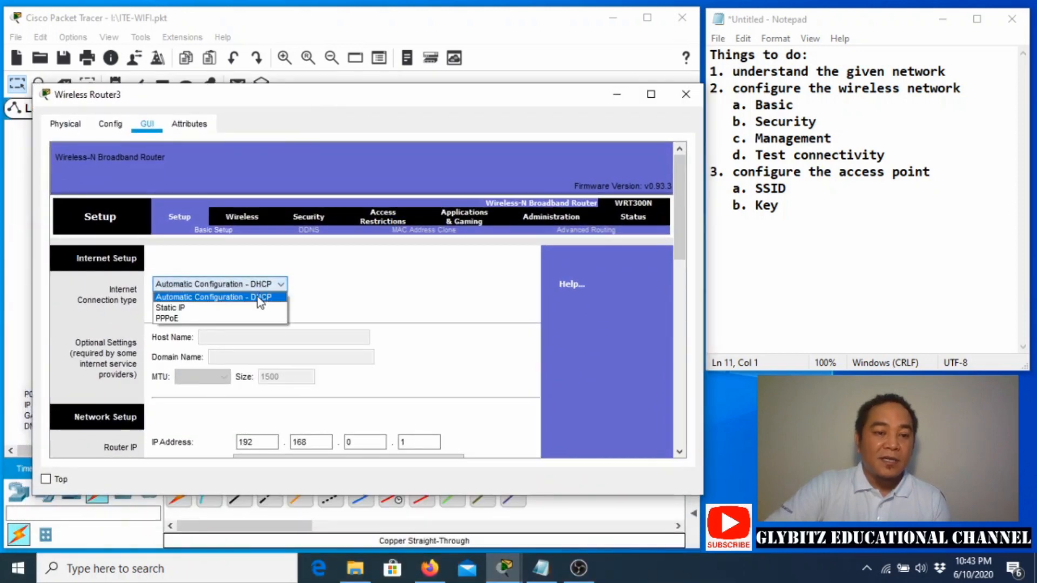
{"action": "left_click", "coordinate": [235, 308]}
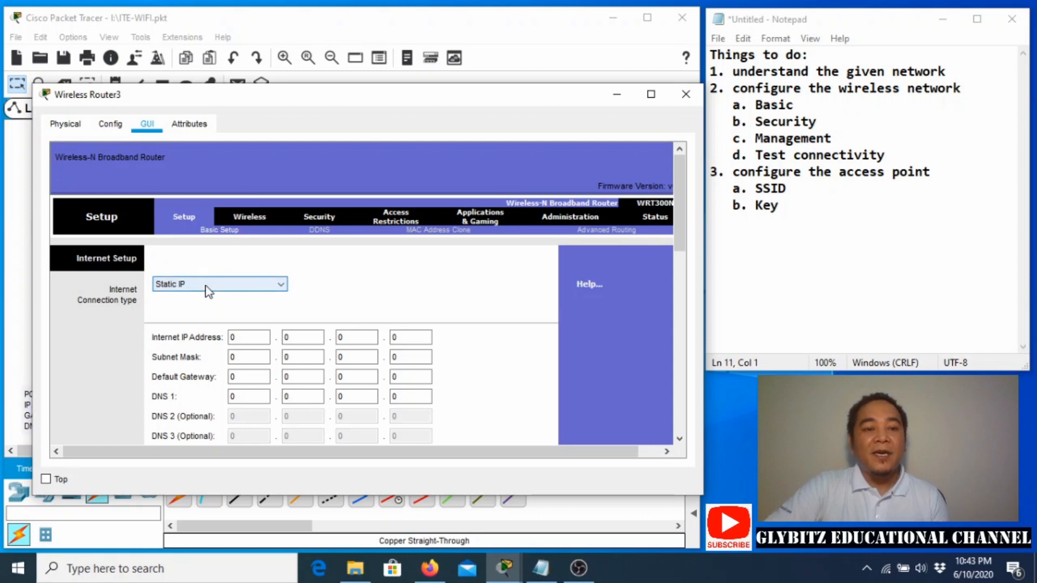
{"action": "left_click_drag", "start_coordinate": [325, 112], "coordinate": [314, 240]}
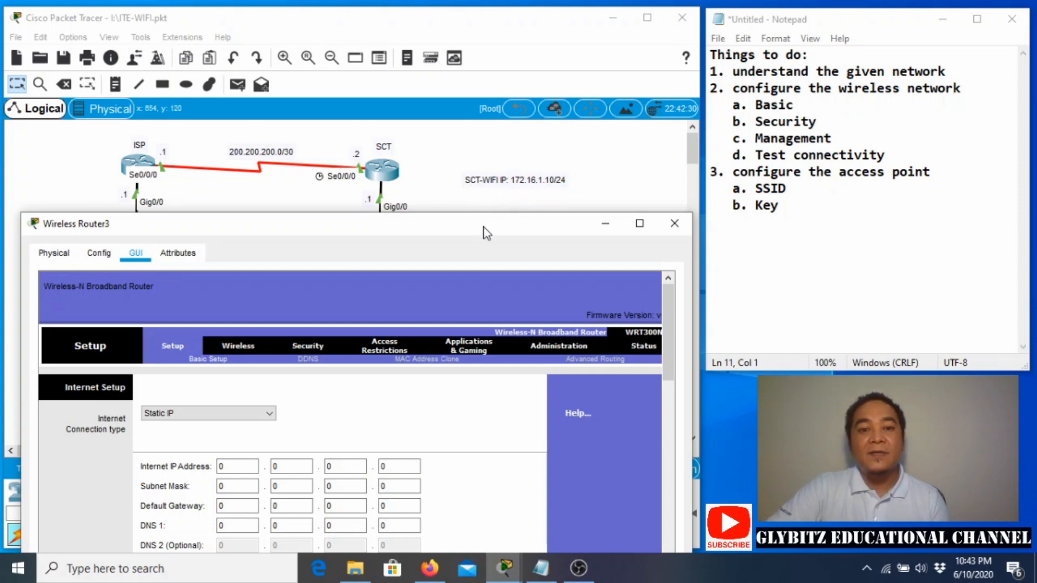
{"action": "left_click_drag", "start_coordinate": [486, 228], "coordinate": [489, 227]}
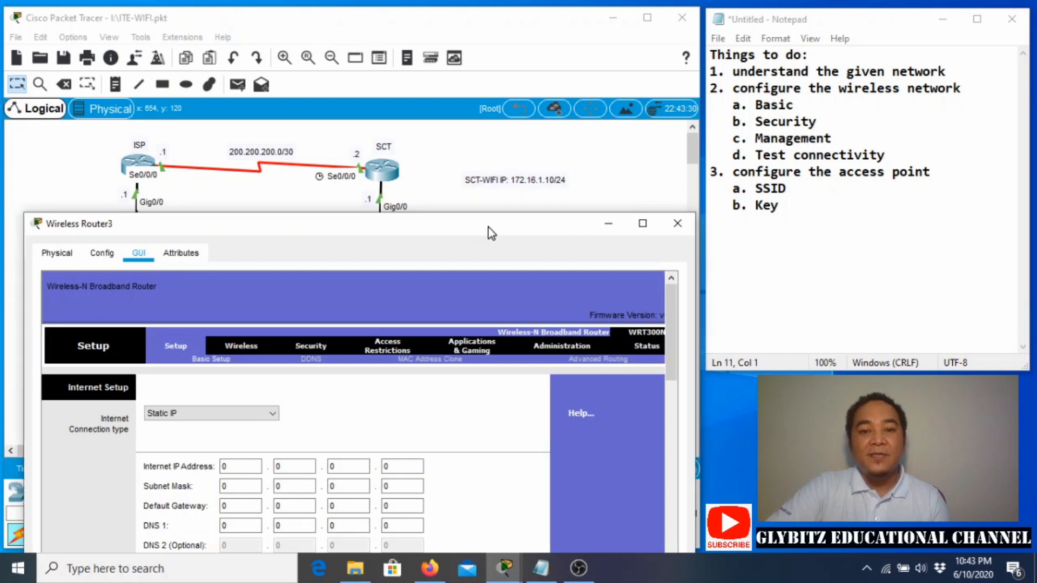
{"action": "left_click_drag", "start_coordinate": [490, 232], "coordinate": [476, 81]}
Enter 172.16.1.10 as the router's static Internet IP address.
{"action": "double_click", "coordinate": [248, 316]}
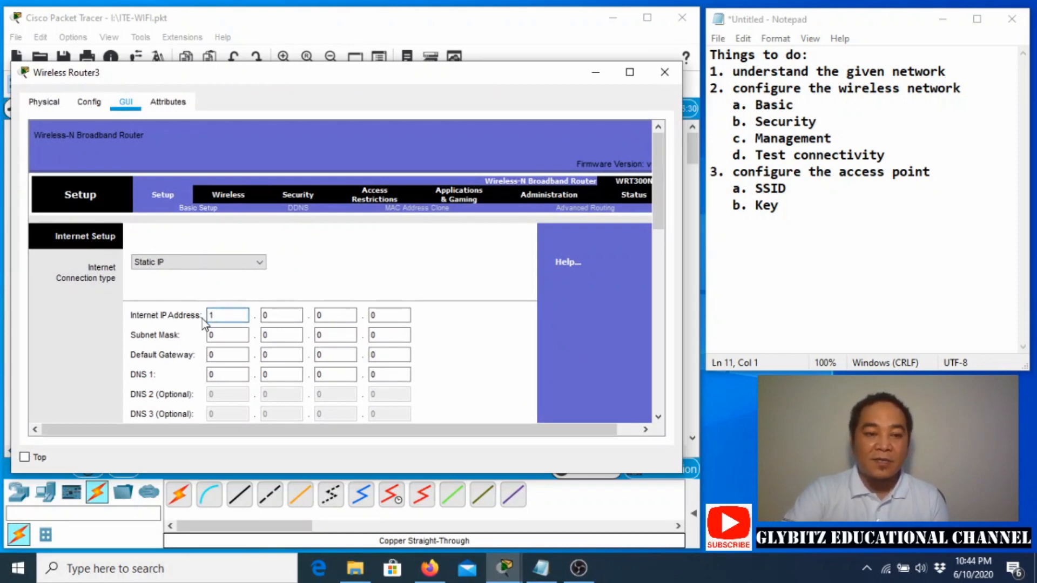
{"action": "type", "text": "172"}
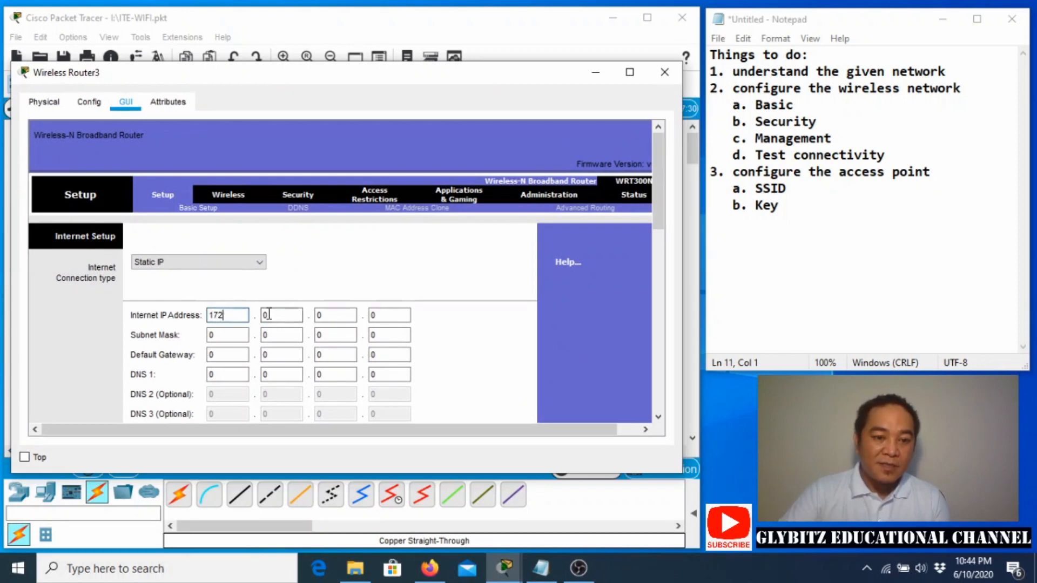
{"action": "key", "text": "Tab"}
{"action": "type", "text": "16"}
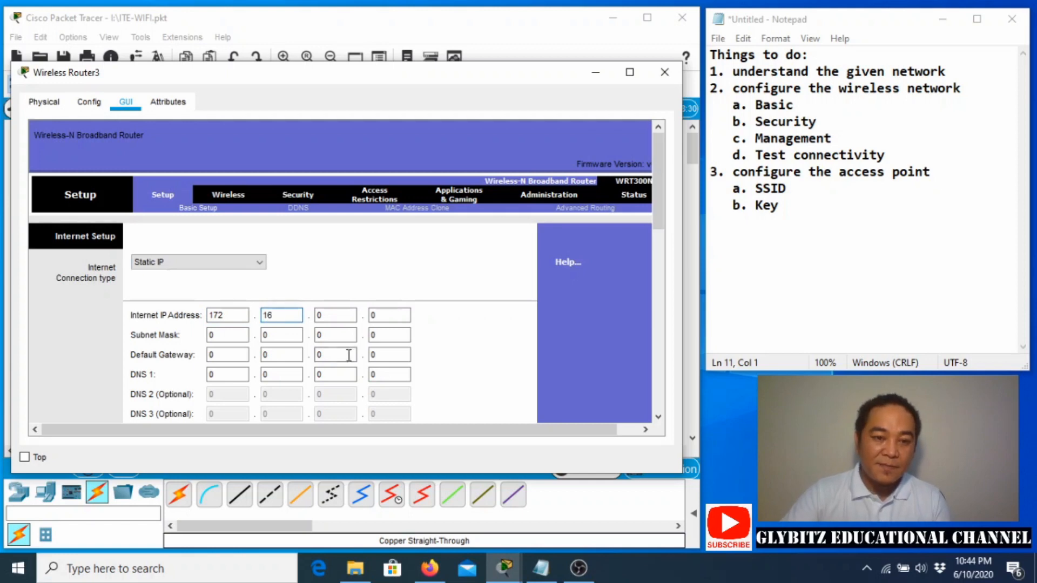
{"action": "key", "text": "Tab"}
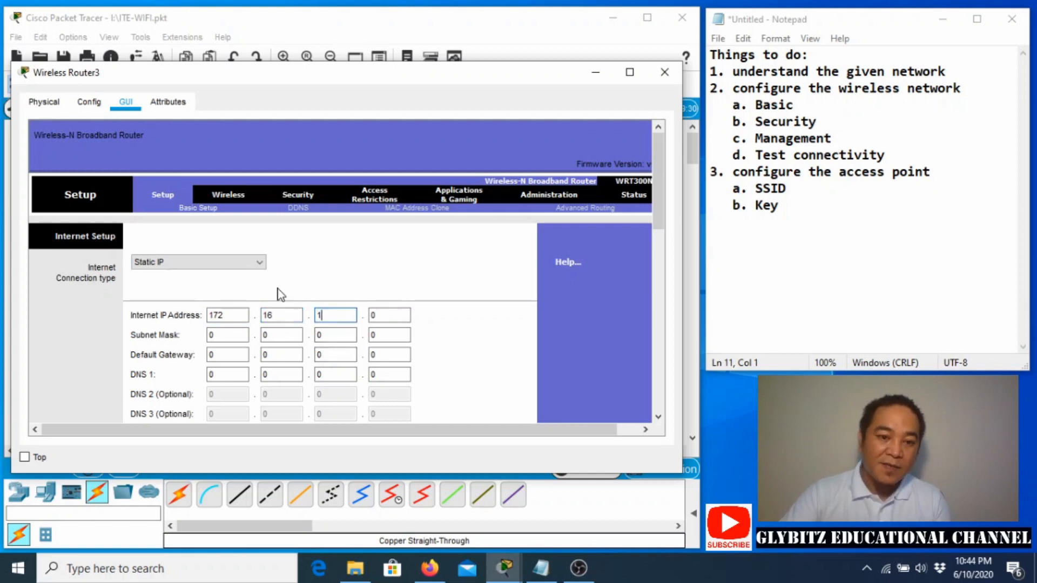
{"action": "type", "text": "1"}
{"action": "key", "text": "Tab"}
{"action": "type", "text": "1"}
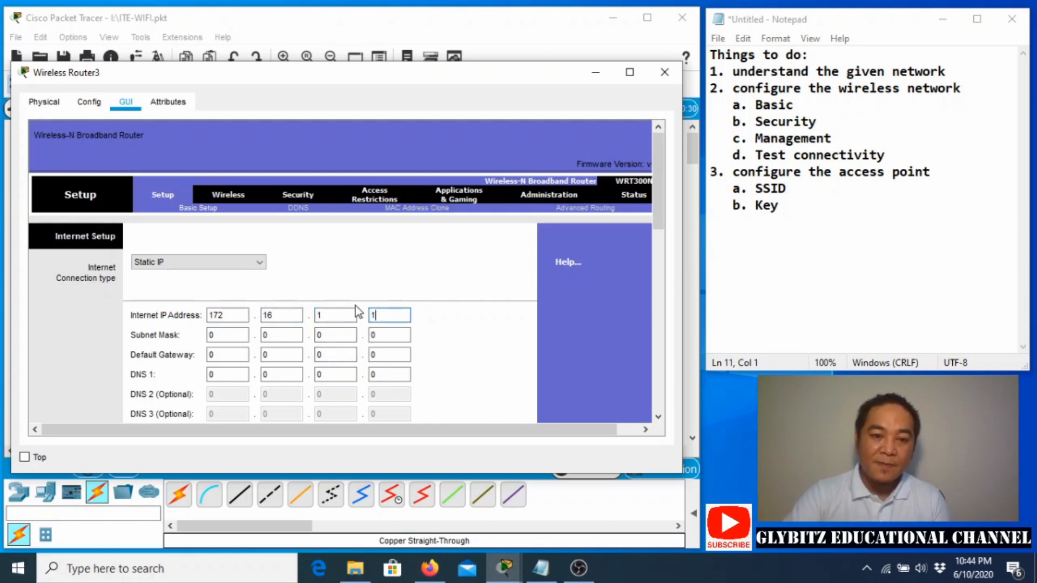
{"action": "type", "text": "0"}
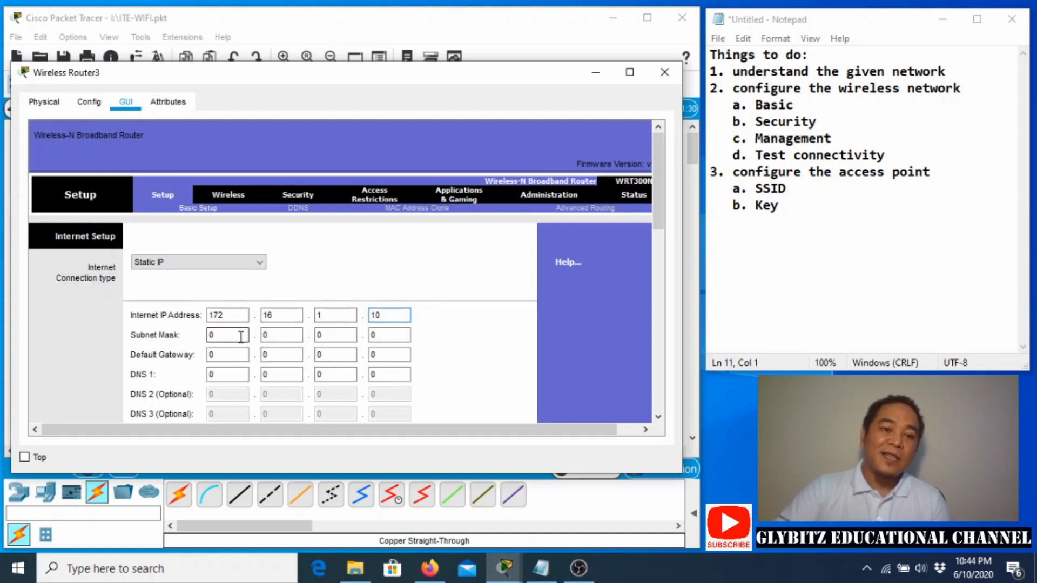
Enter subnet mask 255.255.255.0 for the router's Internet connection.
{"action": "key", "text": "Tab"}
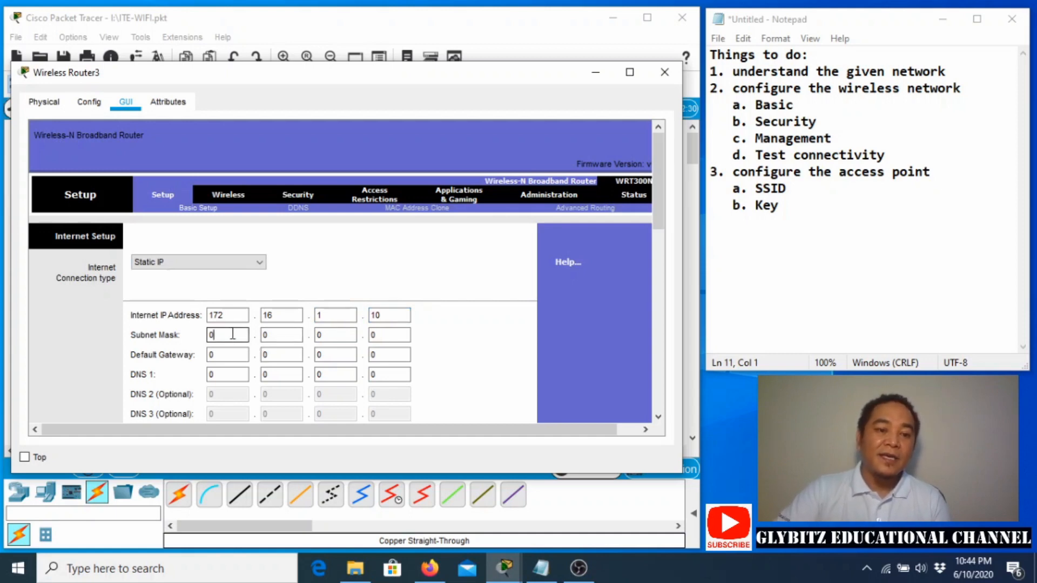
{"action": "type", "text": "255"}
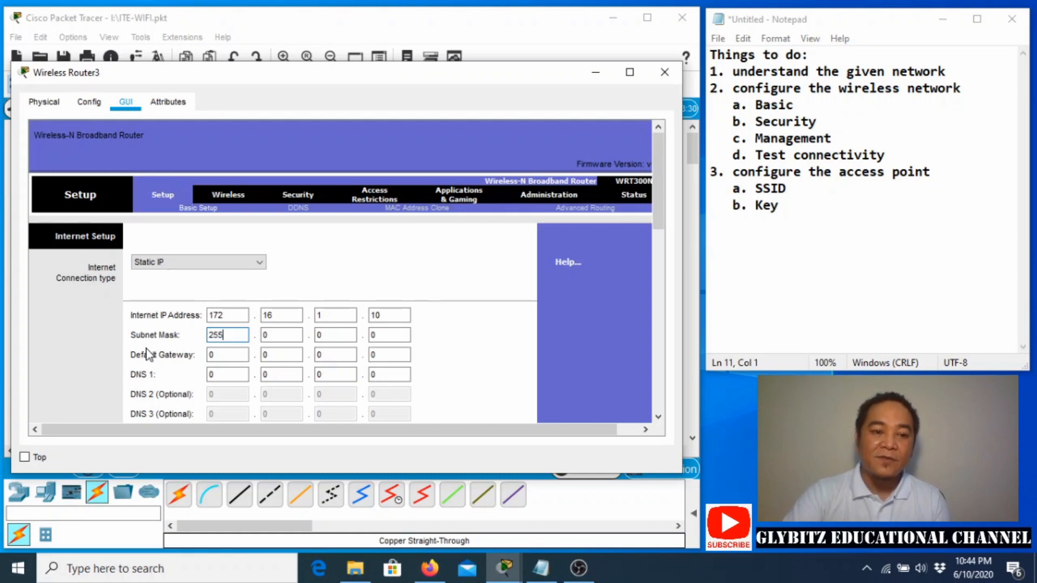
{"action": "key", "text": "Tab"}
{"action": "type", "text": "255"}
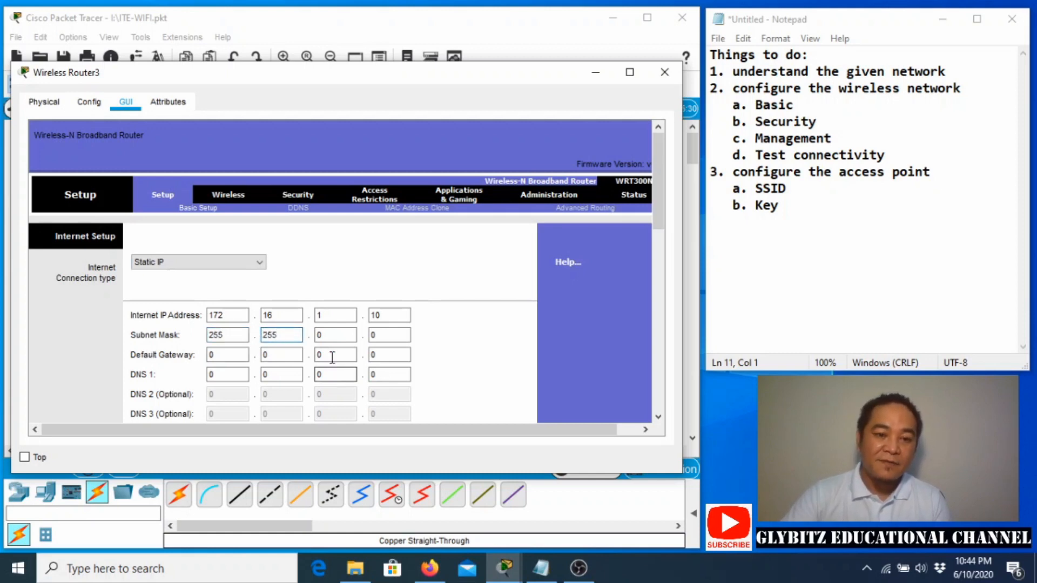
{"action": "key", "text": "Tab"}
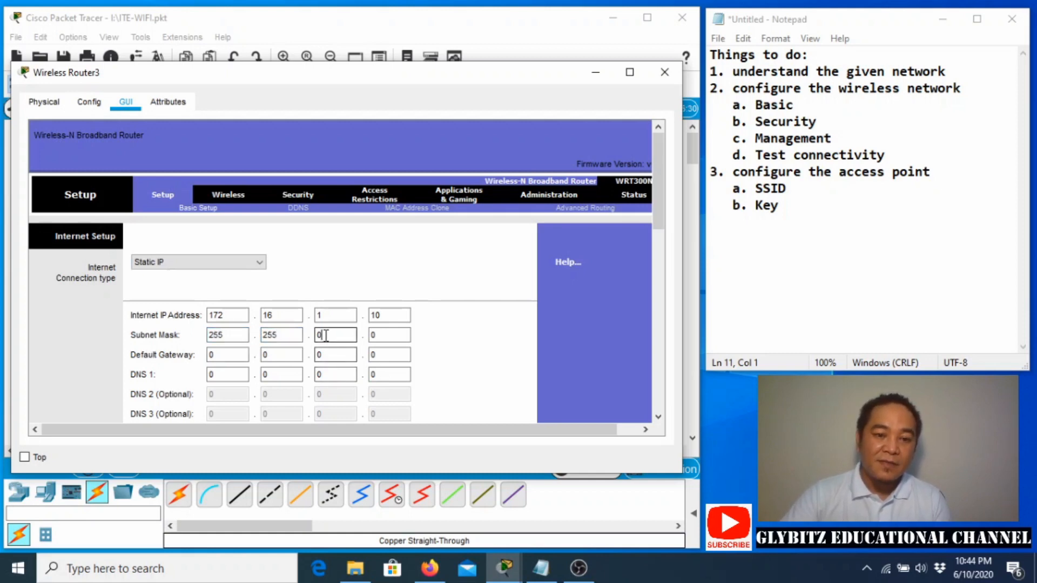
{"action": "type", "text": "25"}
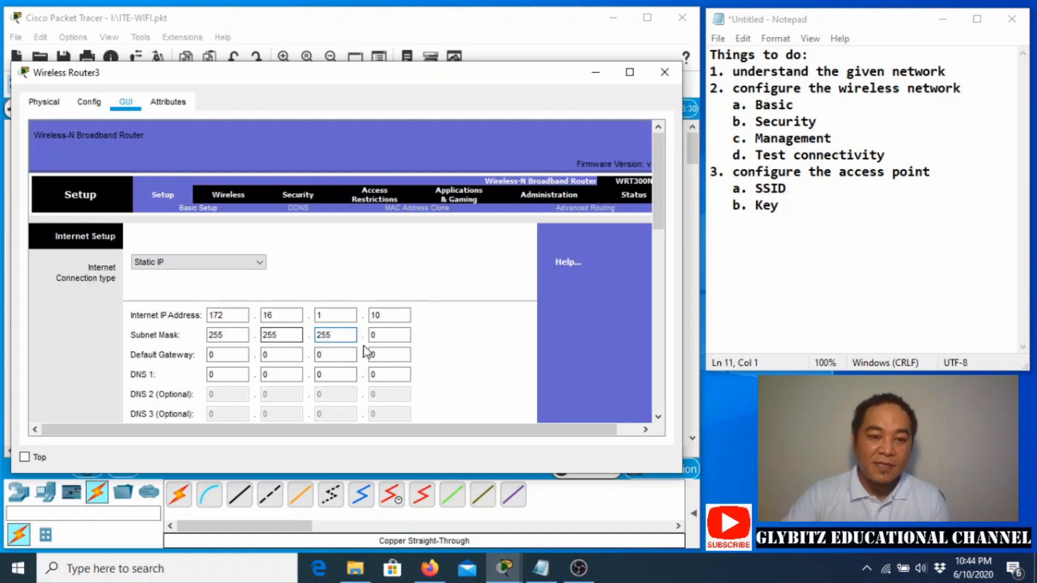
{"action": "type", "text": "5"}
{"action": "left_click", "coordinate": [225, 355]}
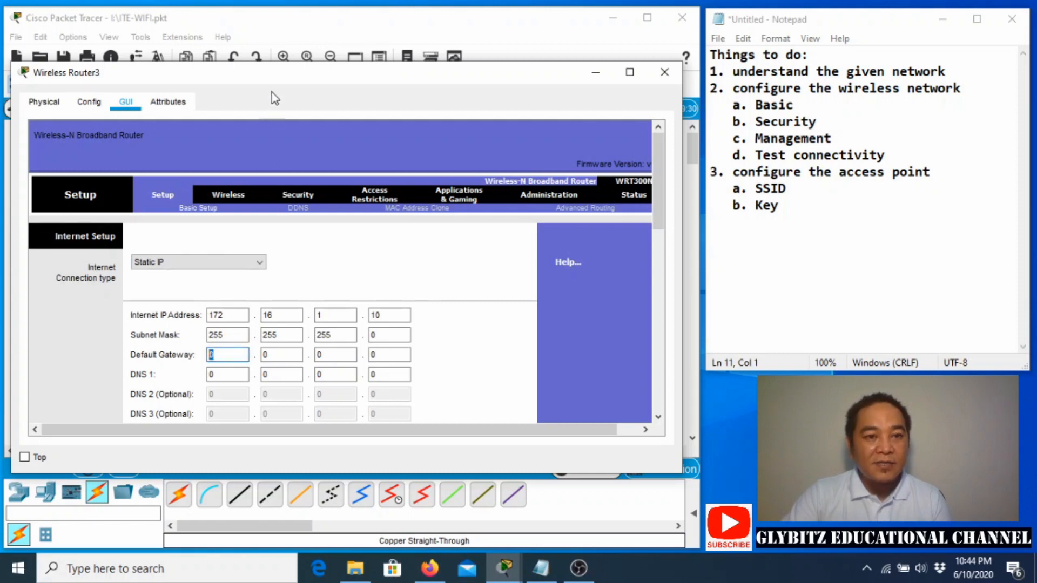
{"action": "left_click_drag", "start_coordinate": [270, 82], "coordinate": [303, 303]}
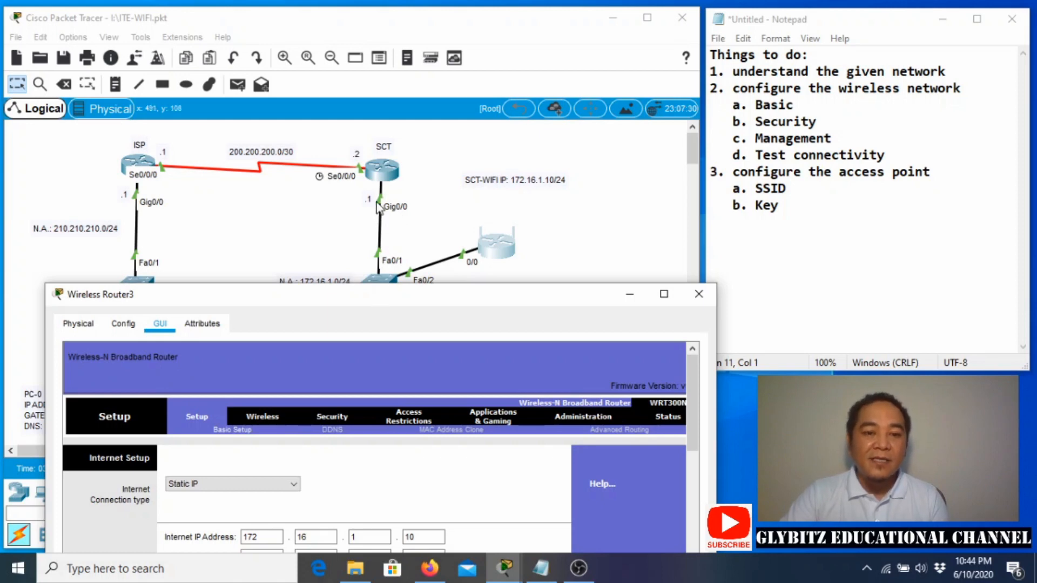
{"action": "left_click_drag", "start_coordinate": [357, 295], "coordinate": [358, 373]}
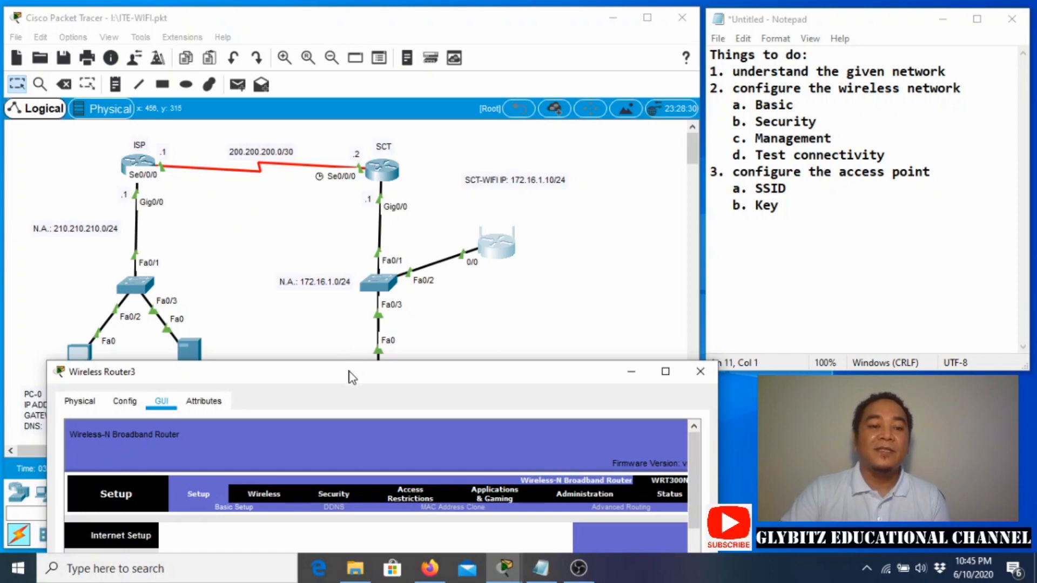
Enter default gateway 172.16.1.1, then scroll down to the Network Setup and DHCP Server settings.
{"action": "left_click_drag", "start_coordinate": [347, 378], "coordinate": [330, 99]}
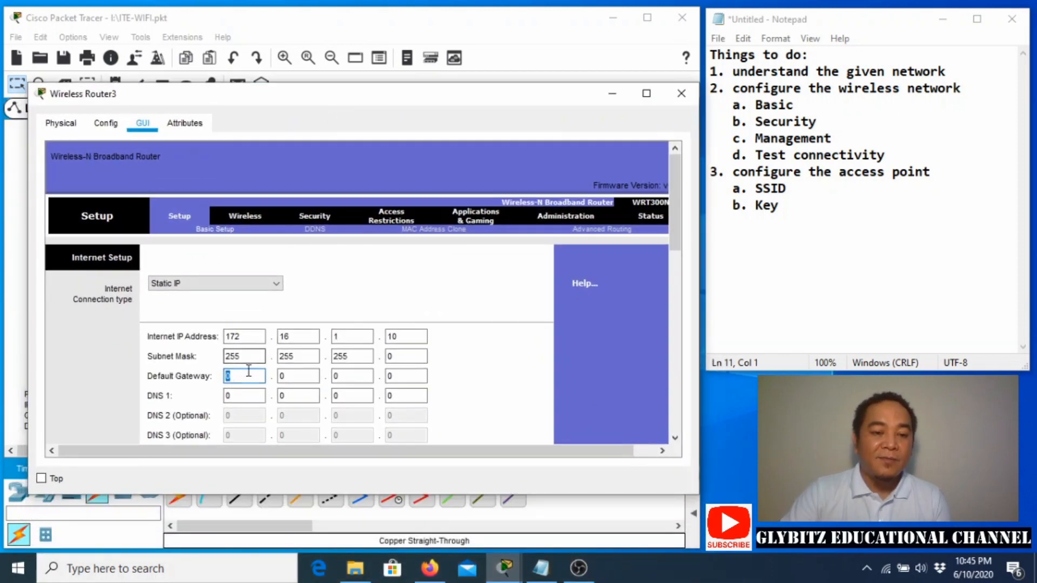
{"action": "type", "text": "172"}
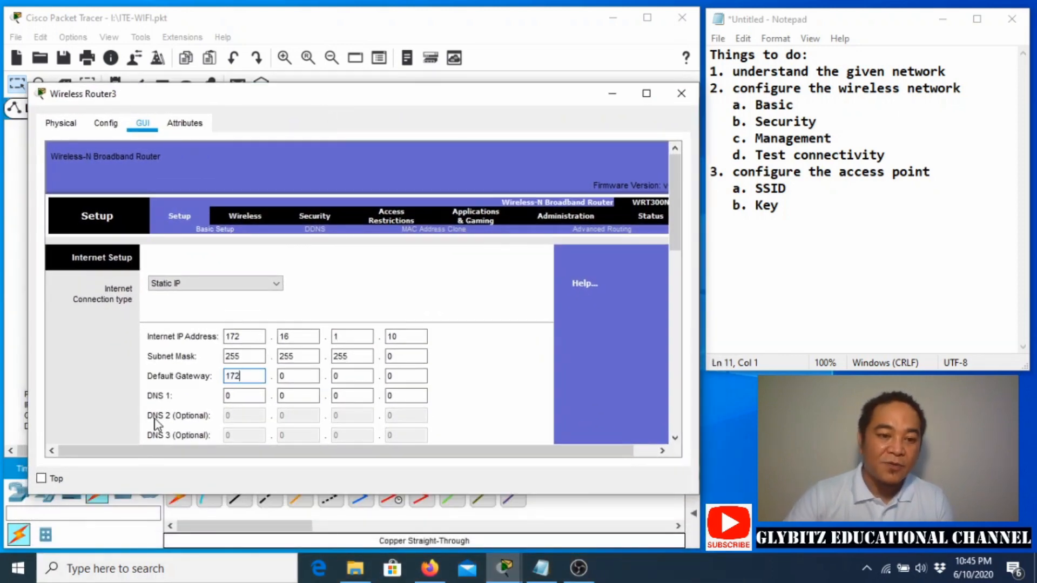
{"action": "left_click", "coordinate": [292, 376]}
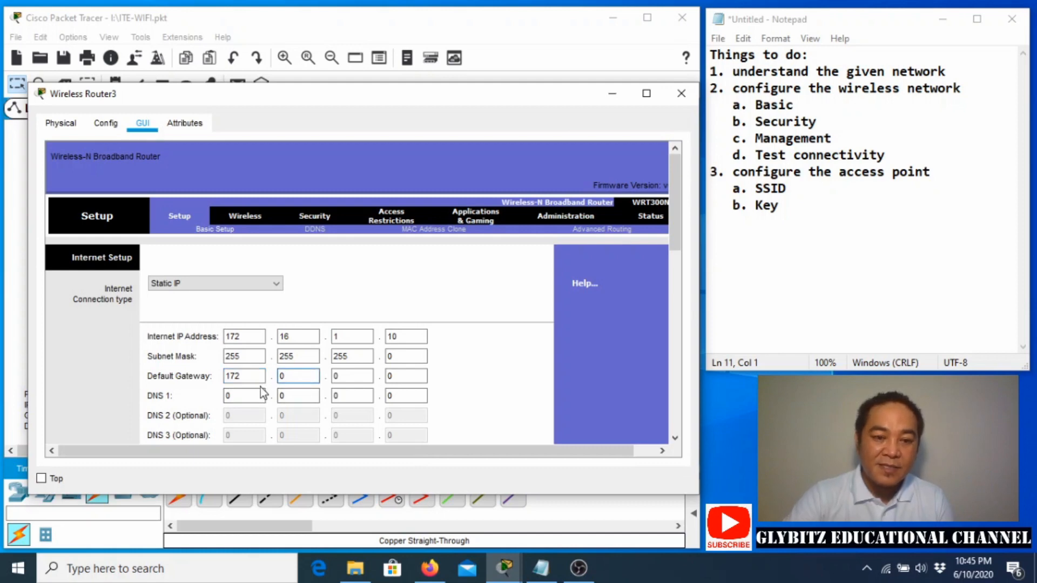
{"action": "type", "text": "16"}
{"action": "left_click", "coordinate": [352, 376]}
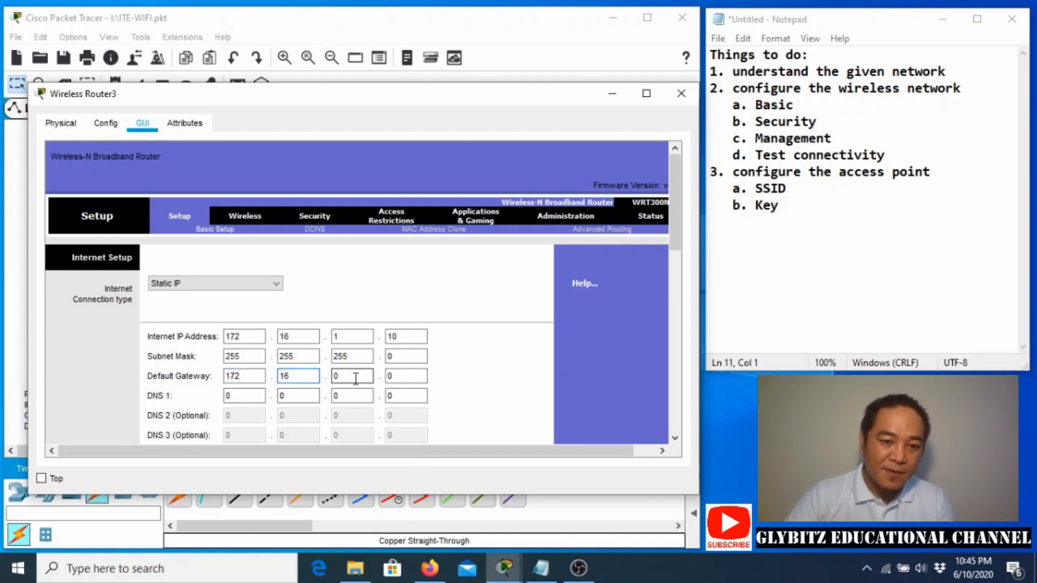
{"action": "type", "text": "1"}
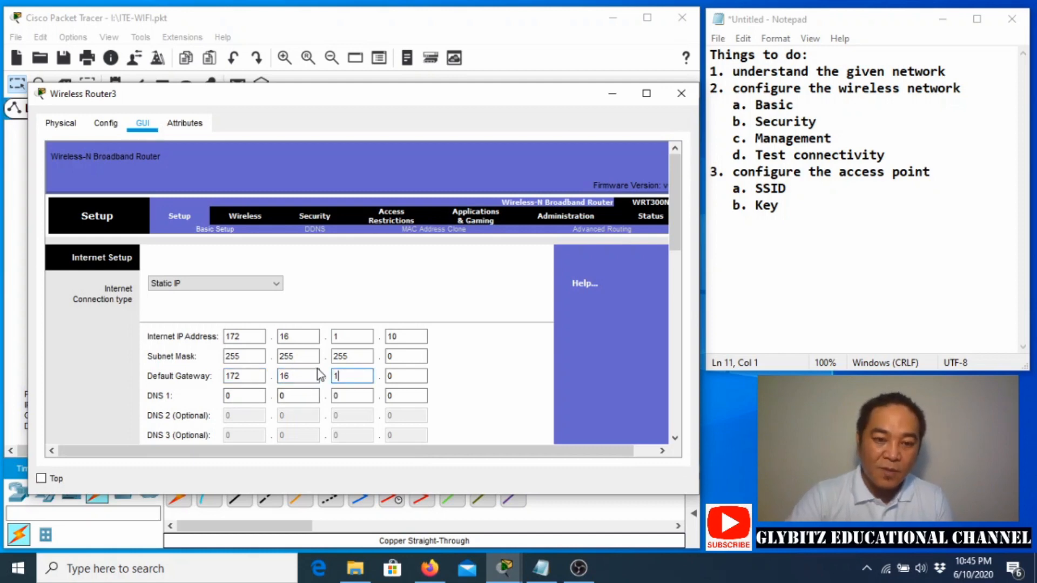
{"action": "left_click", "coordinate": [402, 376]}
{"action": "type", "text": "1"}
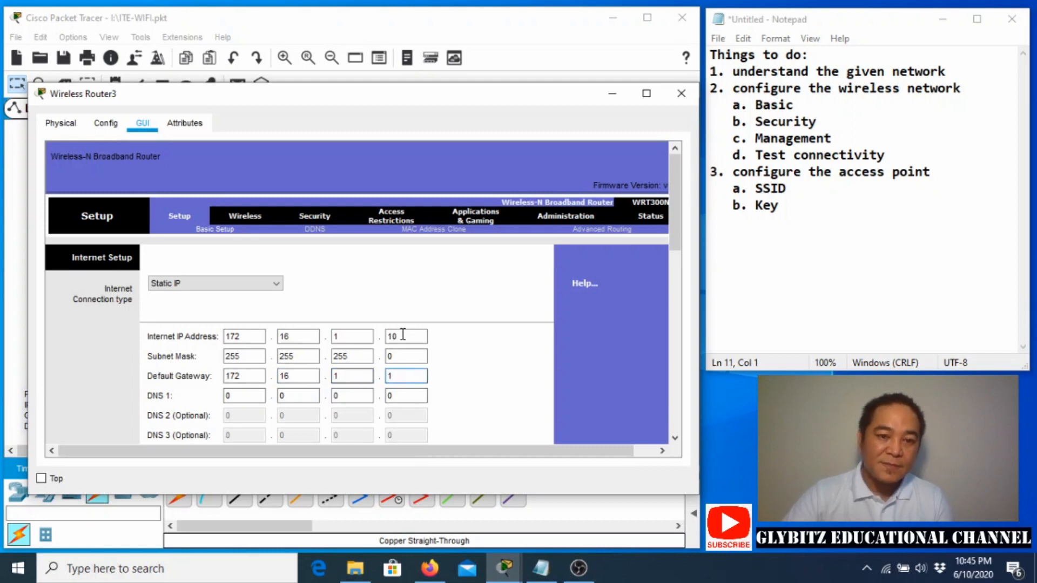
{"action": "scroll", "coordinate": [424, 290], "scroll_direction": "down", "scroll_amount": 4}
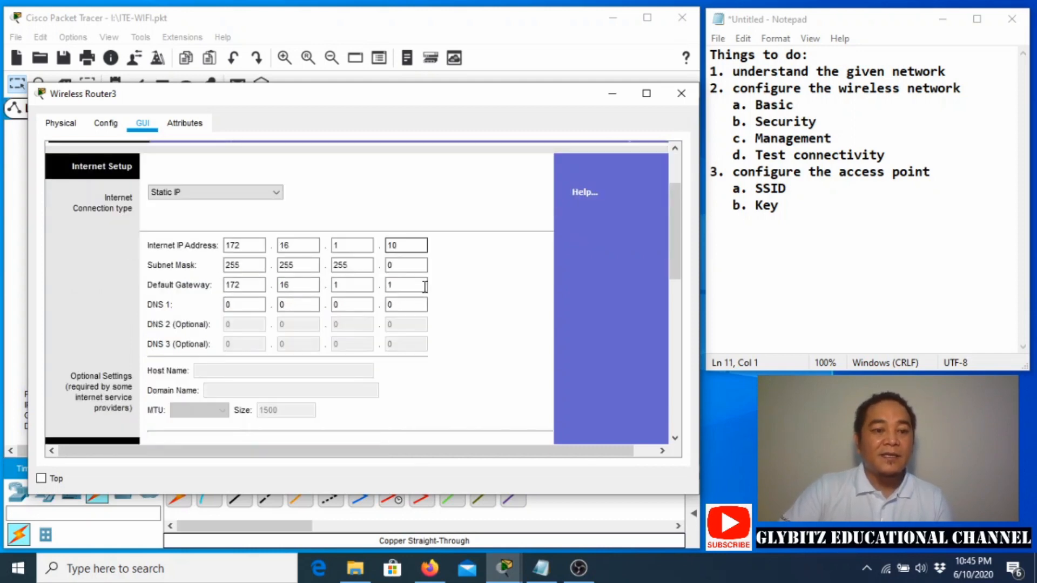
{"action": "scroll", "coordinate": [425, 287], "scroll_direction": "down", "scroll_amount": 2}
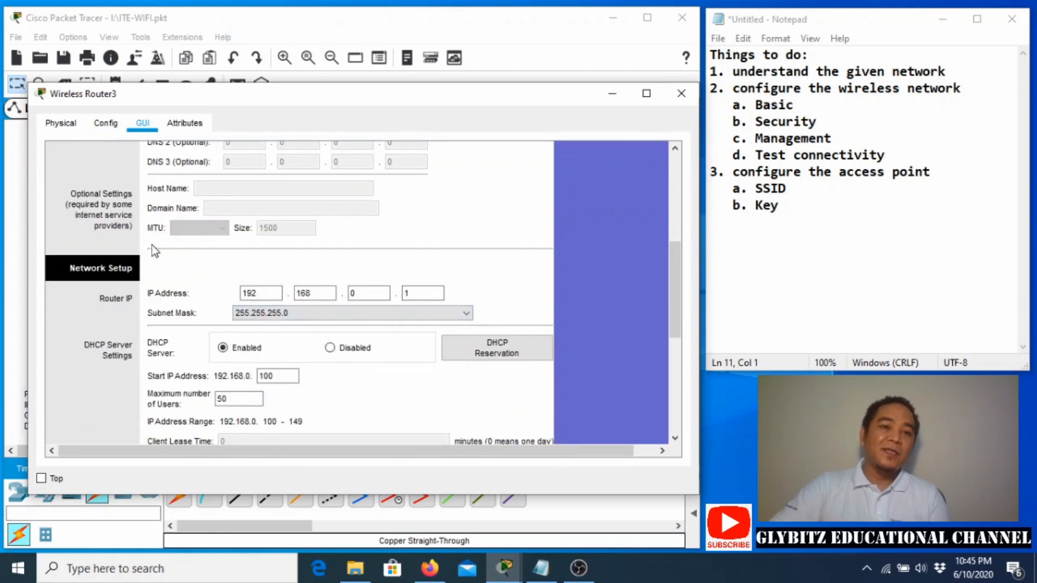
{"action": "left_click_drag", "start_coordinate": [264, 102], "coordinate": [268, 315]}
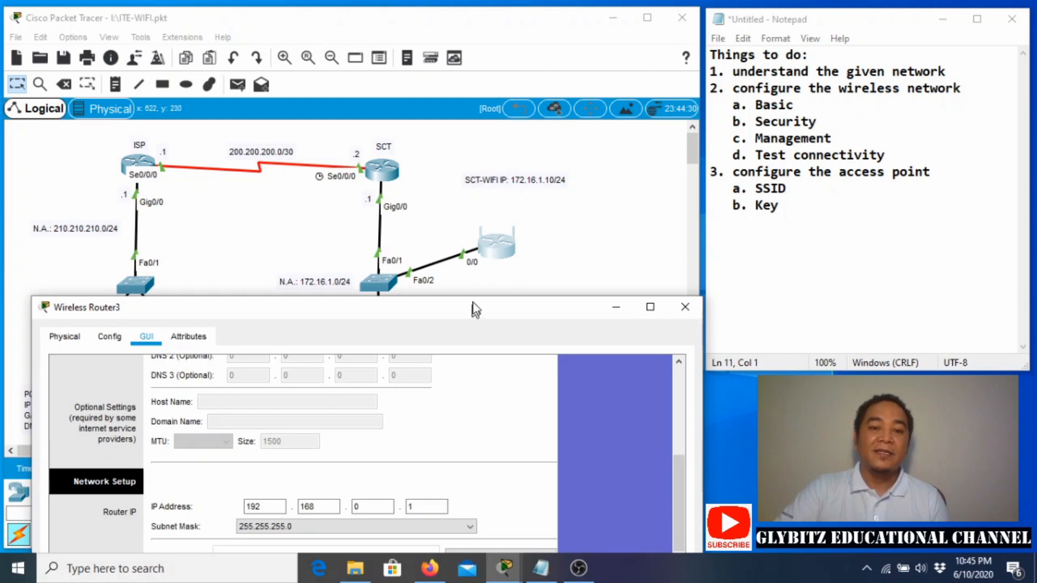
Change the router's LAN IP address to 10.0.0.1, keeping subnet mask 255.255.255.0.
{"action": "left_click_drag", "start_coordinate": [472, 313], "coordinate": [468, 80]}
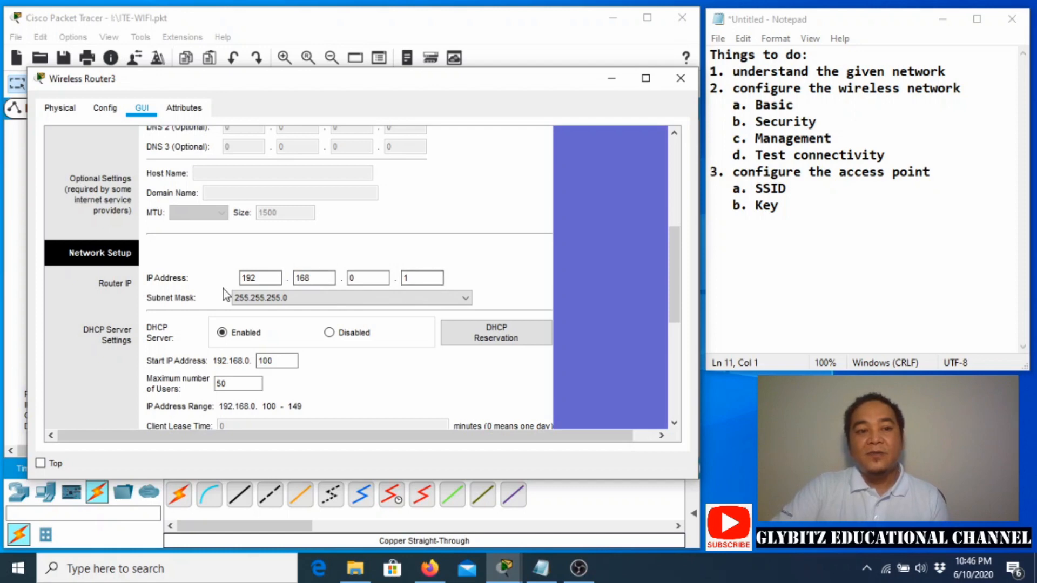
{"action": "double_click", "coordinate": [263, 278]}
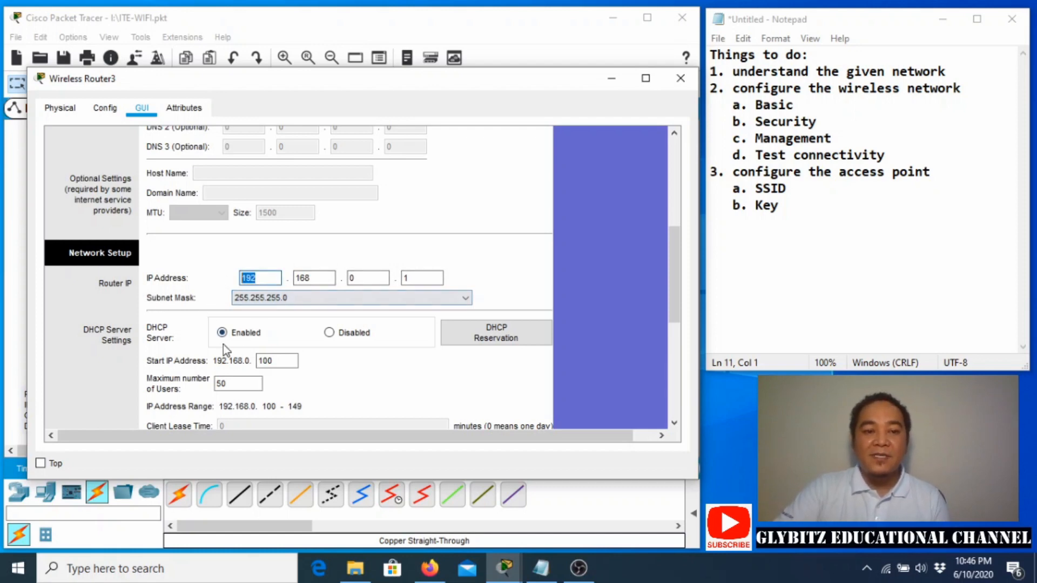
{"action": "type", "text": "10"}
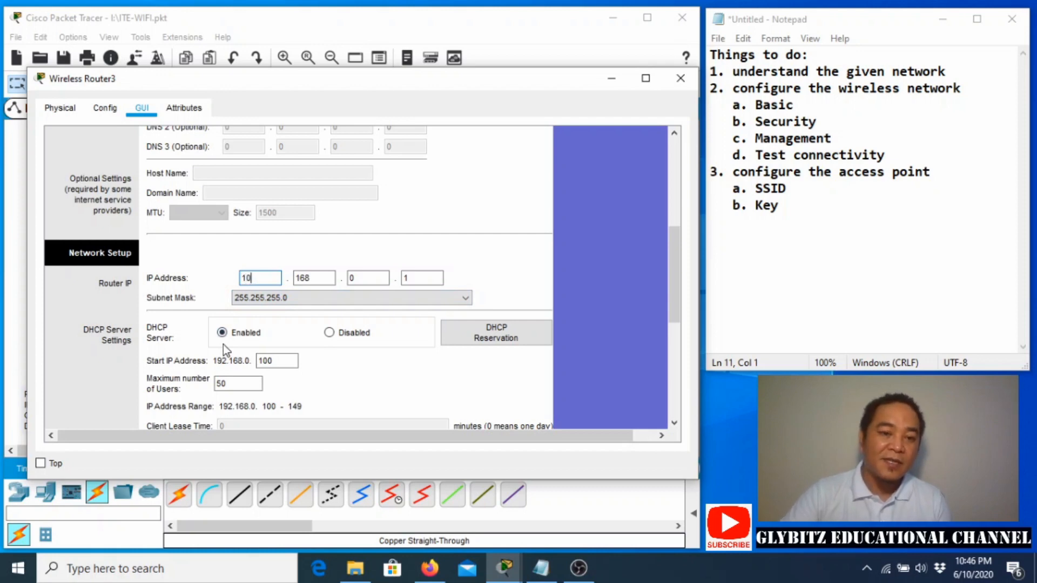
{"action": "double_click", "coordinate": [303, 278]}
{"action": "type", "text": "0"}
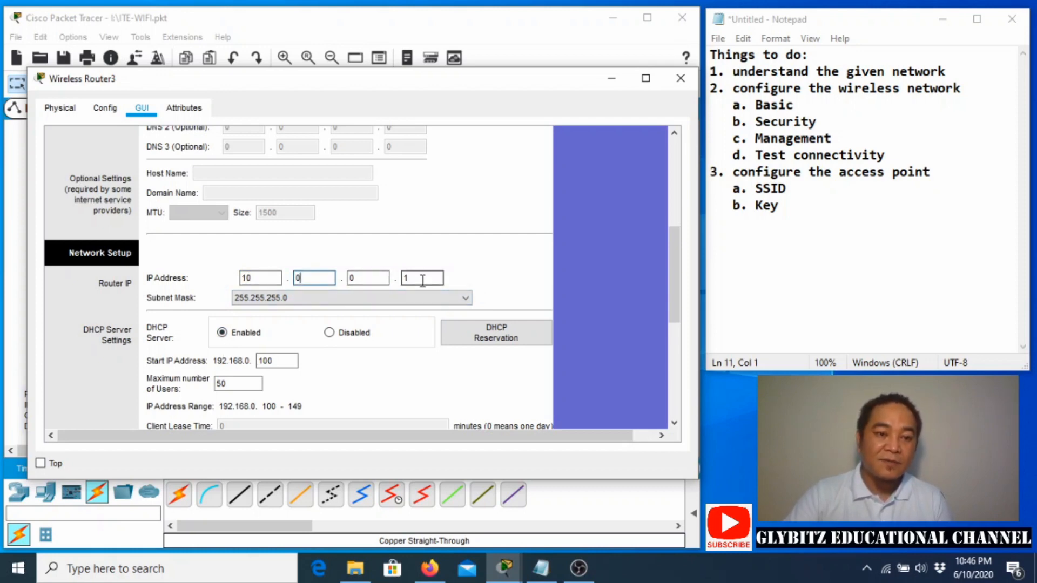
{"action": "left_click", "coordinate": [297, 302]}
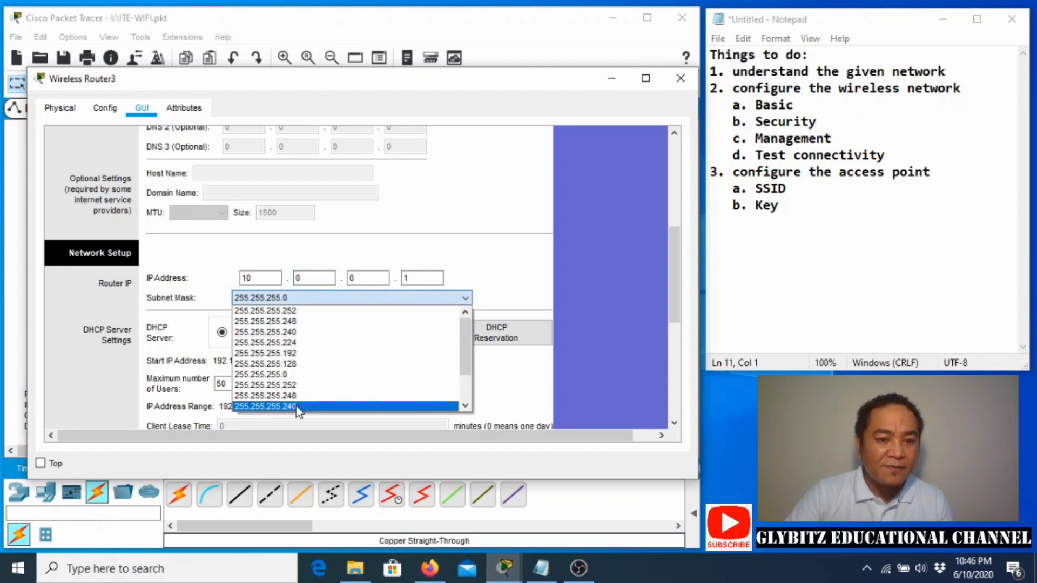
{"action": "left_click", "coordinate": [292, 375]}
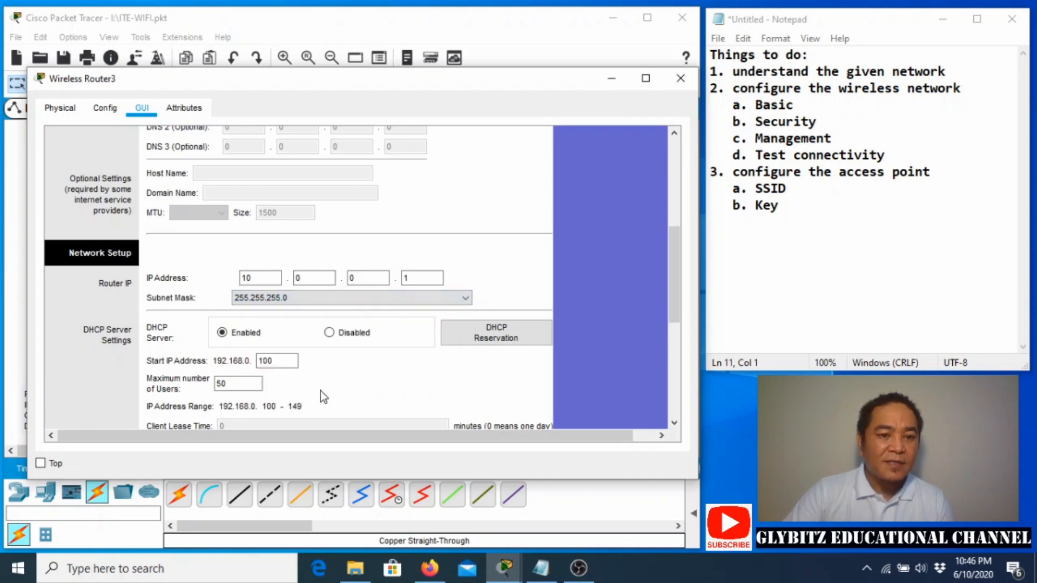
Set the DHCP pool's start address to end in .50 with a maximum of 100 users.
{"action": "scroll", "coordinate": [377, 358], "scroll_direction": "down", "scroll_amount": 2}
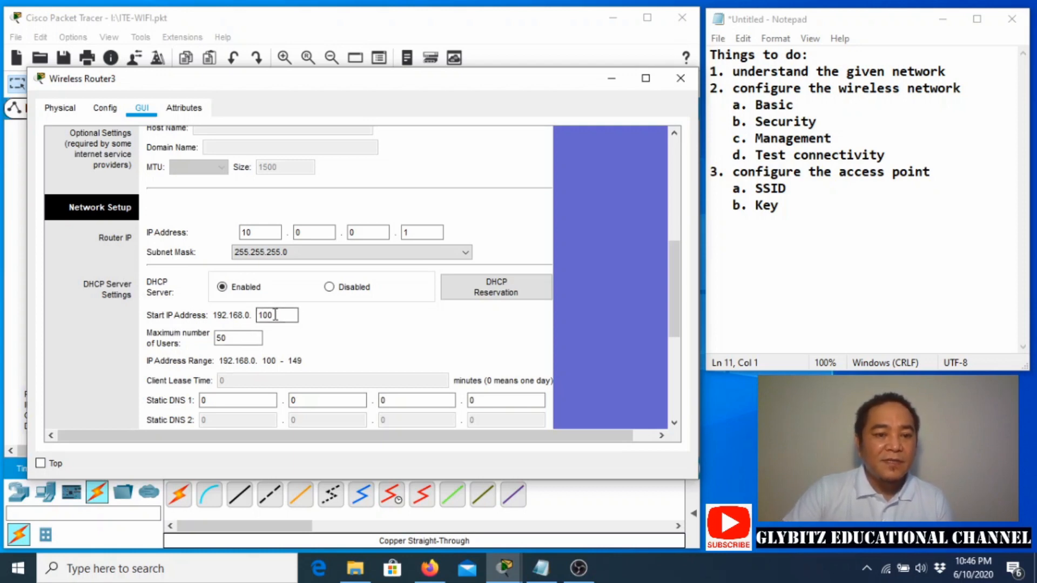
{"action": "left_click_drag", "start_coordinate": [278, 315], "coordinate": [245, 312]}
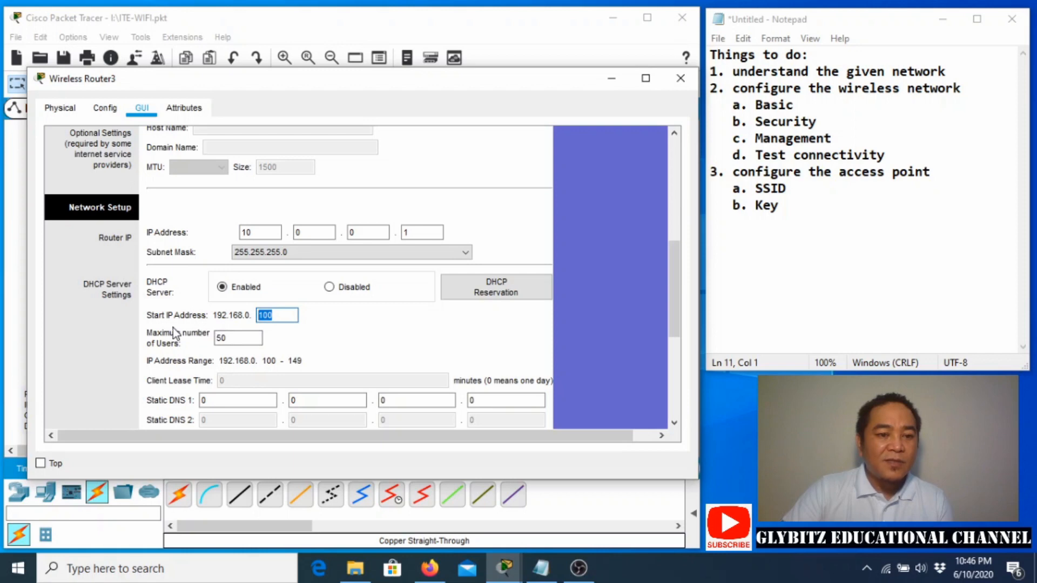
{"action": "type", "text": "50"}
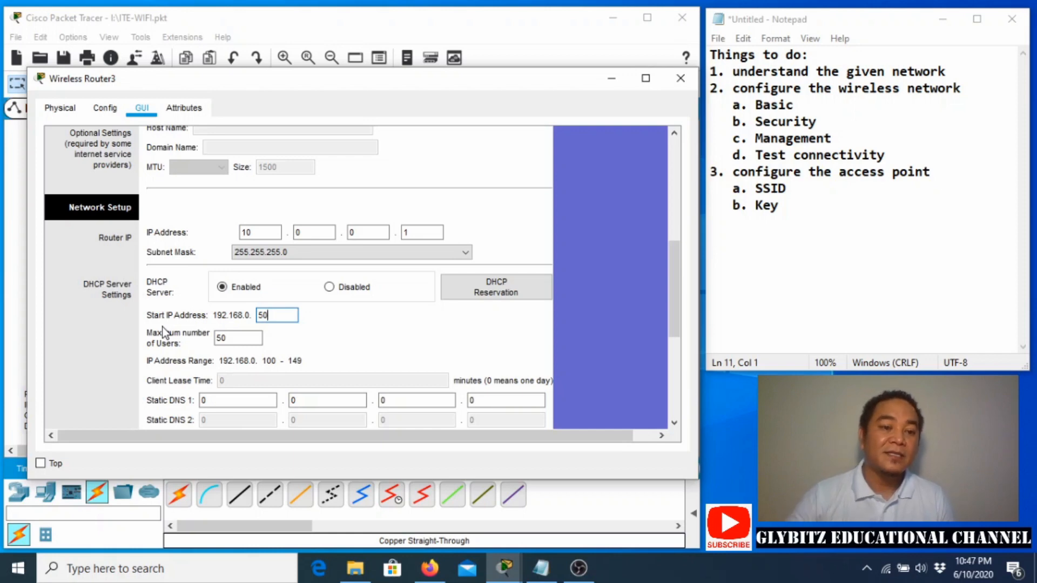
{"action": "key", "text": "Tab"}
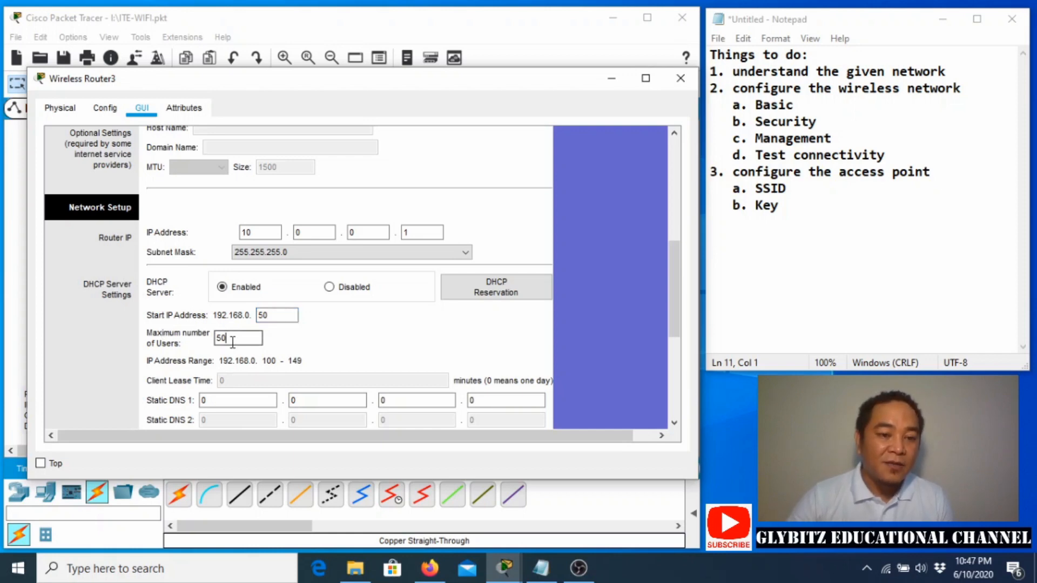
{"action": "type", "text": "100"}
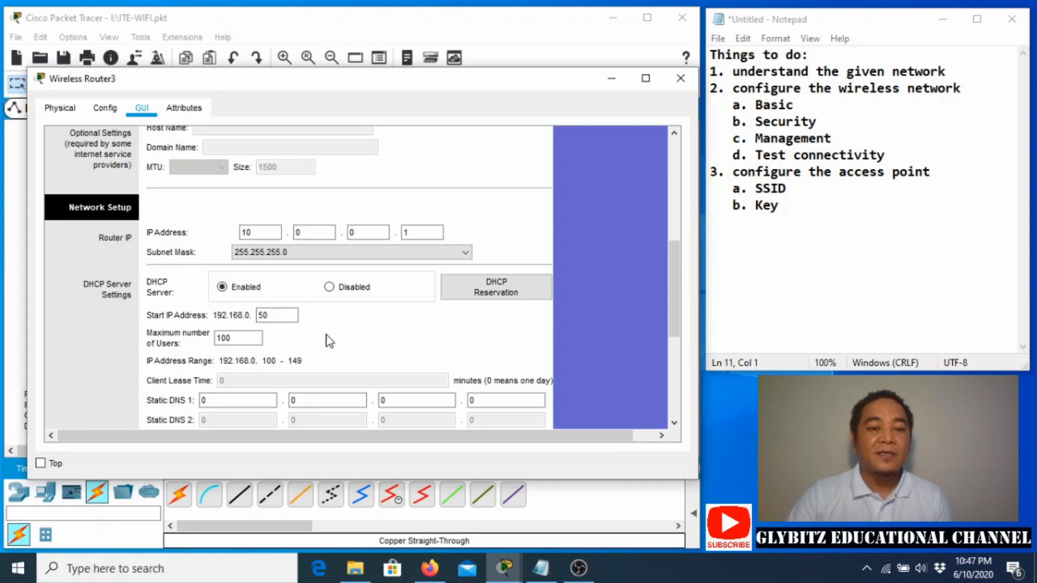
{"action": "scroll", "coordinate": [328, 340], "scroll_direction": "down", "scroll_amount": 1}
Check the DNS server's address on the topology, then enter 210.210.210.254 as Static DNS 1.
{"action": "left_click_drag", "start_coordinate": [226, 356], "coordinate": [174, 366]}
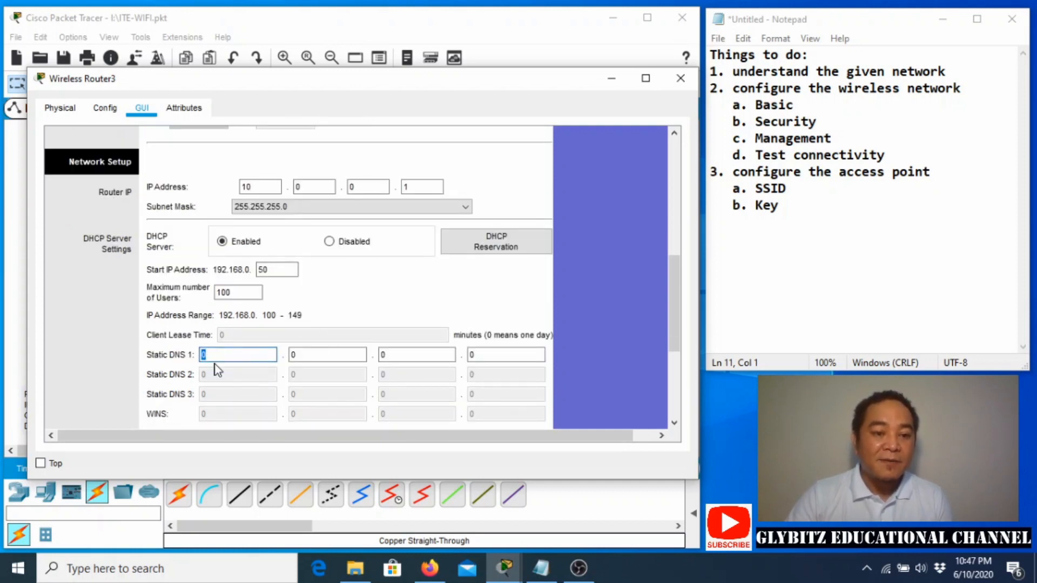
{"action": "left_click_drag", "start_coordinate": [323, 88], "coordinate": [343, 436]}
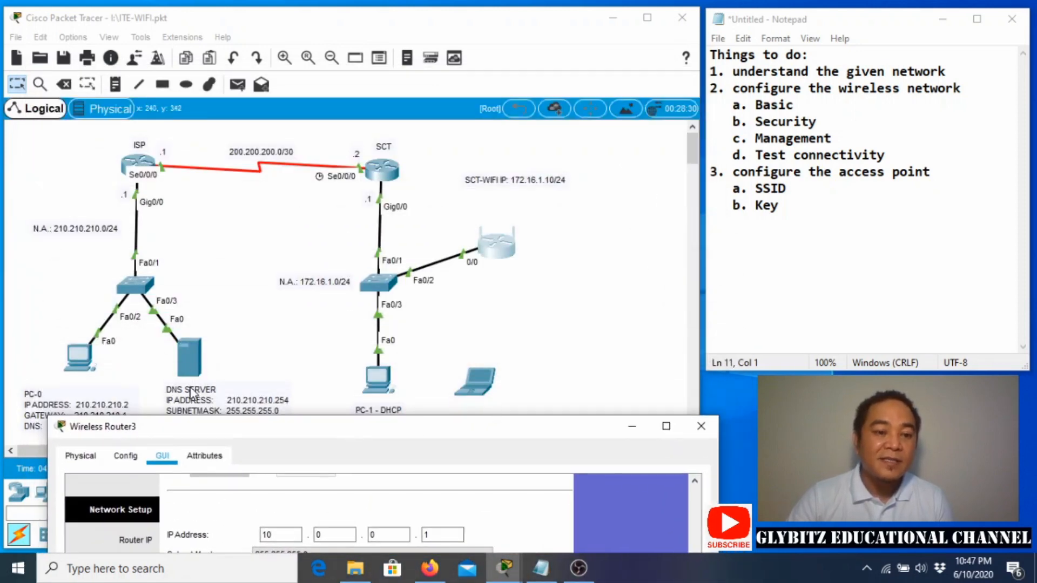
{"action": "left_click_drag", "start_coordinate": [215, 433], "coordinate": [230, 26]}
{"action": "type", "text": "210"}
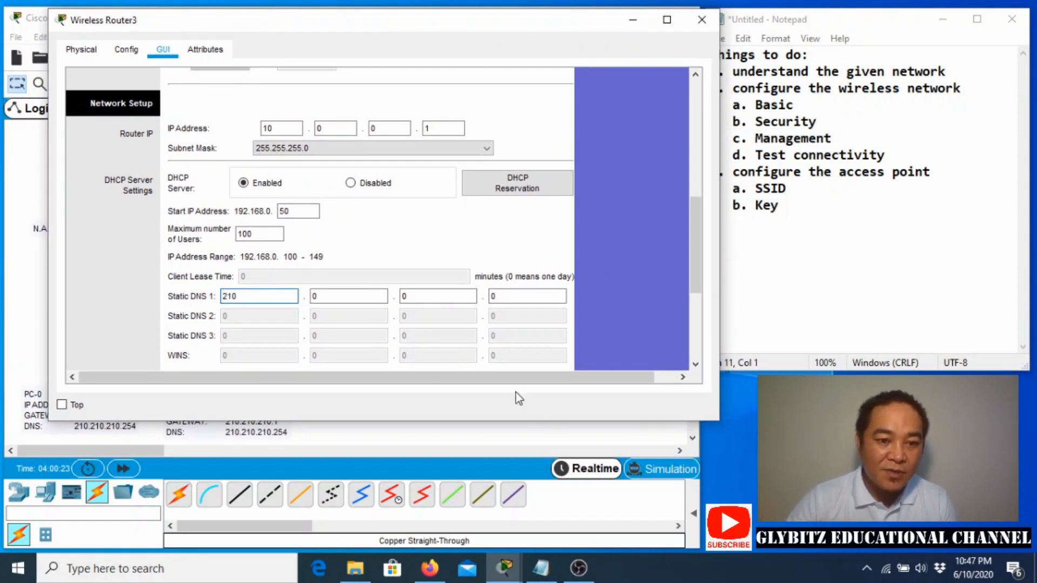
{"action": "left_click", "coordinate": [344, 296]}
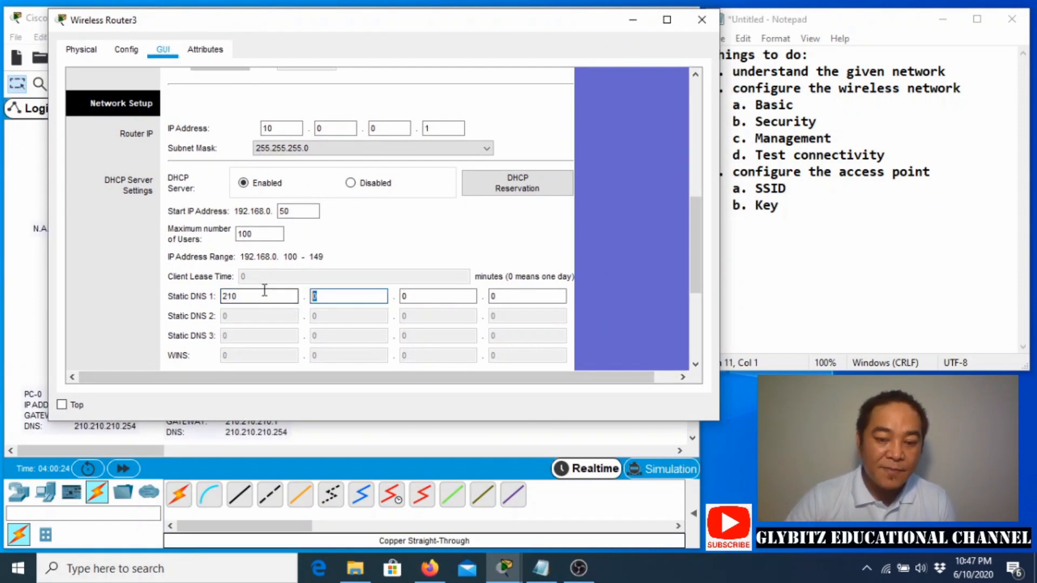
{"action": "type", "text": "210"}
{"action": "left_click", "coordinate": [427, 296]}
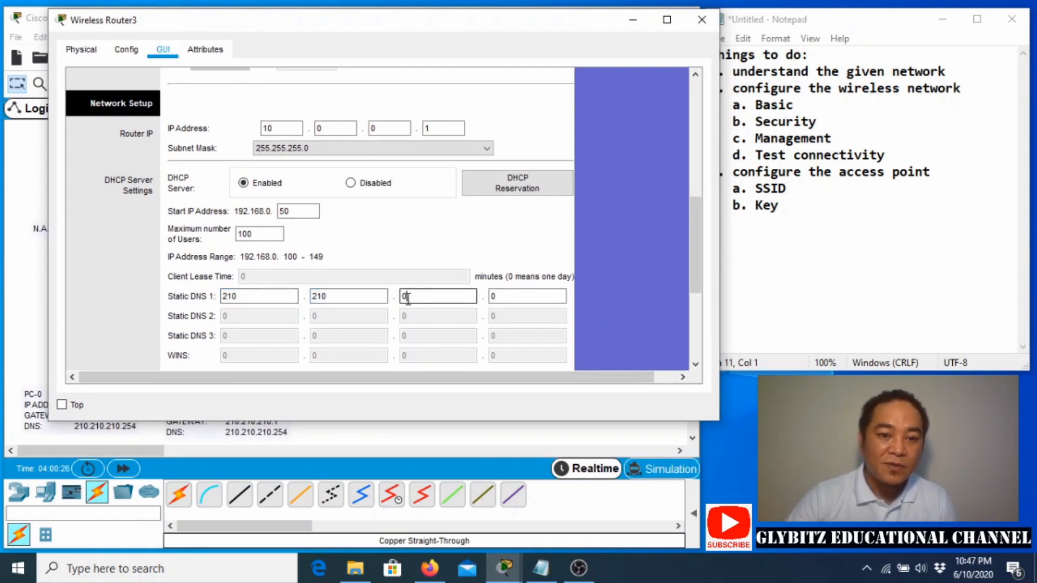
{"action": "type", "text": "210"}
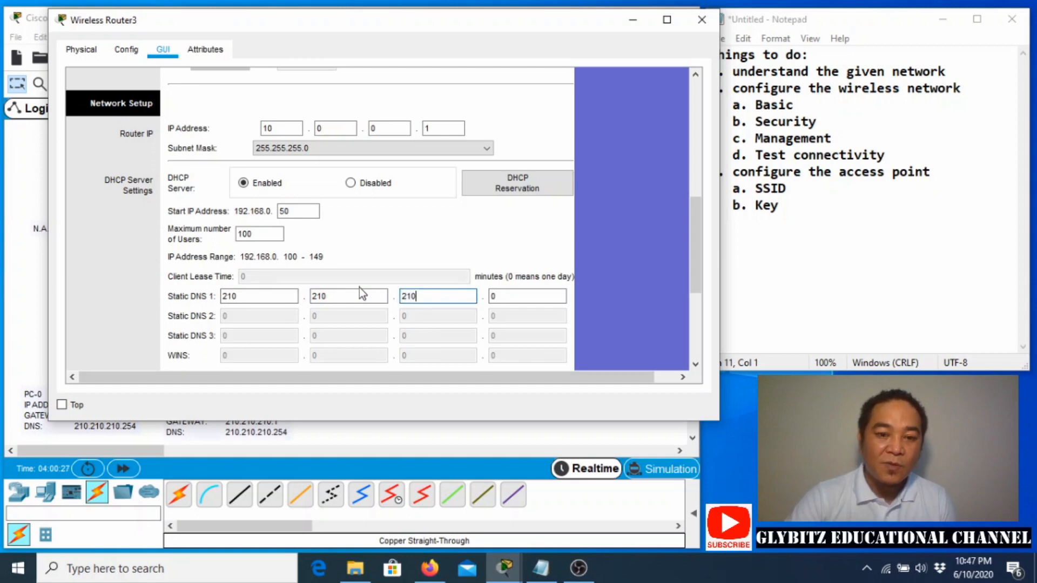
{"action": "left_click", "coordinate": [506, 297]}
{"action": "type", "text": "254"}
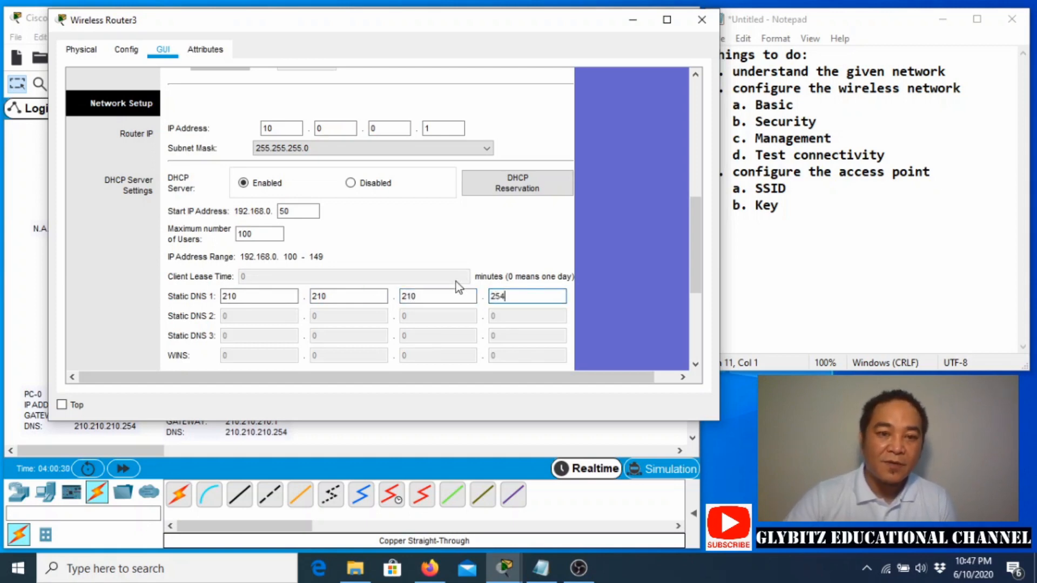
{"action": "scroll", "coordinate": [630, 275], "scroll_direction": "down", "scroll_amount": 1}
{"action": "scroll", "coordinate": [628, 269], "scroll_direction": "down", "scroll_amount": 3}
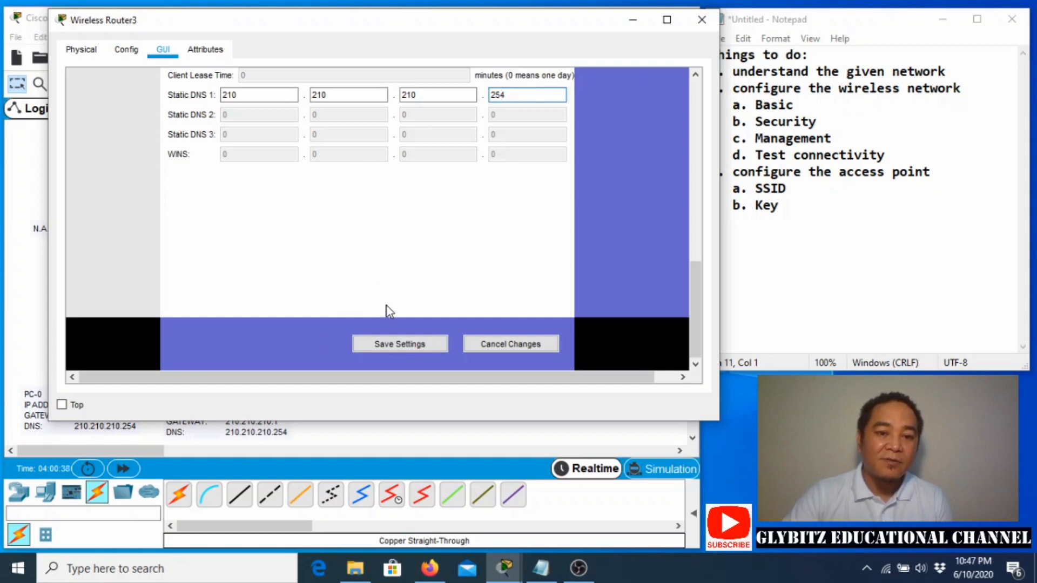
Save the router's LAN and DHCP settings and bring up Basic Wireless Settings.
{"action": "left_click", "coordinate": [424, 342]}
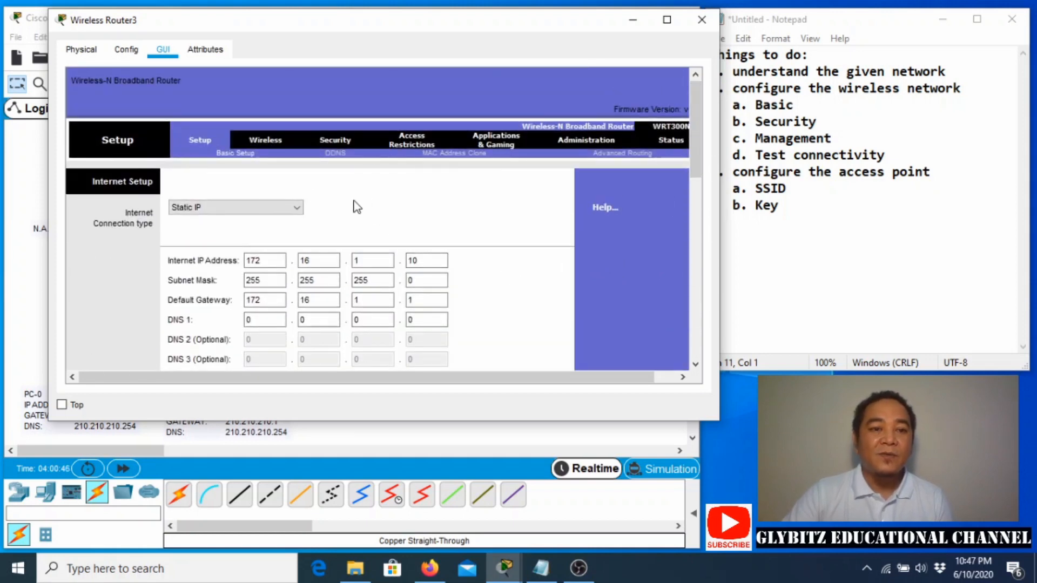
{"action": "left_click", "coordinate": [273, 143]}
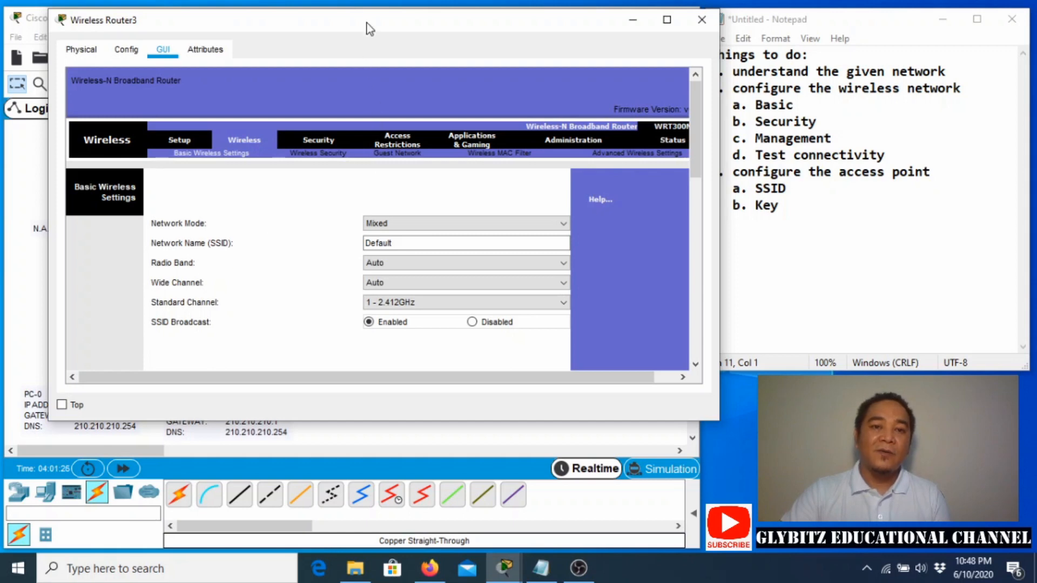
Change the Network Name (SSID) from Default to SCT-WIFI and save it.
{"action": "left_click_drag", "start_coordinate": [367, 28], "coordinate": [362, 95]}
{"action": "left_click_drag", "start_coordinate": [388, 309], "coordinate": [324, 309]}
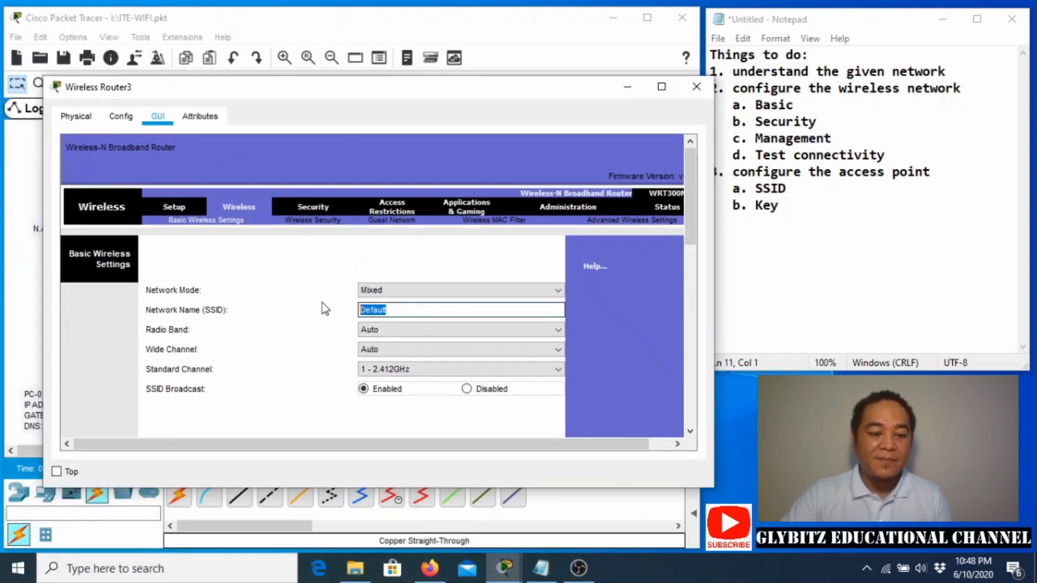
{"action": "type", "text": "SC"}
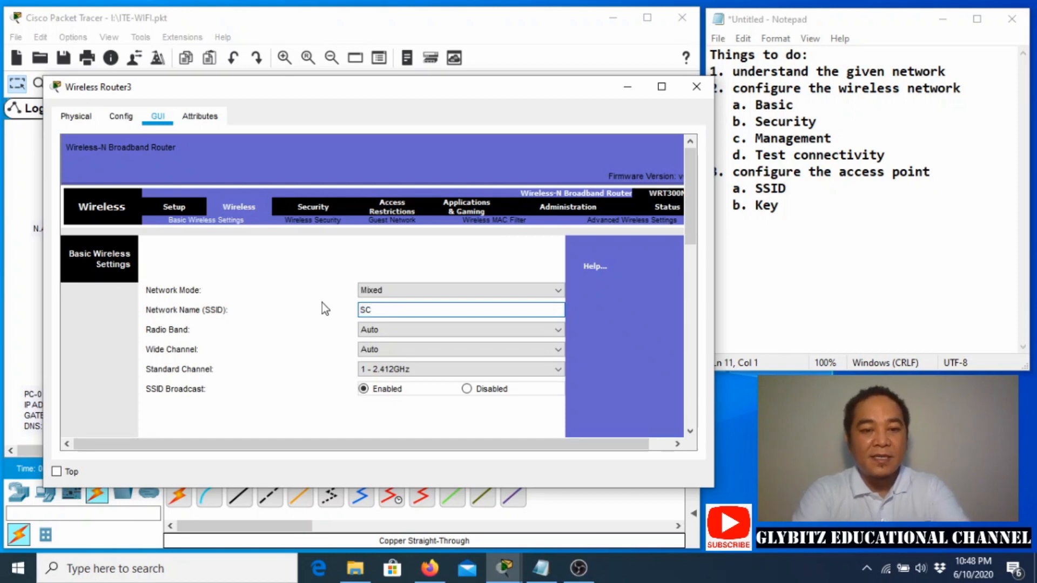
{"action": "type", "text": "T-WIFI"}
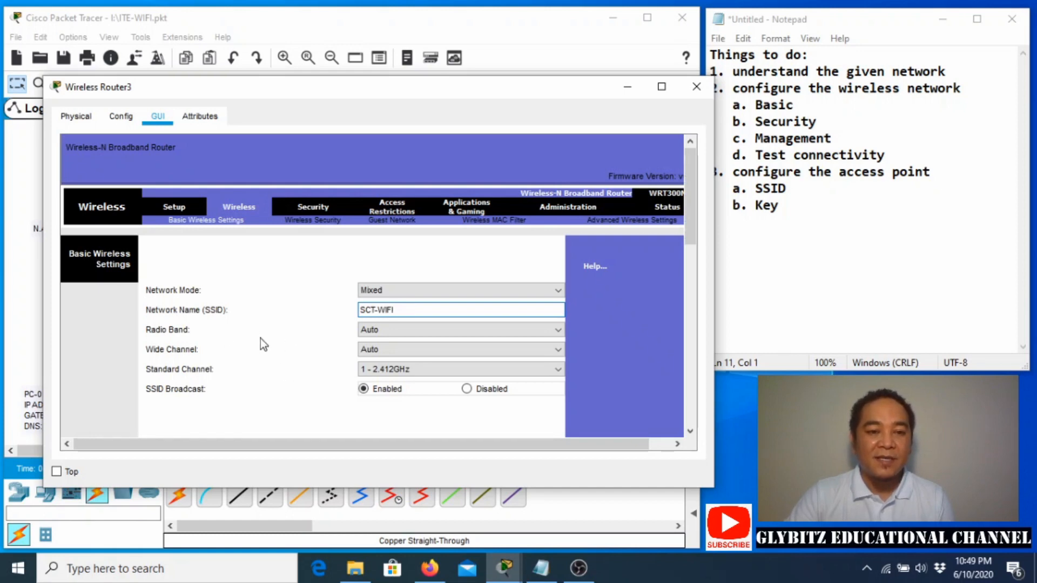
{"action": "scroll", "coordinate": [255, 352], "scroll_direction": "down", "scroll_amount": 5}
{"action": "scroll", "coordinate": [256, 352], "scroll_direction": "down", "scroll_amount": 3}
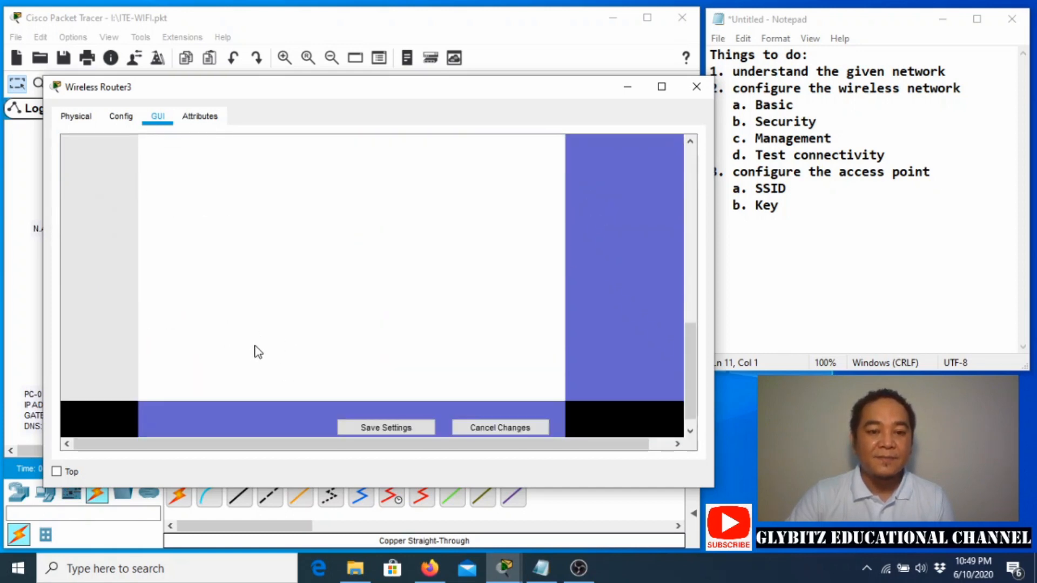
{"action": "left_click", "coordinate": [370, 428]}
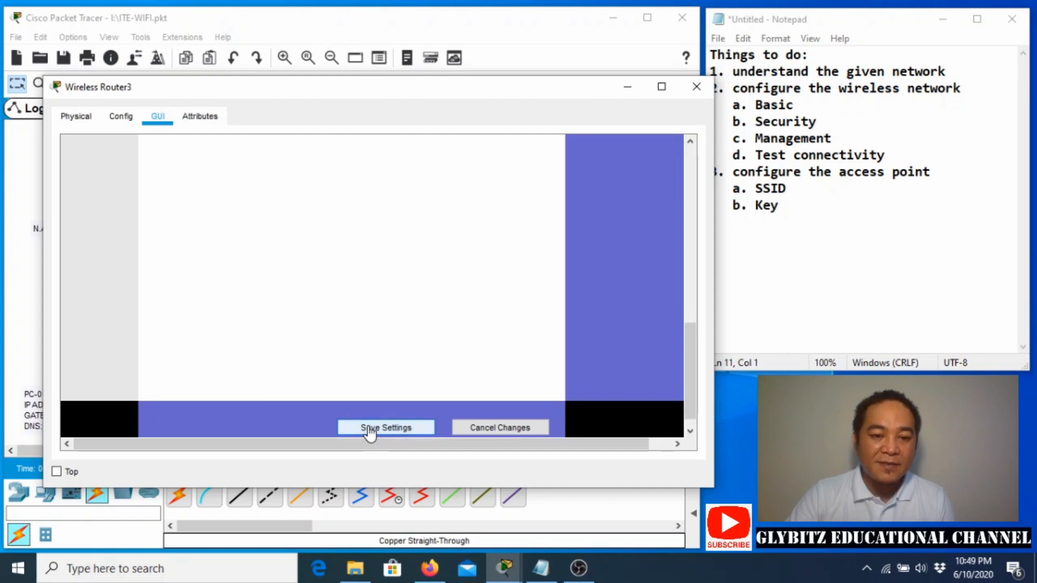
{"action": "scroll", "coordinate": [319, 371], "scroll_direction": "up", "scroll_amount": 2}
{"action": "scroll", "coordinate": [317, 369], "scroll_direction": "up", "scroll_amount": 3}
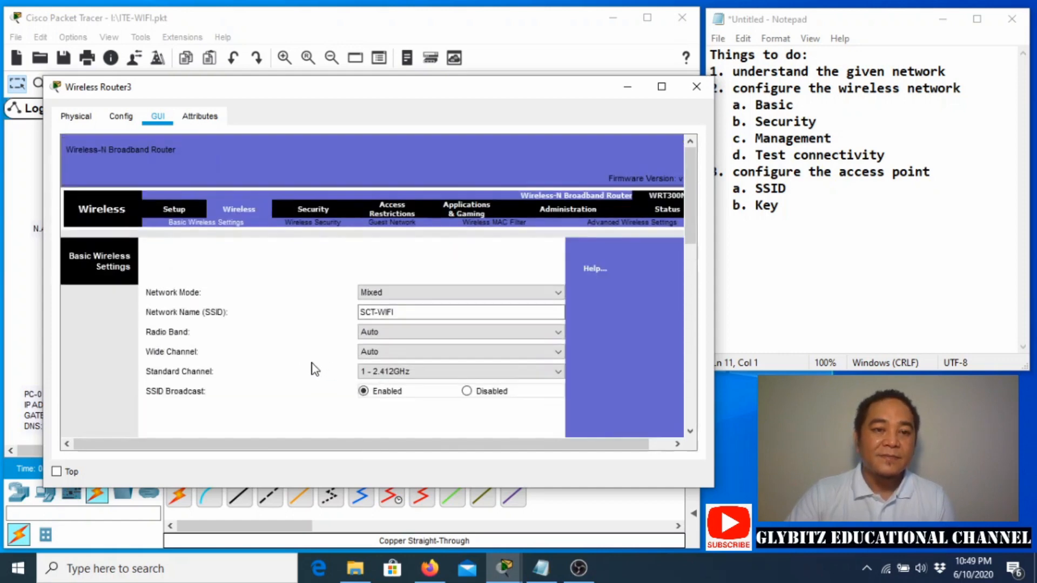
Set Wireless Security to WPA2 Personal, enter the passphrase, and save.
{"action": "left_click", "coordinate": [306, 230]}
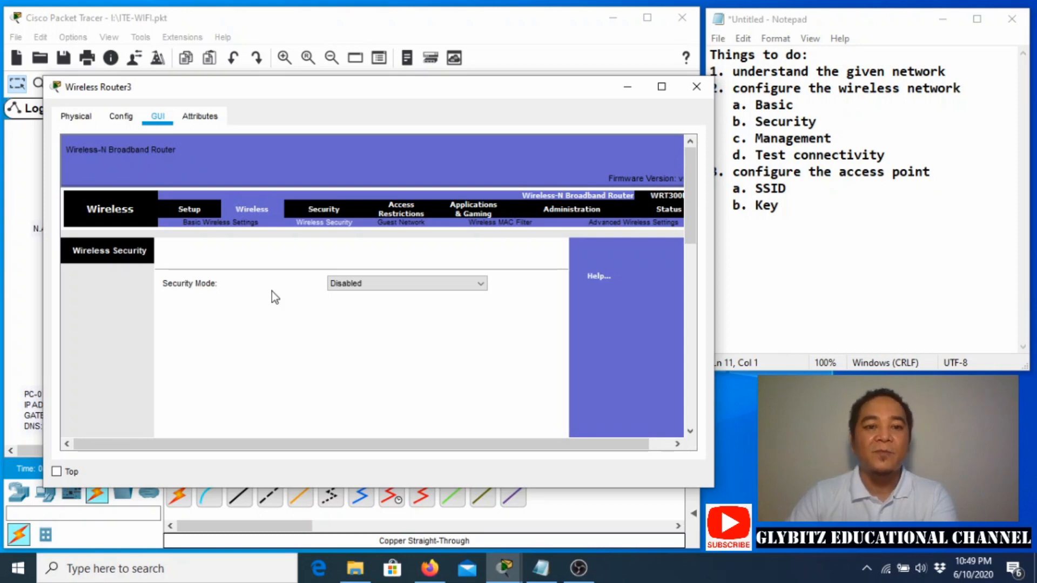
{"action": "left_click", "coordinate": [346, 283]}
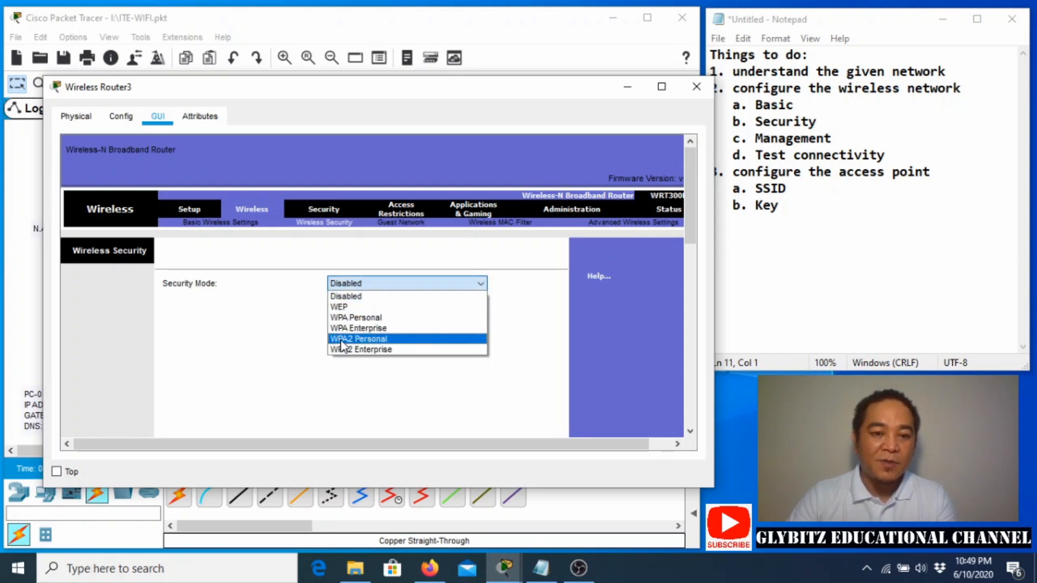
{"action": "left_click", "coordinate": [340, 340]}
{"action": "left_click", "coordinate": [382, 324]}
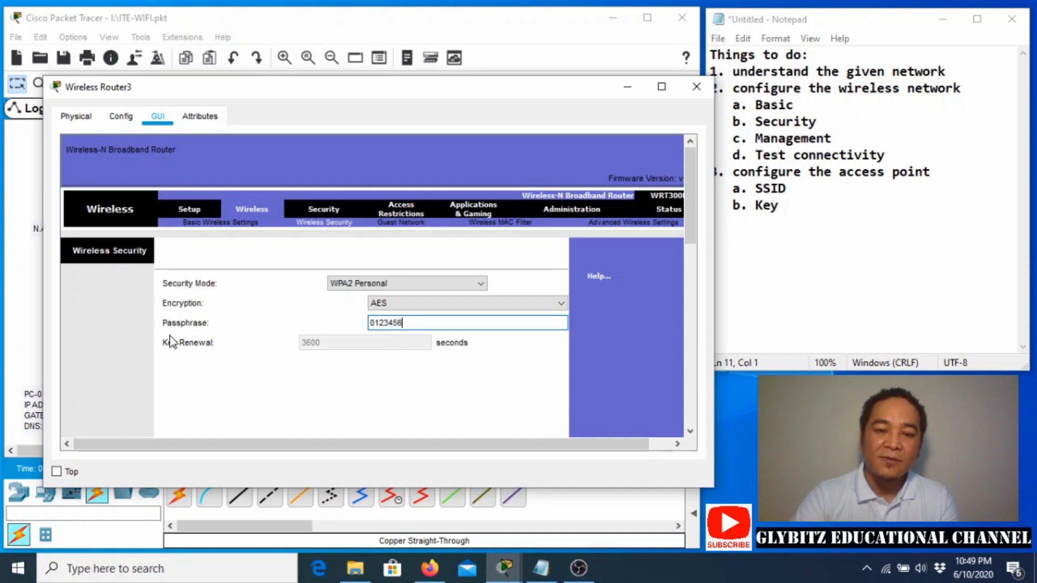
{"action": "type", "text": "789"}
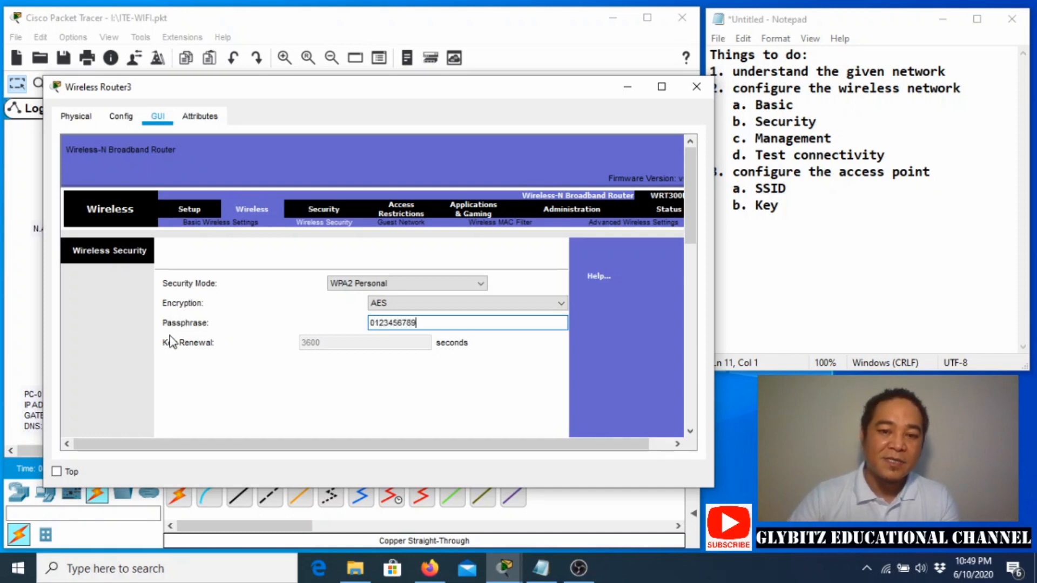
{"action": "scroll", "coordinate": [285, 383], "scroll_direction": "down", "scroll_amount": 10}
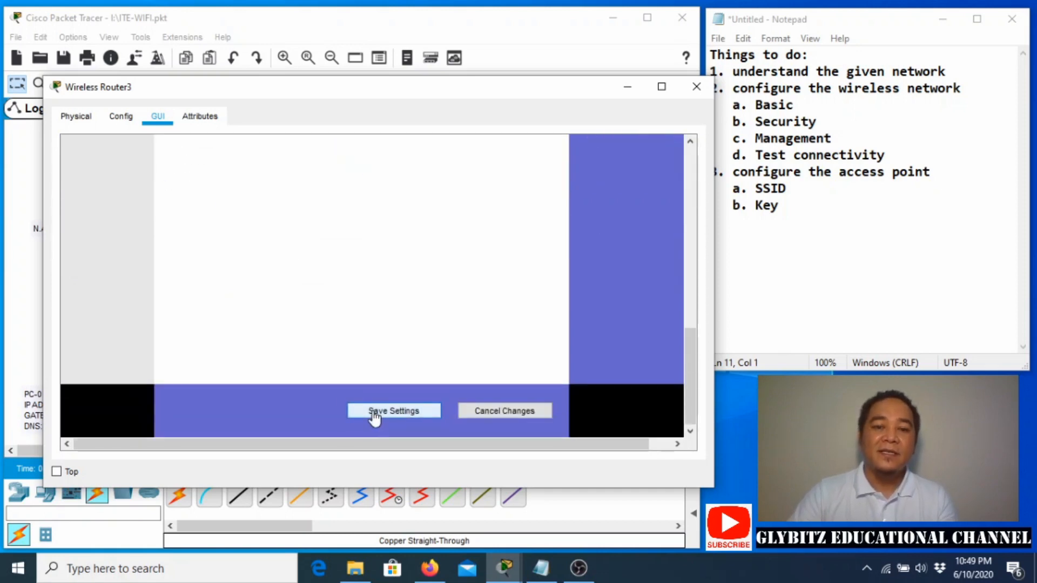
{"action": "left_click", "coordinate": [372, 412]}
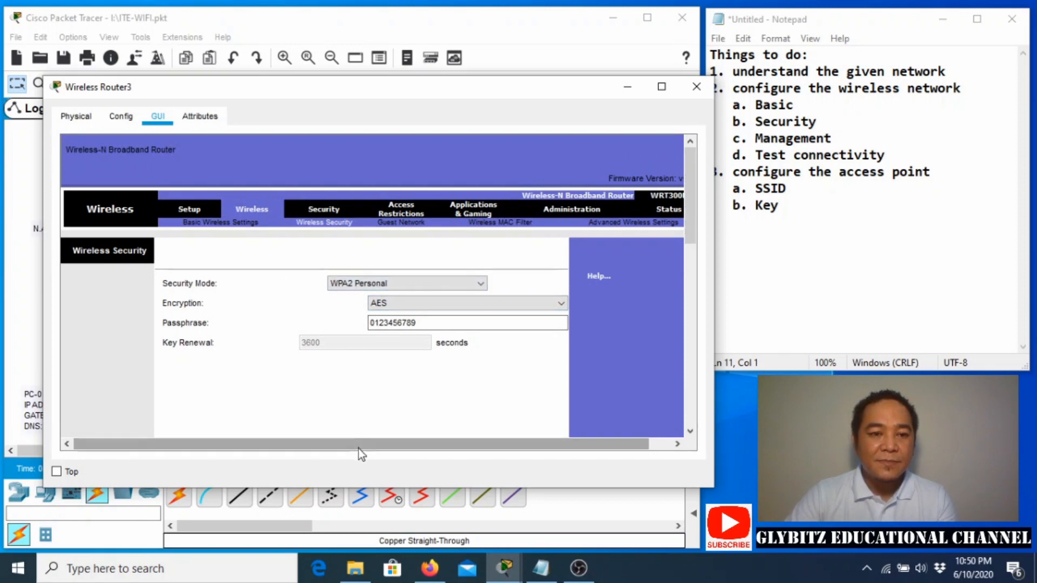
Set and confirm a new router password under Administration, save it, and return to the topology.
{"action": "left_click_drag", "start_coordinate": [358, 448], "coordinate": [398, 464]}
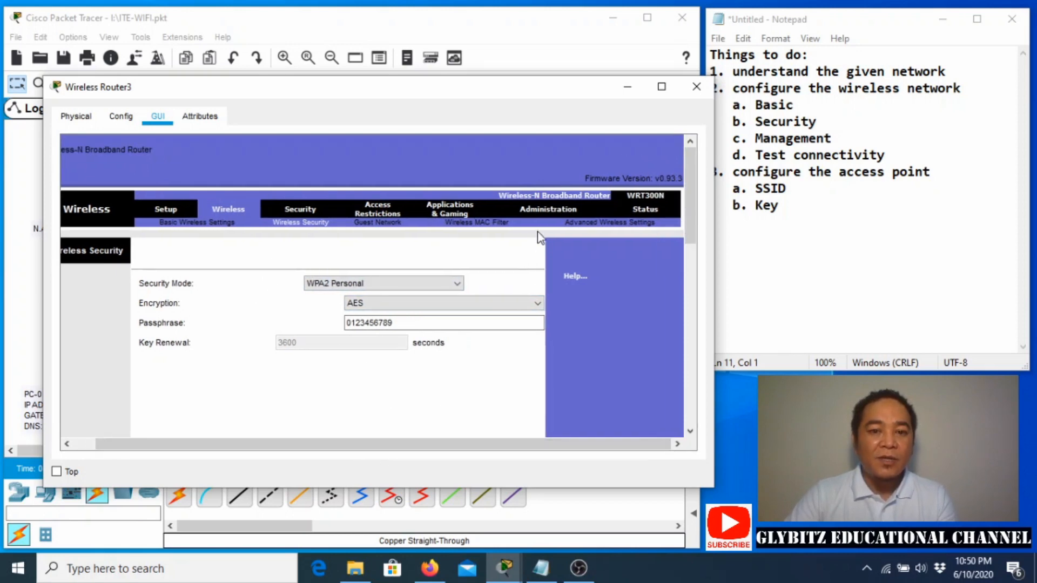
{"action": "left_click", "coordinate": [537, 214]}
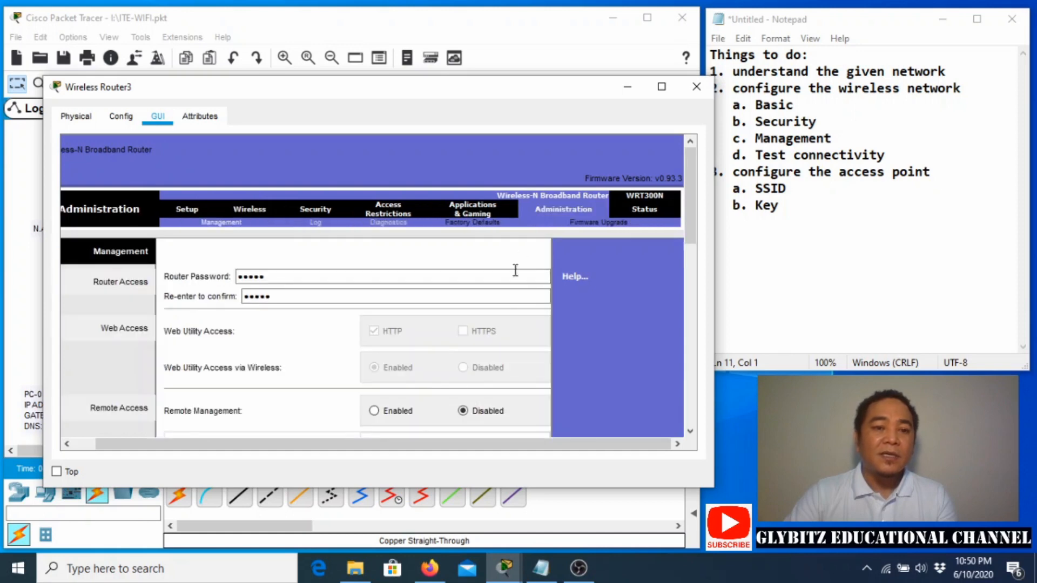
{"action": "left_click", "coordinate": [302, 276]}
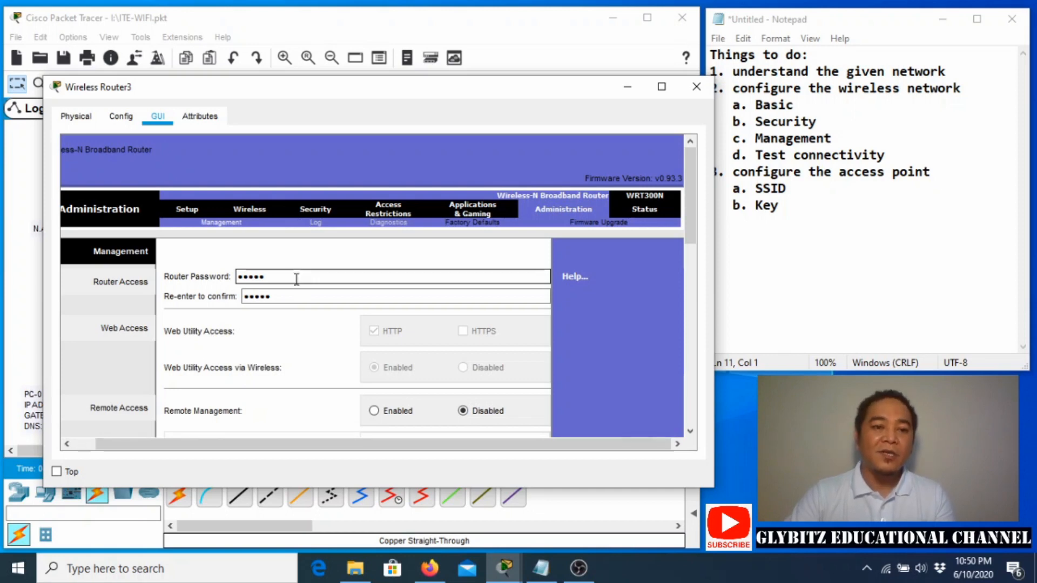
{"action": "left_click_drag", "start_coordinate": [291, 277], "coordinate": [176, 281]}
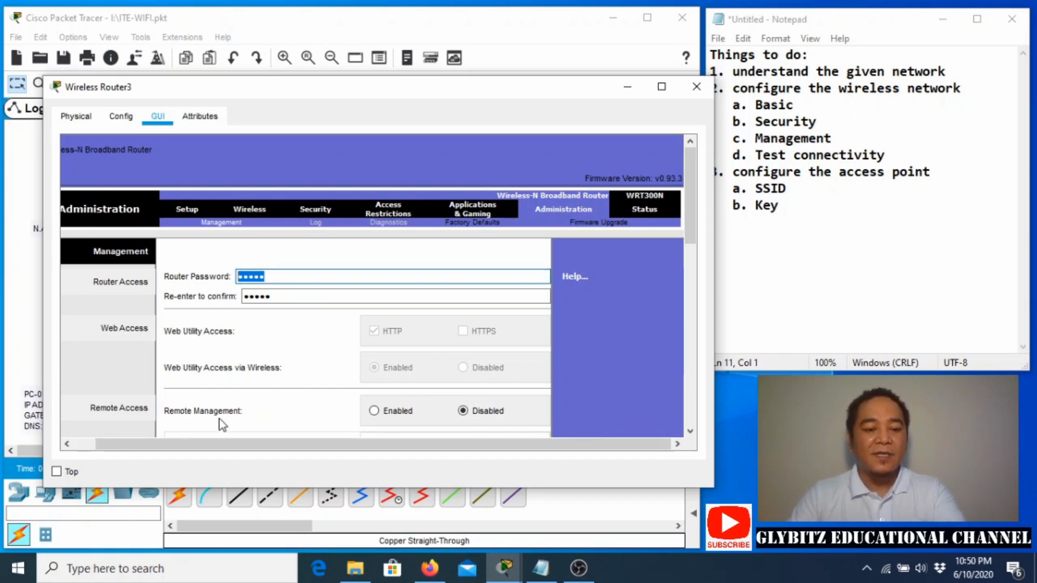
{"action": "type", "text": "1234"}
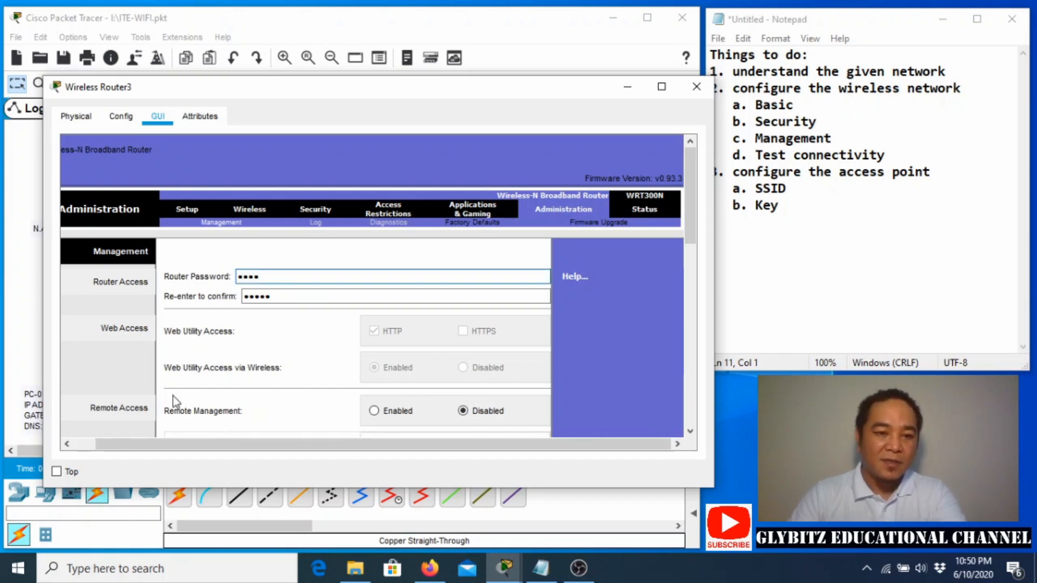
{"action": "left_click_drag", "start_coordinate": [276, 297], "coordinate": [200, 305]}
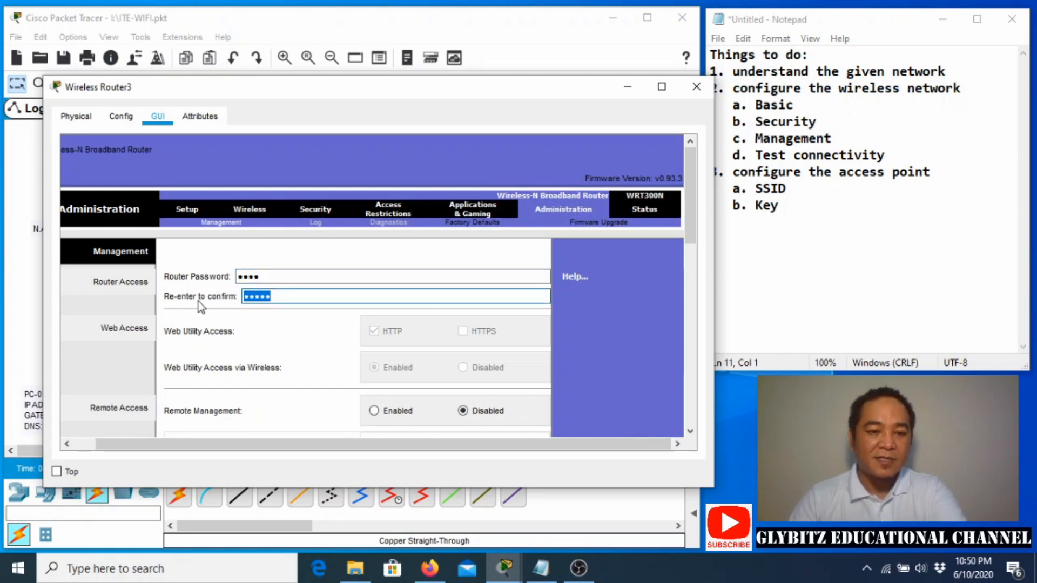
{"action": "type", "text": "1234"}
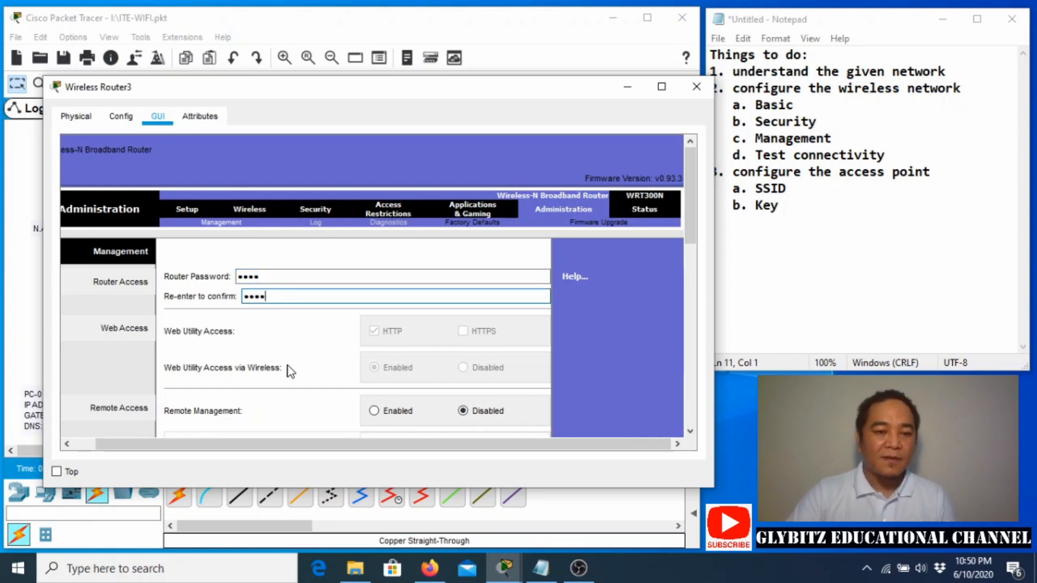
{"action": "scroll", "coordinate": [291, 370], "scroll_direction": "down", "scroll_amount": 10}
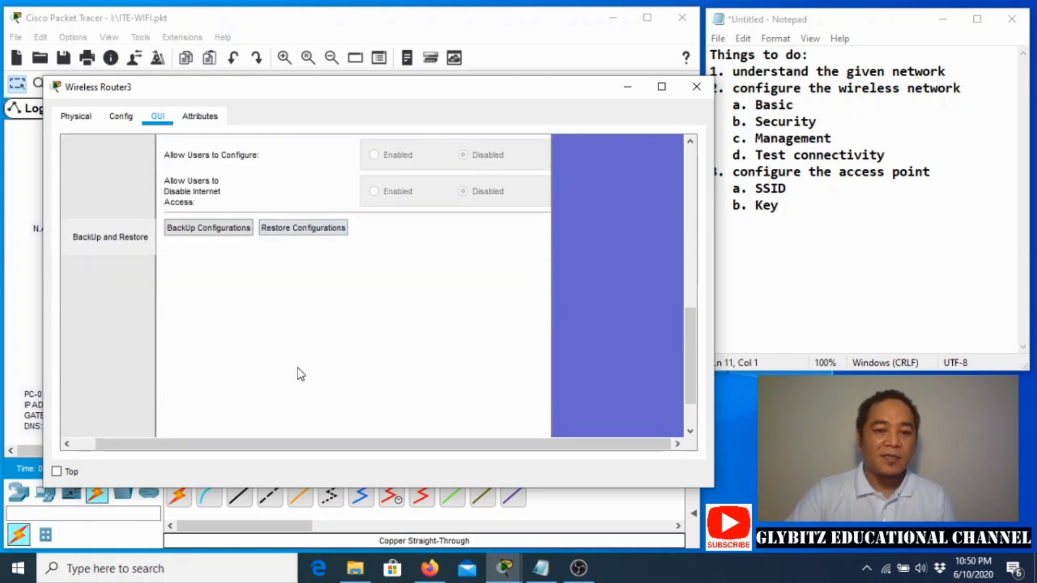
{"action": "scroll", "coordinate": [298, 370], "scroll_direction": "down", "scroll_amount": 3}
{"action": "left_click", "coordinate": [365, 413]}
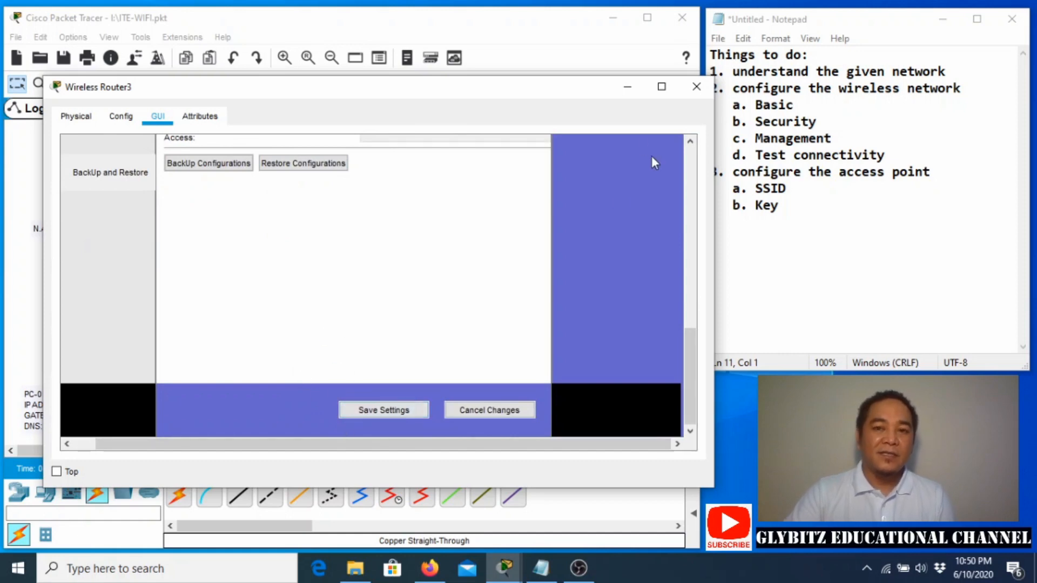
{"action": "left_click", "coordinate": [627, 88]}
{"action": "left_click_drag", "start_coordinate": [480, 394], "coordinate": [501, 354]}
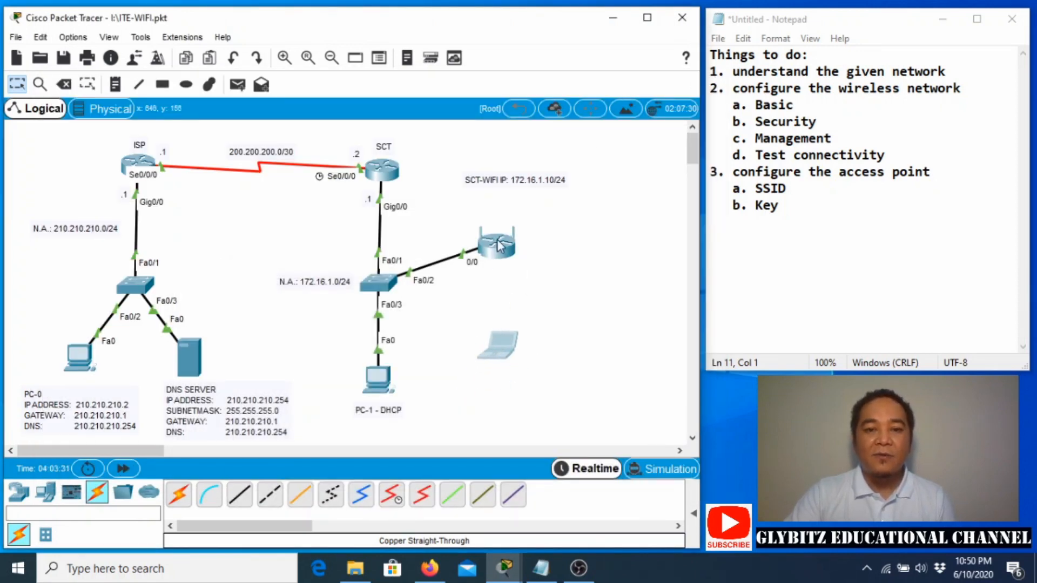
Open Laptop0, verify its WPC300N wireless module on the Physical tab, then show its Desktop.
{"action": "left_click", "coordinate": [506, 347]}
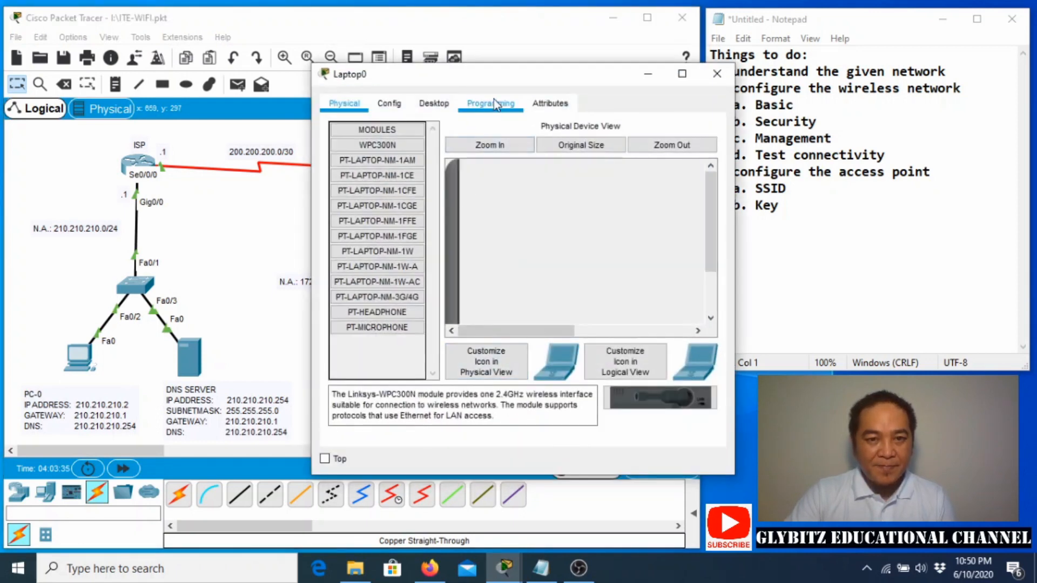
{"action": "left_click_drag", "start_coordinate": [473, 92], "coordinate": [263, 85]}
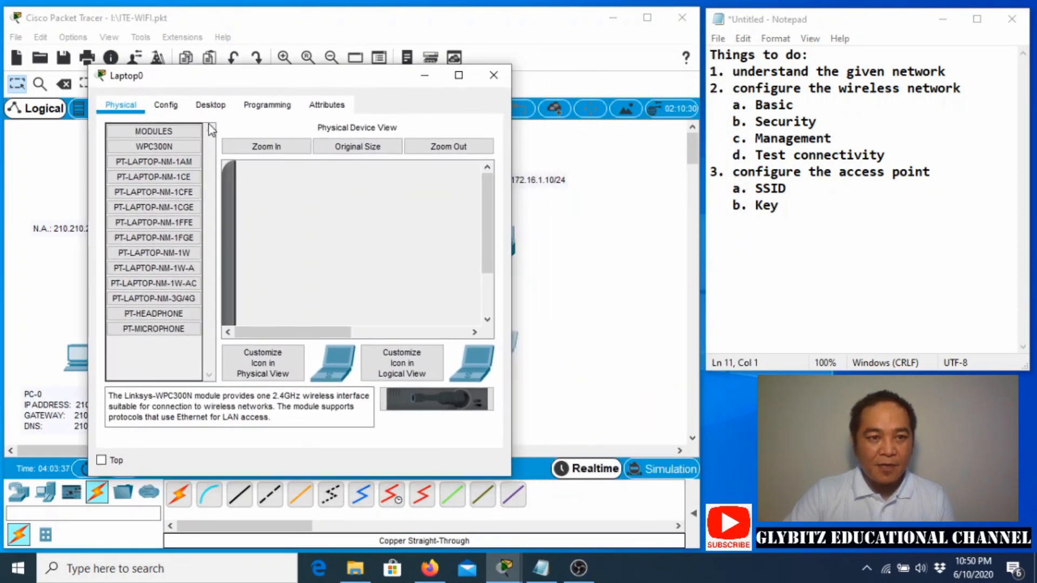
{"action": "left_click", "coordinate": [210, 106]}
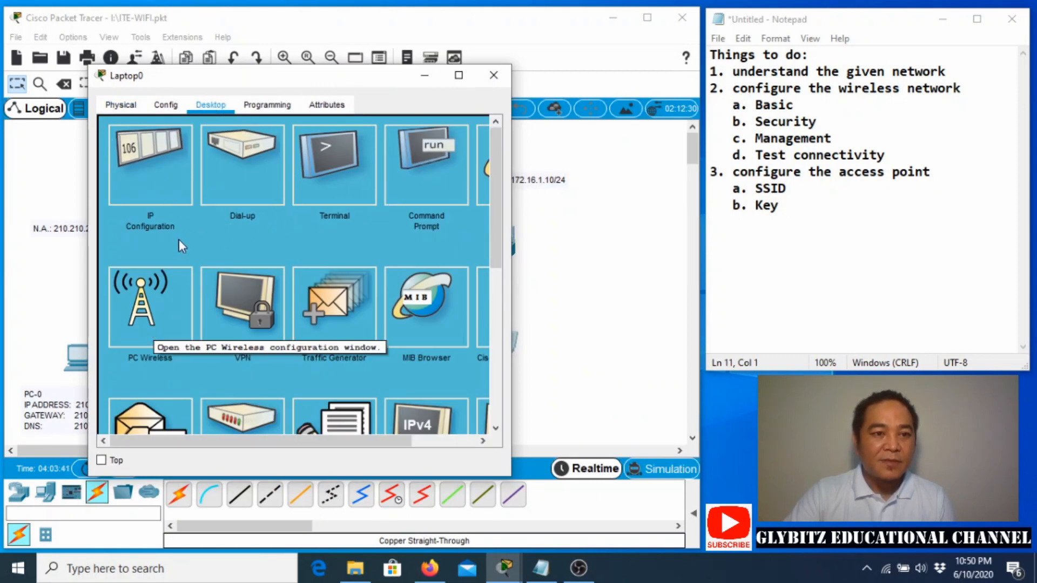
{"action": "left_click", "coordinate": [120, 107]}
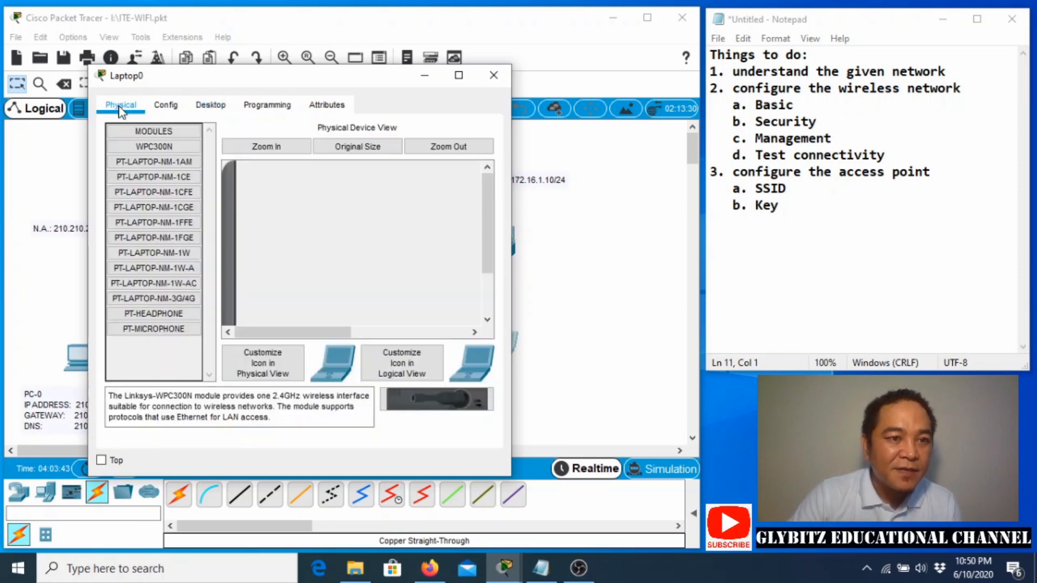
{"action": "scroll", "coordinate": [324, 241], "scroll_direction": "down", "scroll_amount": 3}
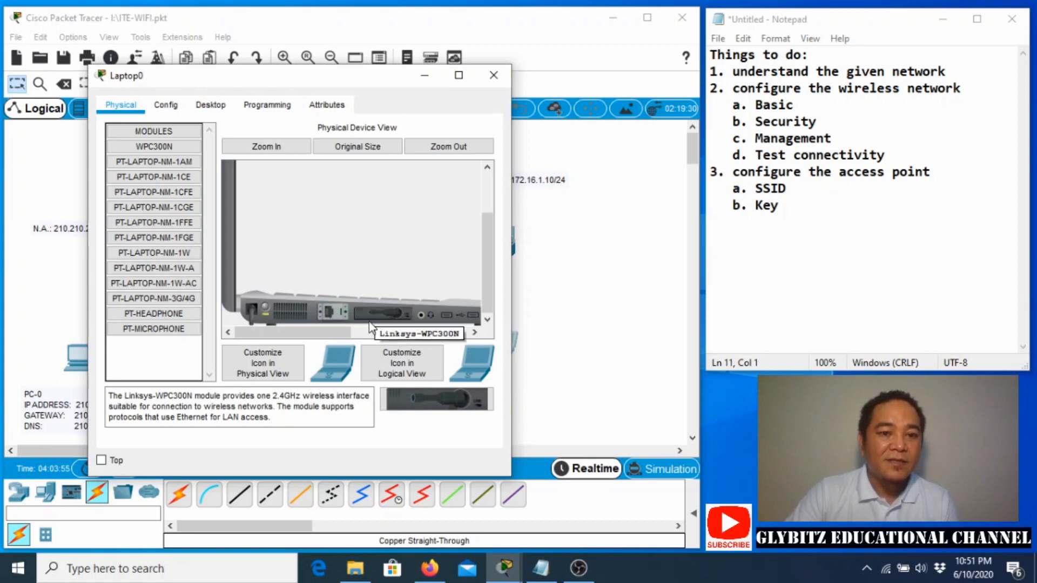
{"action": "left_click", "coordinate": [170, 148]}
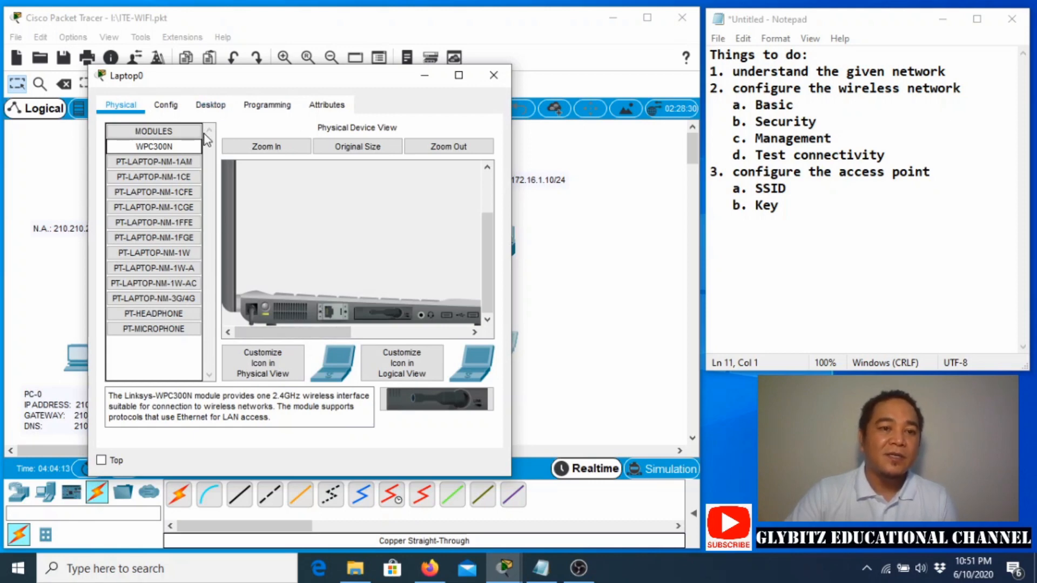
{"action": "left_click", "coordinate": [208, 106]}
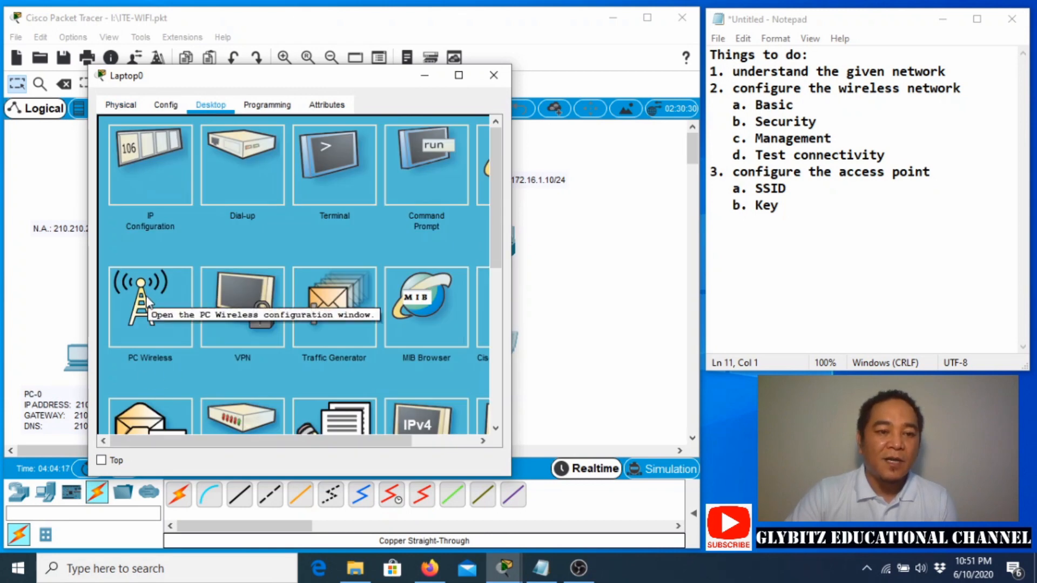
In PC Wireless, select SCT-WIFI from the available networks and start connecting.
{"action": "left_click", "coordinate": [150, 312]}
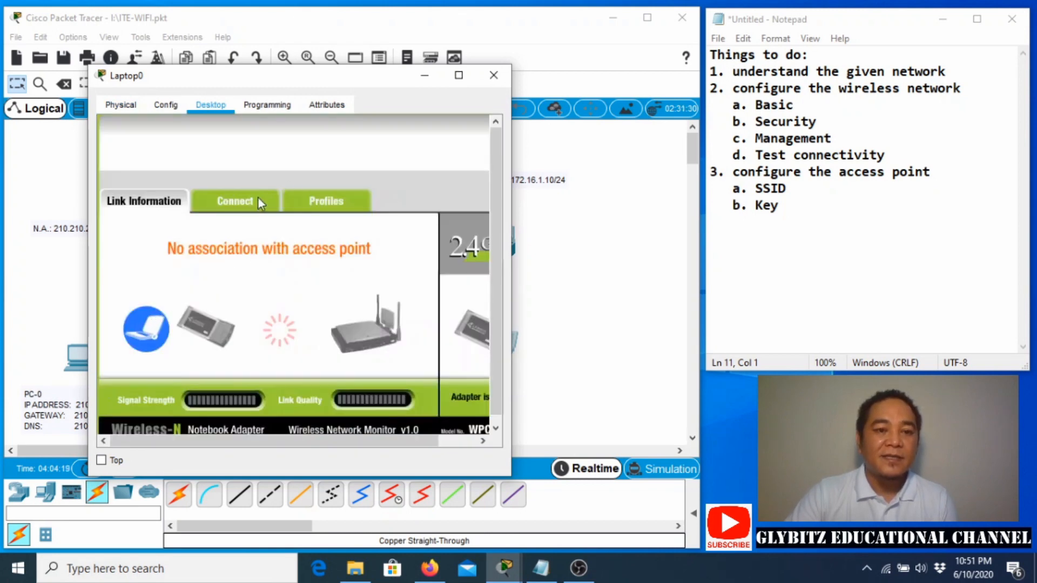
{"action": "left_click", "coordinate": [244, 203]}
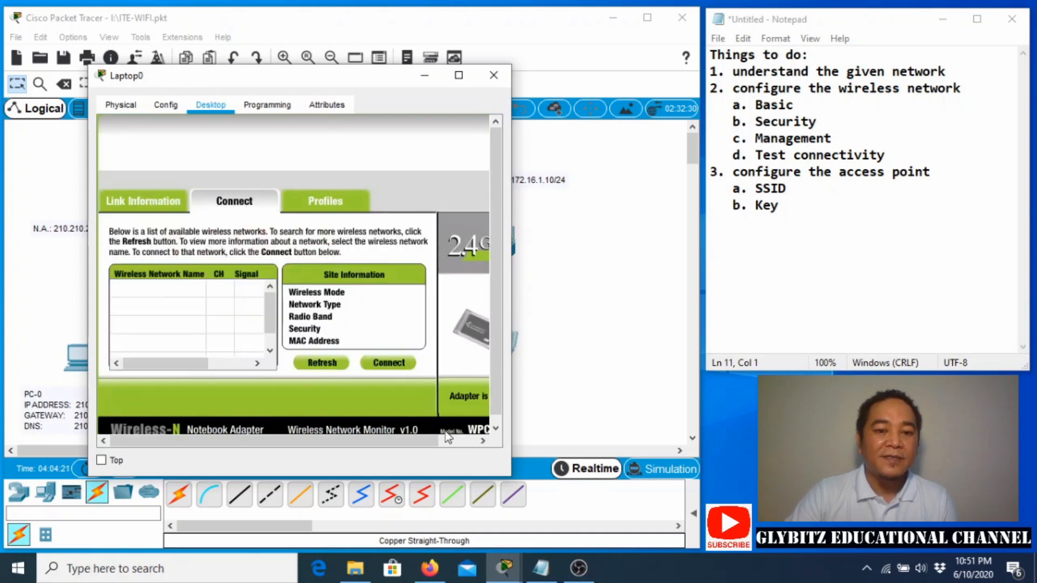
{"action": "left_click_drag", "start_coordinate": [511, 476], "coordinate": [598, 555]}
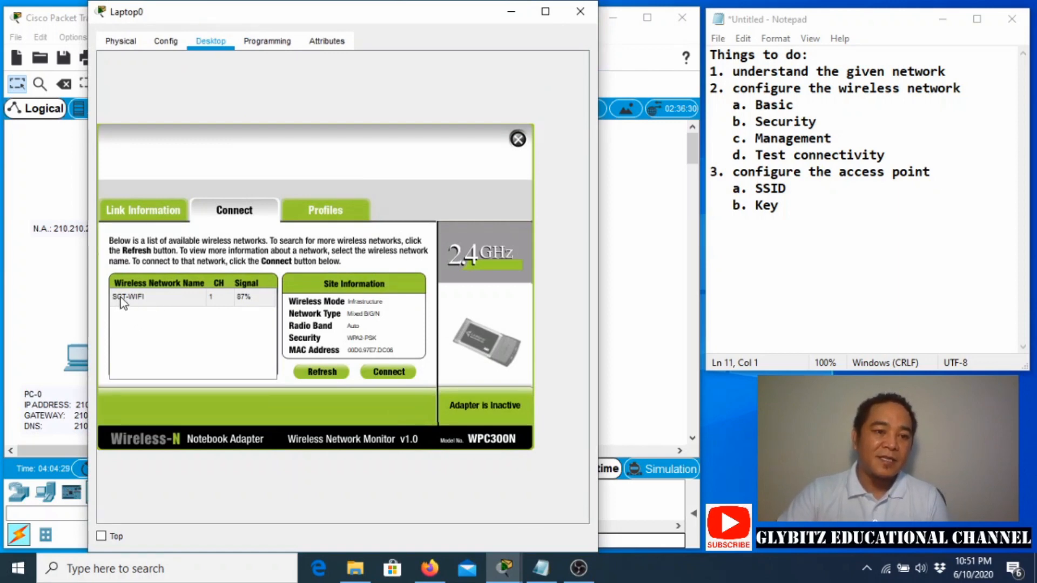
{"action": "left_click", "coordinate": [121, 301]}
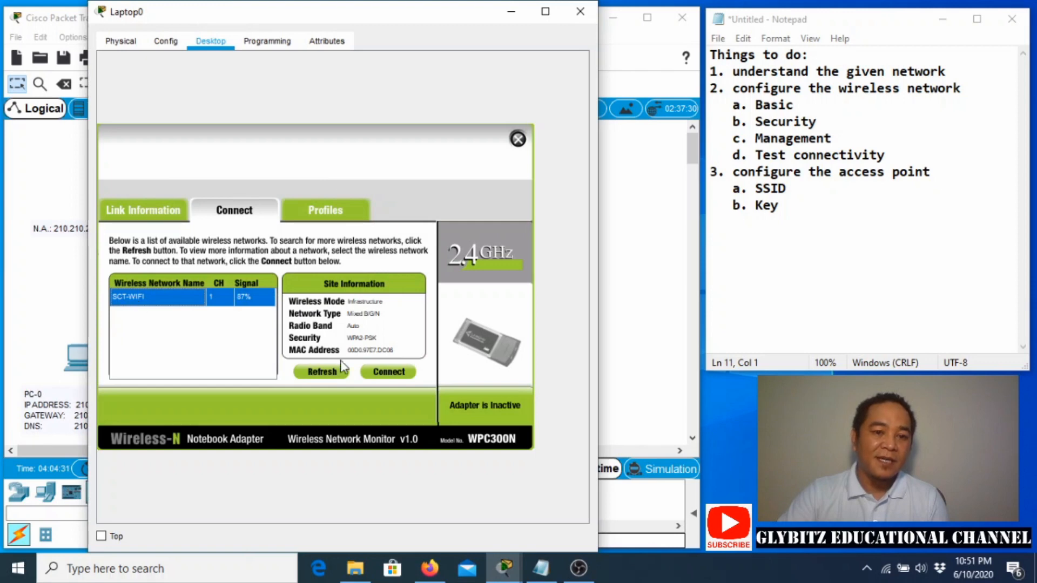
{"action": "left_click", "coordinate": [386, 372]}
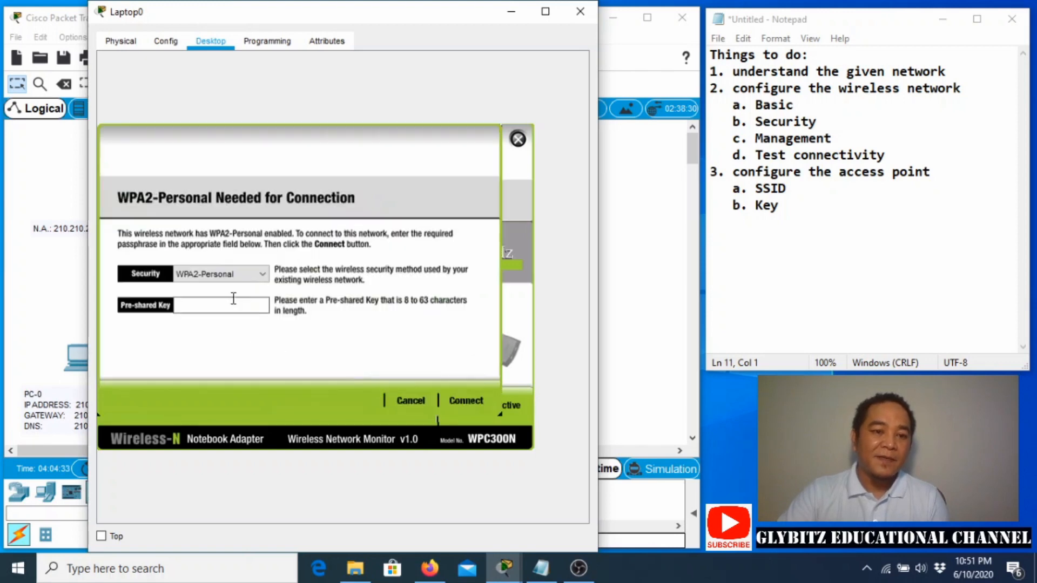
Enter the WPA2-Personal pre-shared key, join SCT-WIFI, and minimize the Laptop0 window.
{"action": "left_click", "coordinate": [227, 275]}
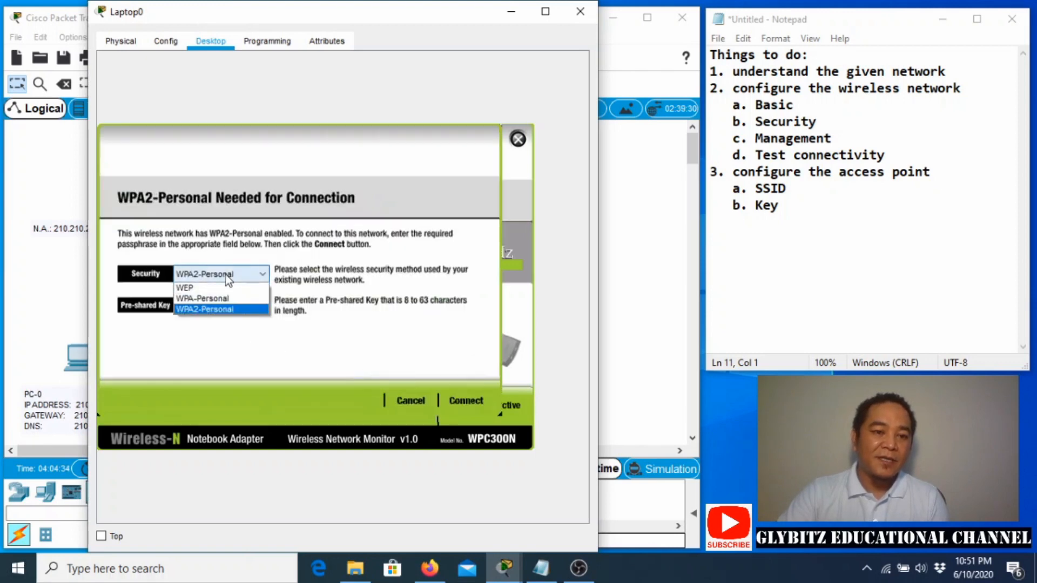
{"action": "left_click", "coordinate": [220, 308]}
{"action": "left_click", "coordinate": [220, 306]}
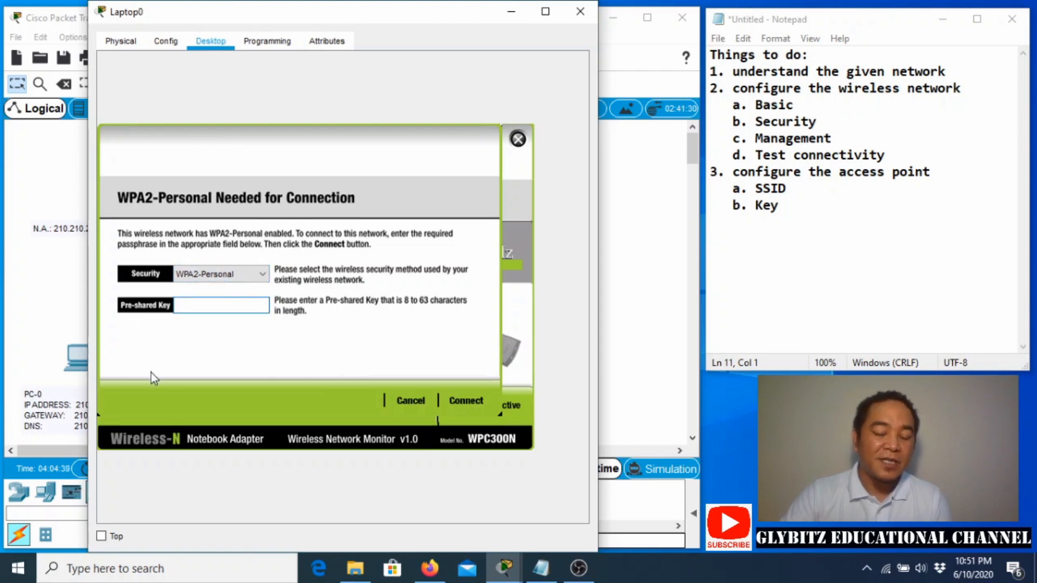
{"action": "type", "text": "012"}
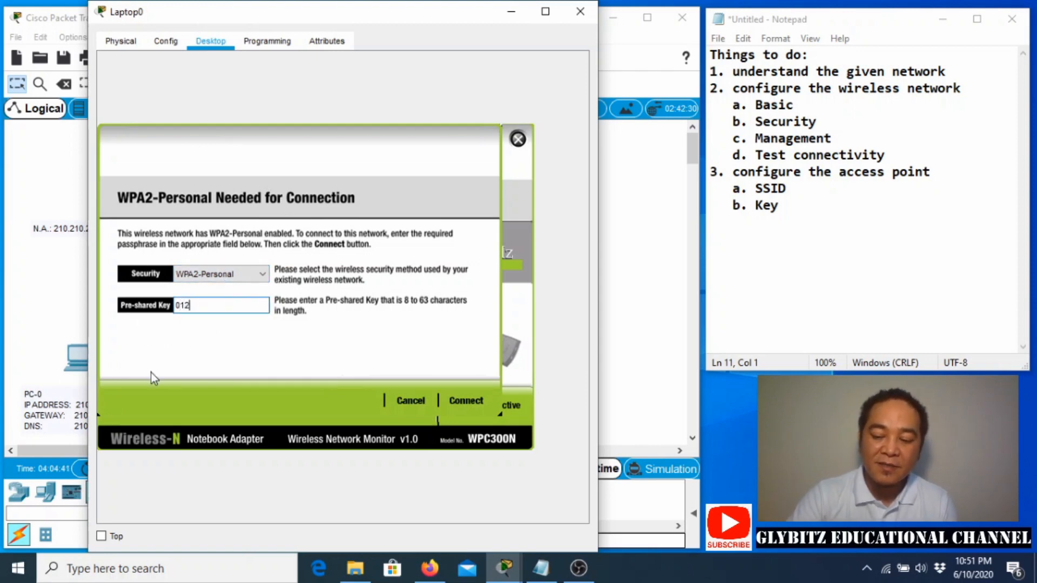
{"action": "type", "text": "3456789"}
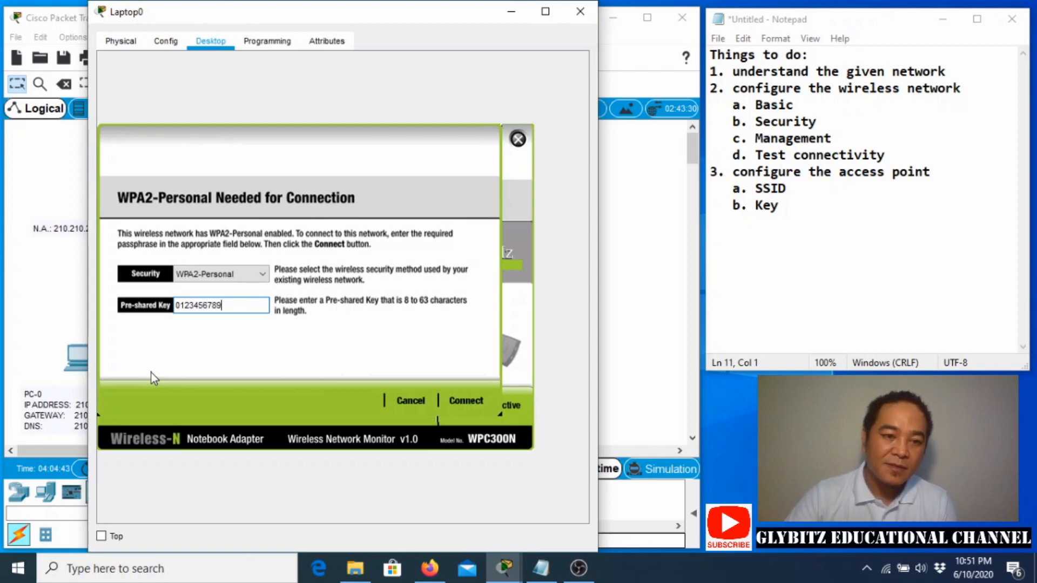
{"action": "left_click", "coordinate": [458, 401]}
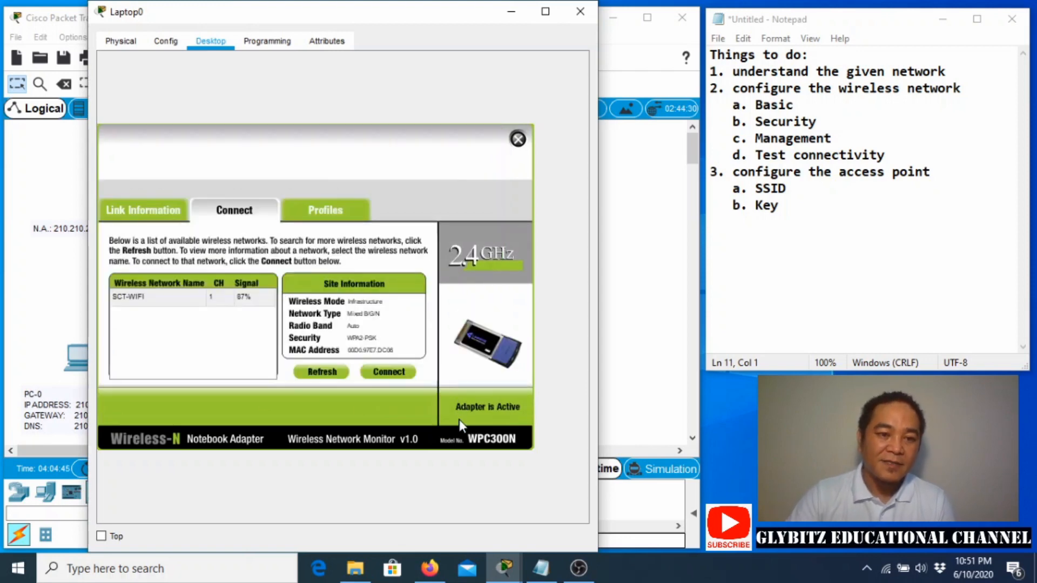
{"action": "left_click_drag", "start_coordinate": [305, 19], "coordinate": [377, 114]}
{"action": "left_click", "coordinate": [488, 104]}
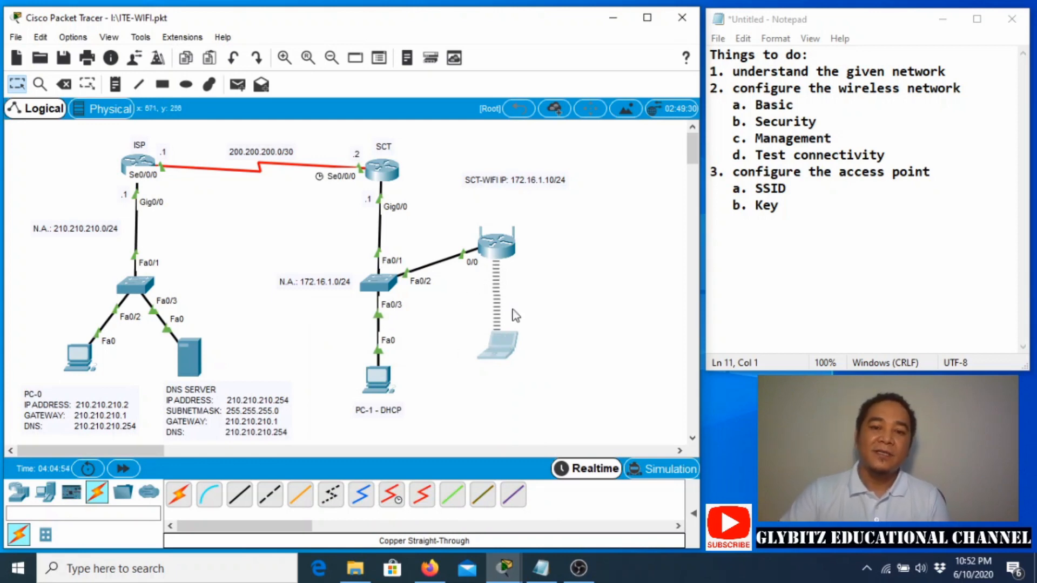
Reopen Laptop0, close the PC Wireless utility, and return to the Desktop icons.
{"action": "left_click", "coordinate": [497, 346]}
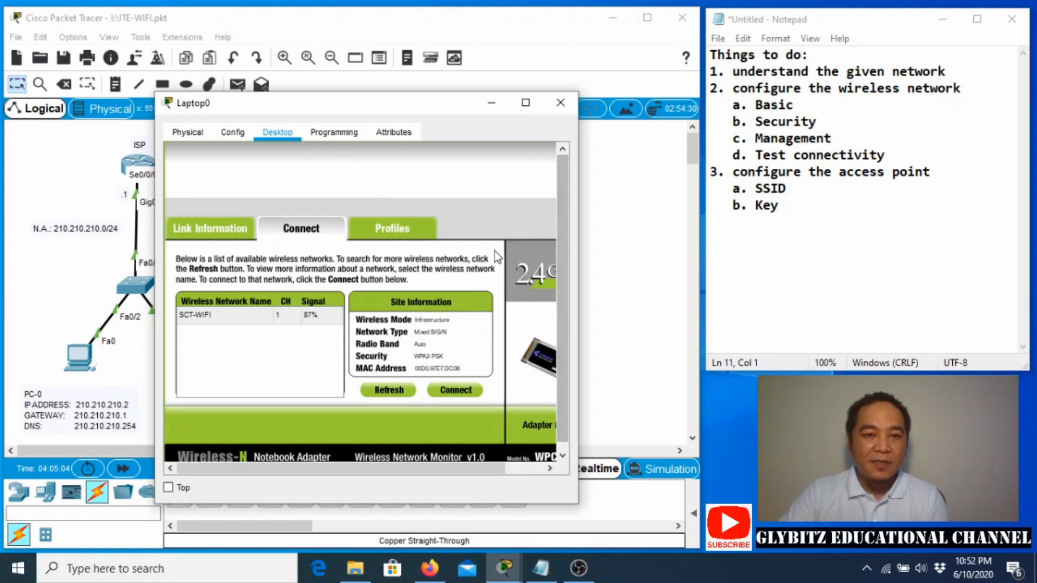
{"action": "left_click", "coordinate": [526, 102]}
{"action": "left_click", "coordinate": [984, 7]}
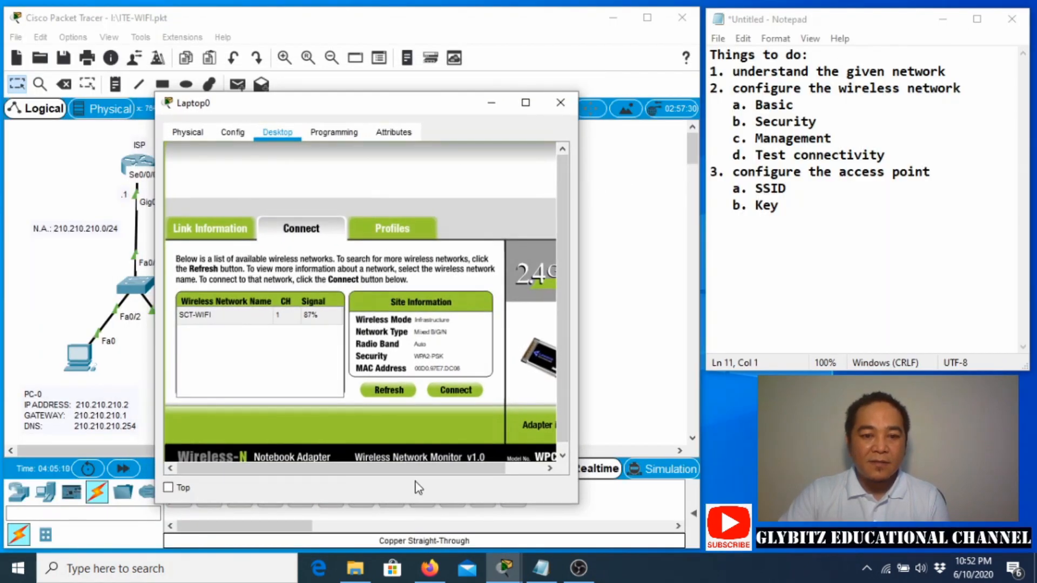
{"action": "left_click_drag", "start_coordinate": [486, 468], "coordinate": [522, 468]}
{"action": "left_click", "coordinate": [539, 156]}
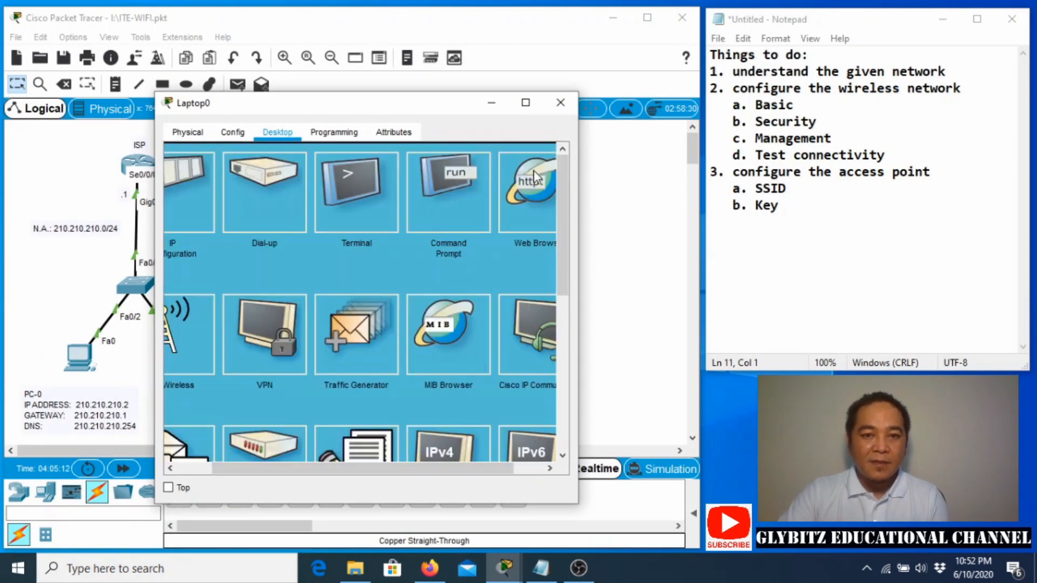
{"action": "left_click_drag", "start_coordinate": [276, 469], "coordinate": [243, 468]}
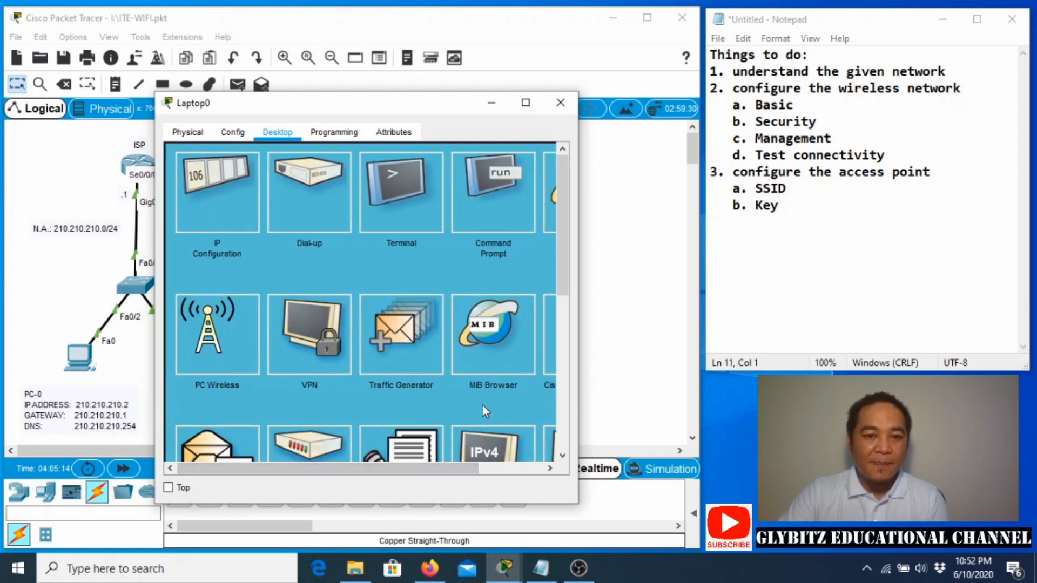
{"action": "left_click", "coordinate": [494, 189]}
{"action": "left_click_drag", "start_coordinate": [343, 109], "coordinate": [309, 97]}
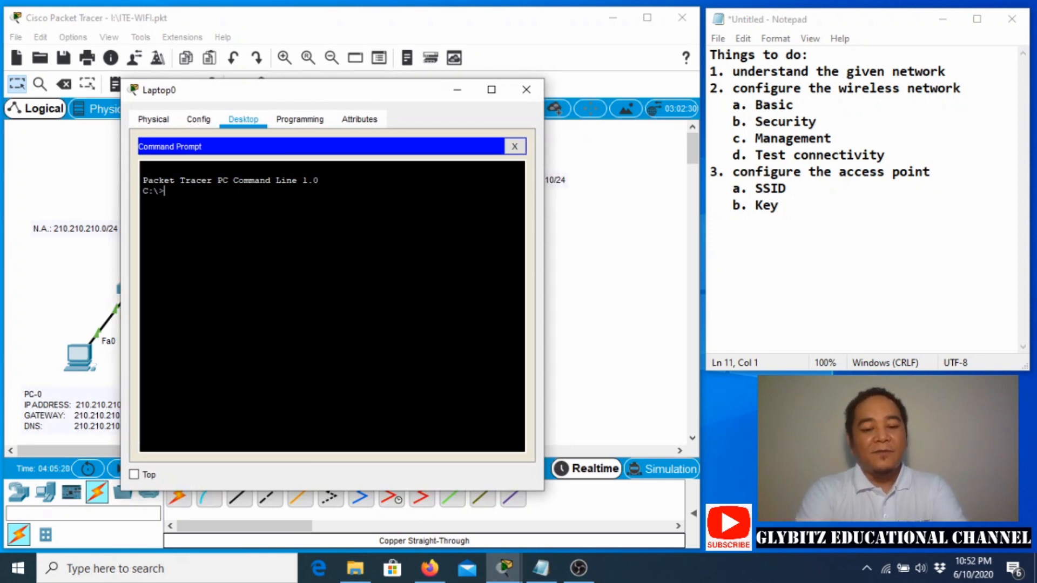
{"action": "type", "text": "ip"}
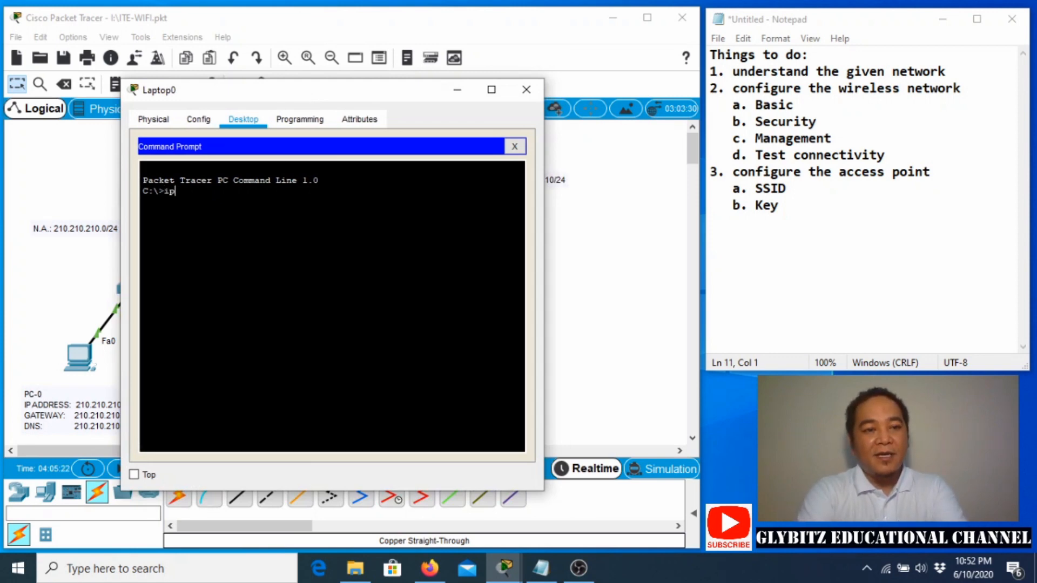
{"action": "type", "text": "conf"}
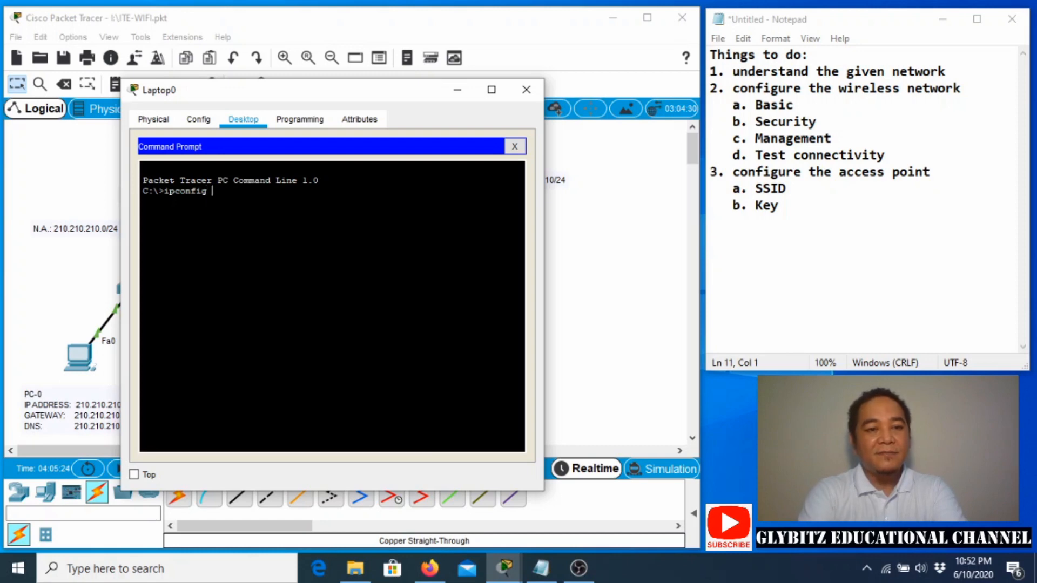
{"action": "type", "text": "ig"}
{"action": "key", "text": "Return"}
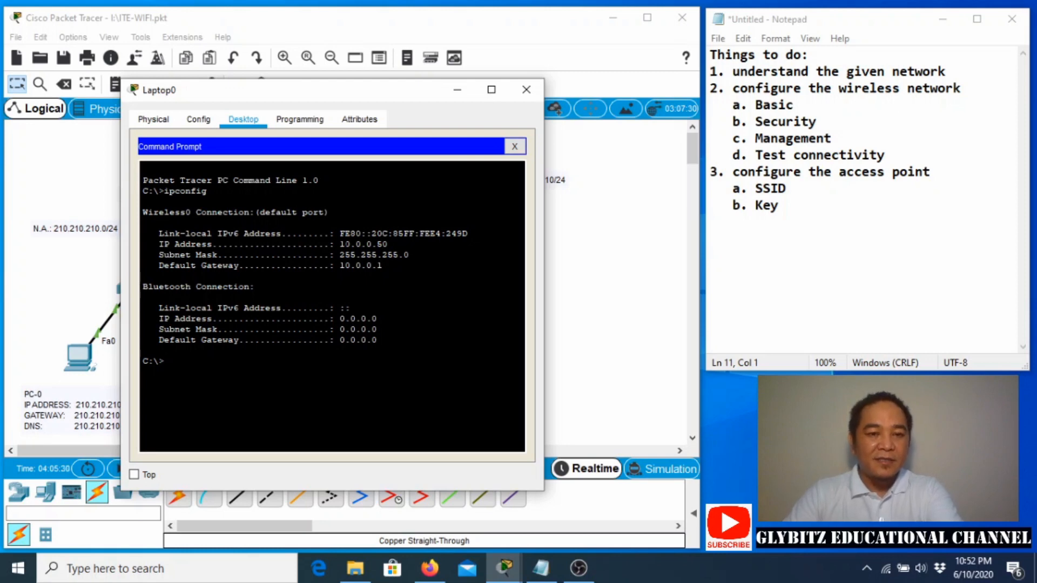
{"action": "left_click_drag", "start_coordinate": [339, 244], "coordinate": [385, 244]}
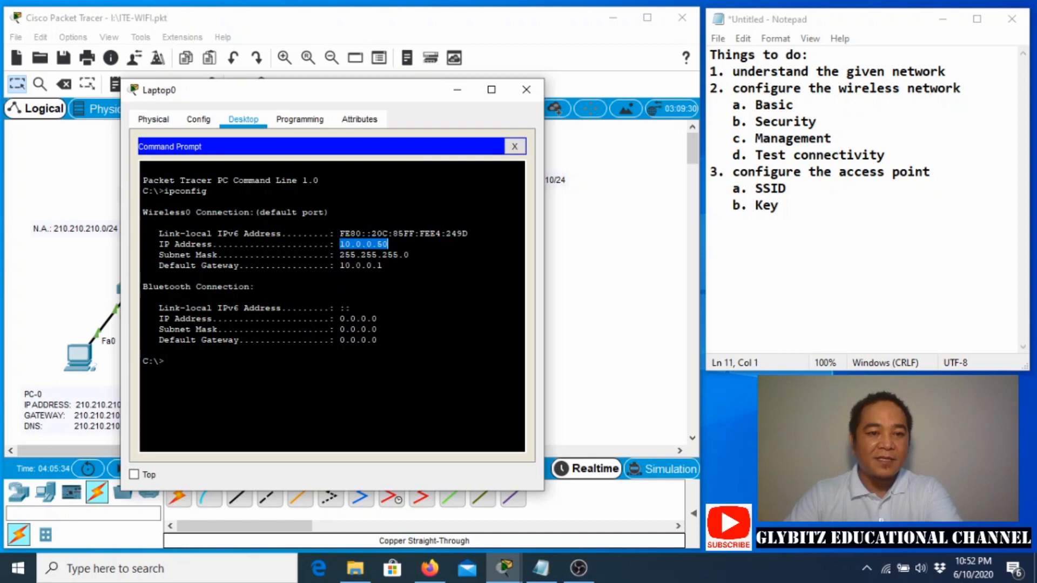
{"action": "left_click_drag", "start_coordinate": [339, 265], "coordinate": [381, 265]}
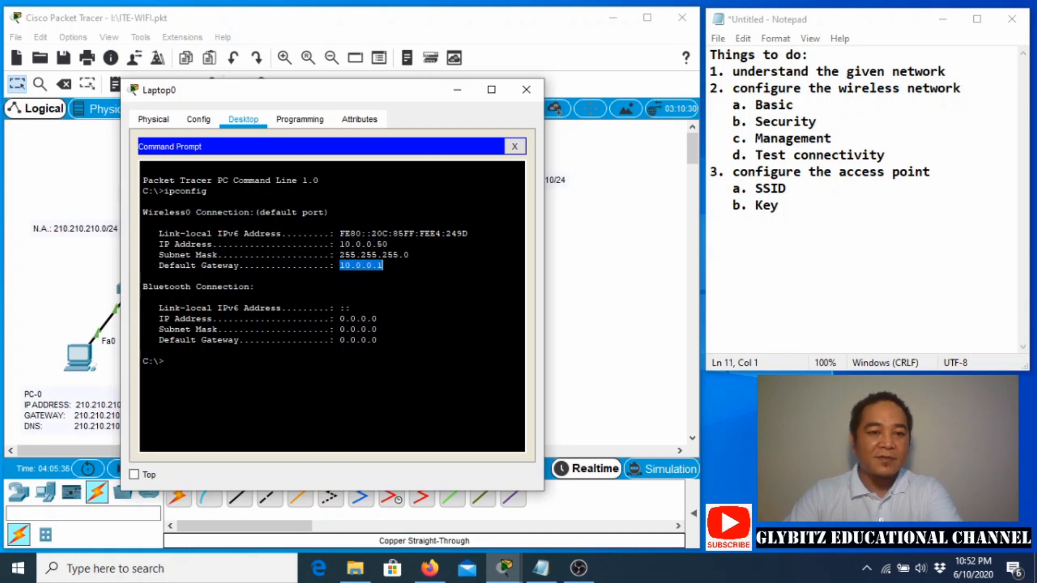
{"action": "left_click", "coordinate": [382, 265]}
{"action": "type", "text": "ip"}
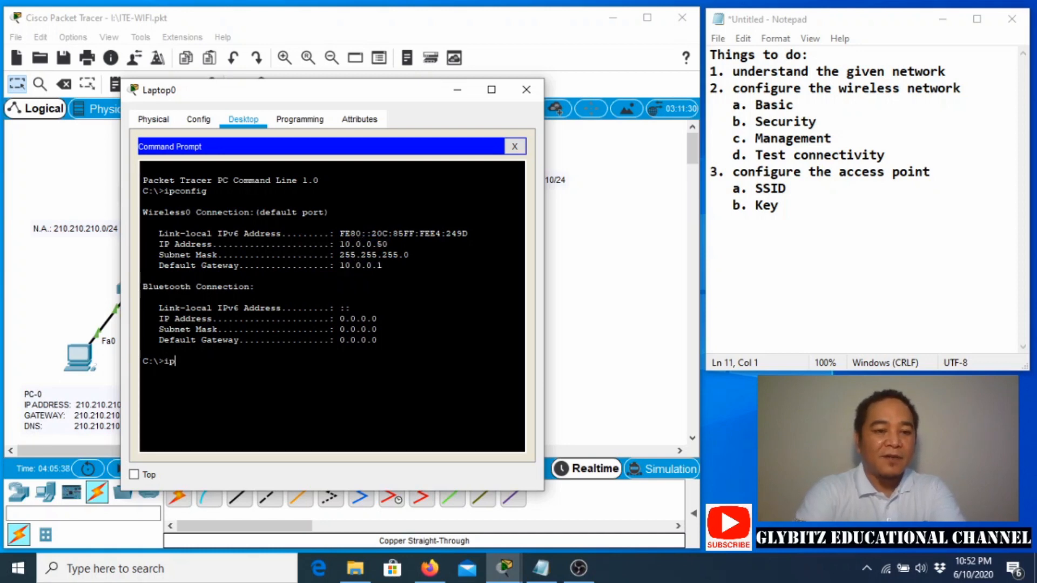
{"action": "type", "text": "config /"}
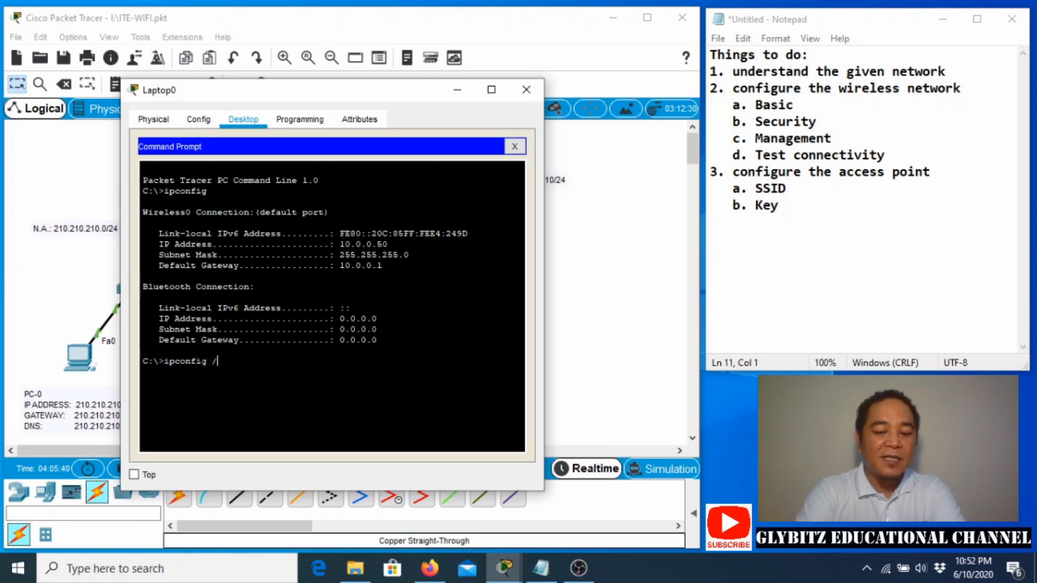
{"action": "type", "text": "all"}
{"action": "key", "text": "Return"}
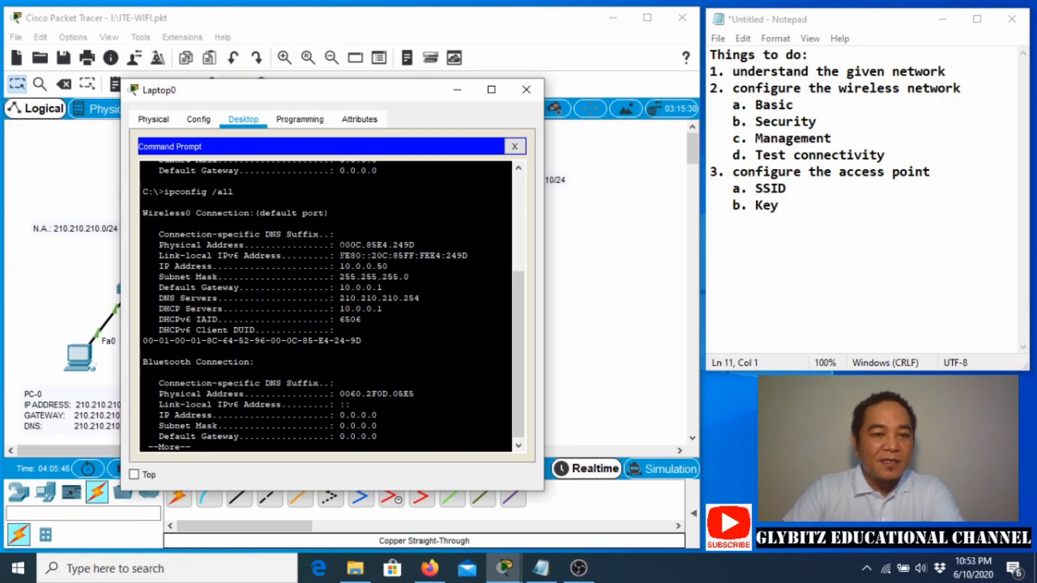
{"action": "left_click_drag", "start_coordinate": [339, 245], "coordinate": [414, 245]}
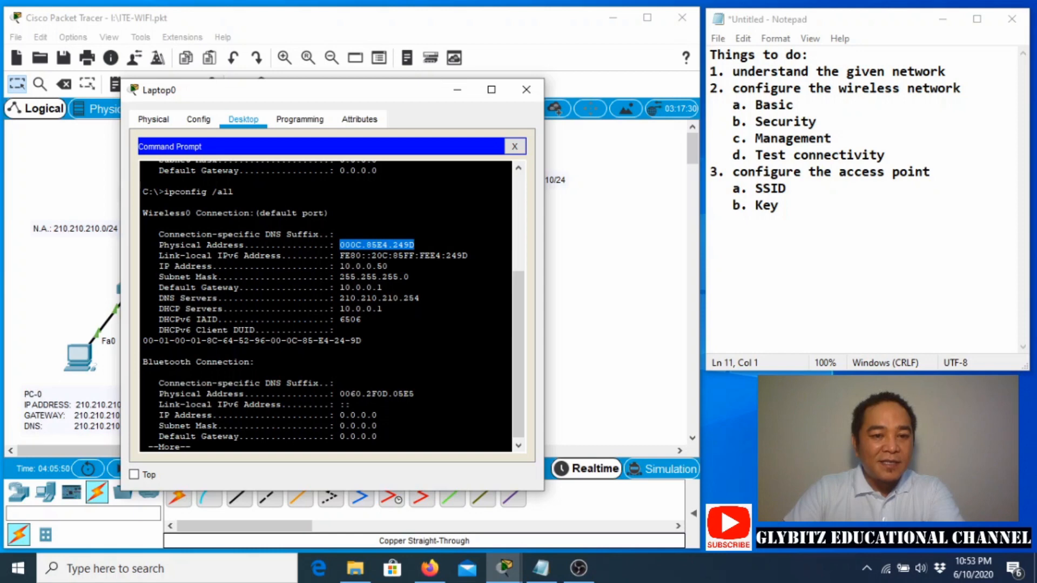
{"action": "left_click_drag", "start_coordinate": [339, 298], "coordinate": [419, 298]}
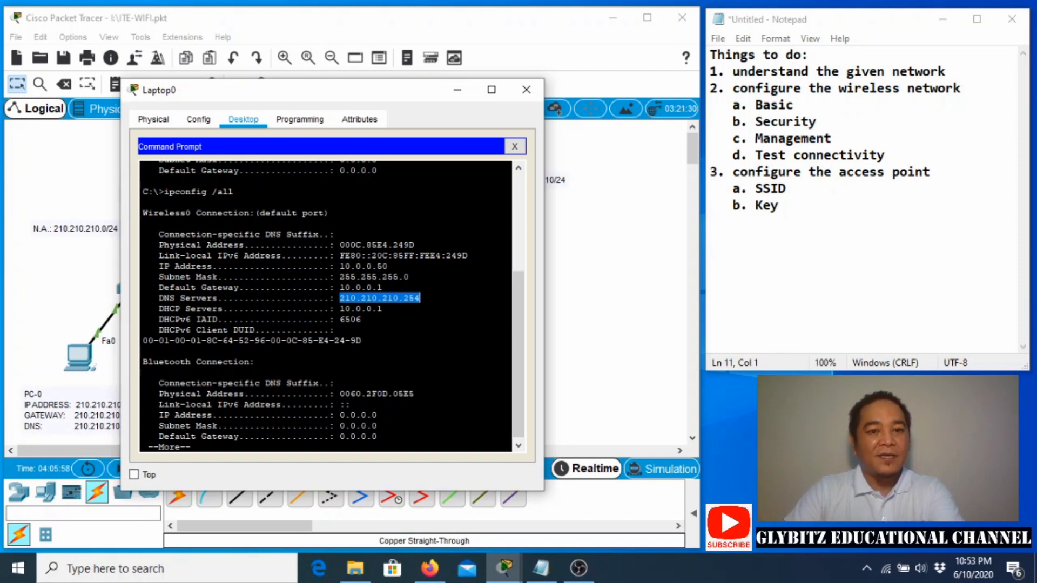
{"action": "left_click", "coordinate": [512, 147]}
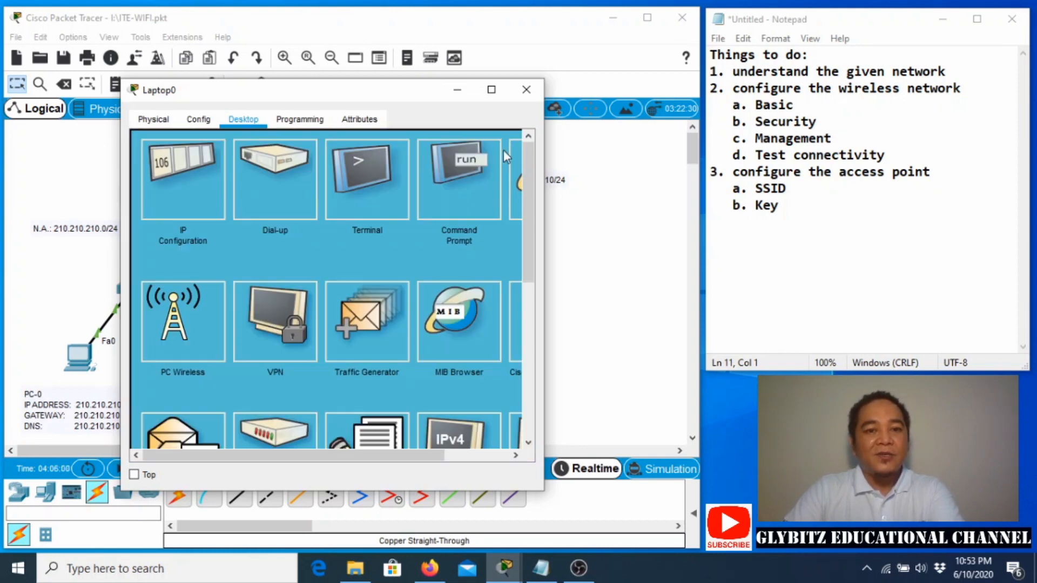
{"action": "left_click_drag", "start_coordinate": [359, 454], "coordinate": [426, 414]}
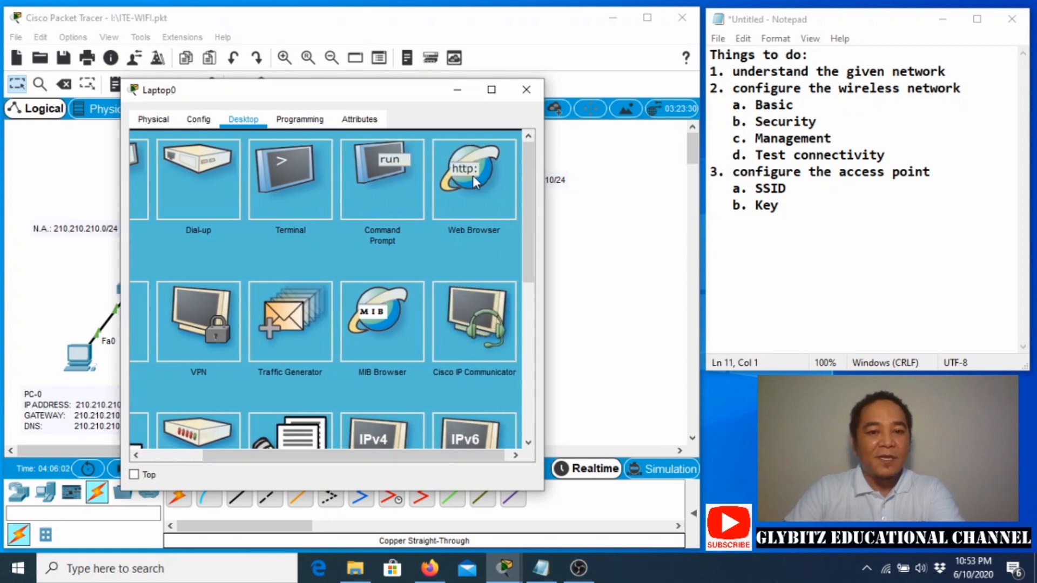
{"action": "left_click", "coordinate": [450, 203]}
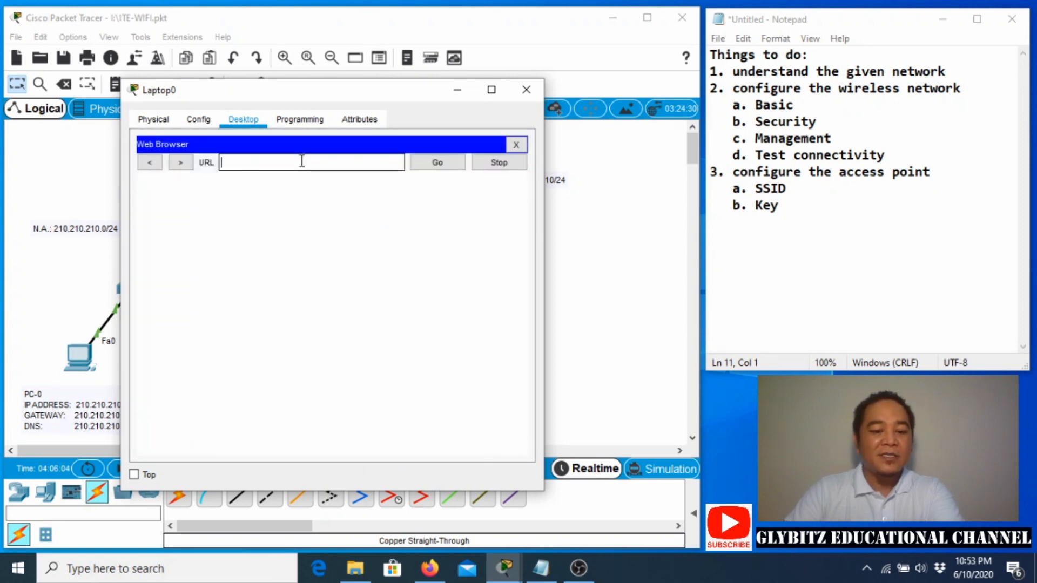
{"action": "type", "text": "nnr"}
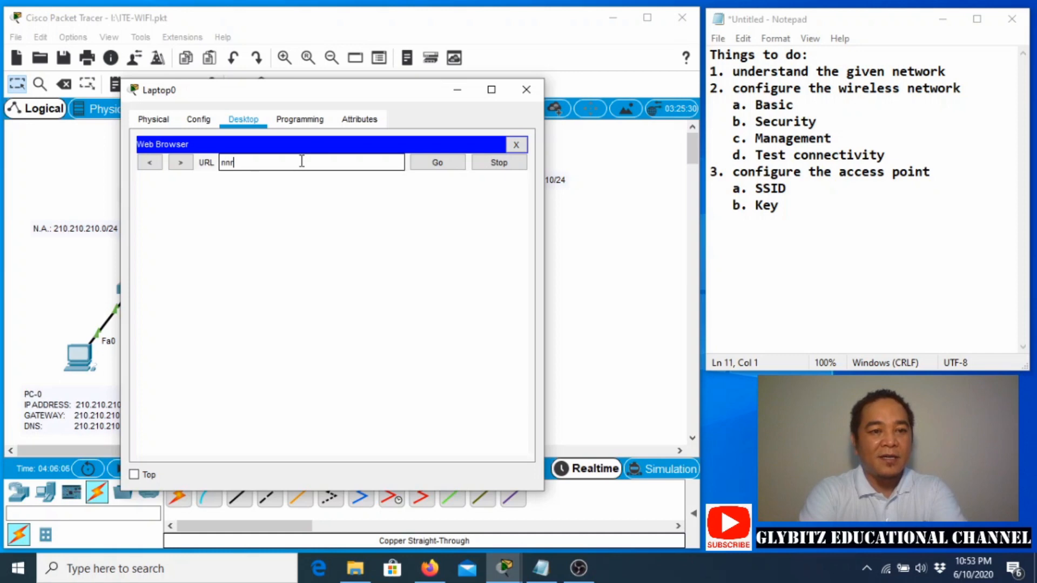
{"action": "type", "text": "tt-i"}
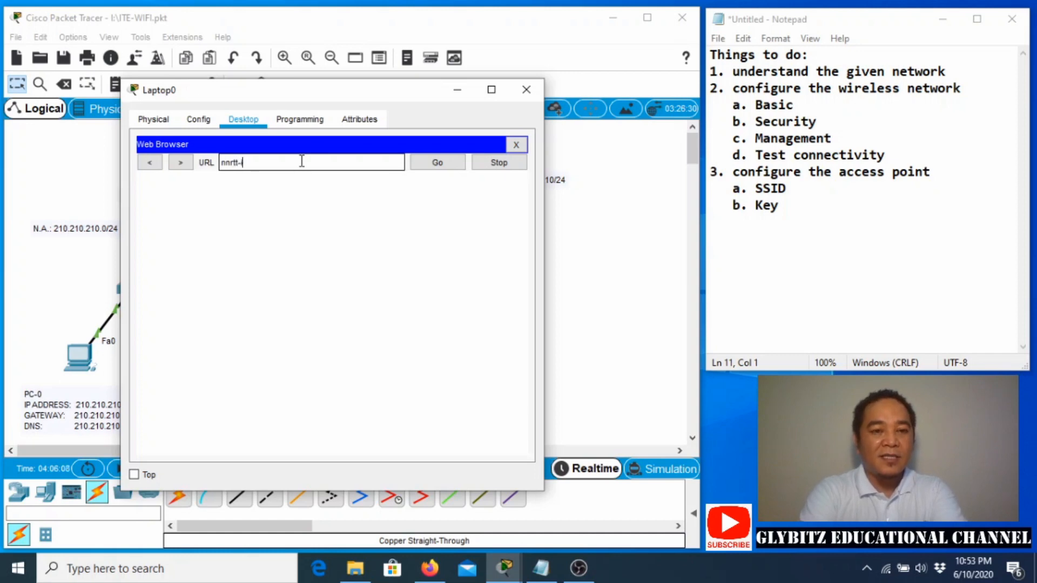
{"action": "type", "text": "te.edu.o"}
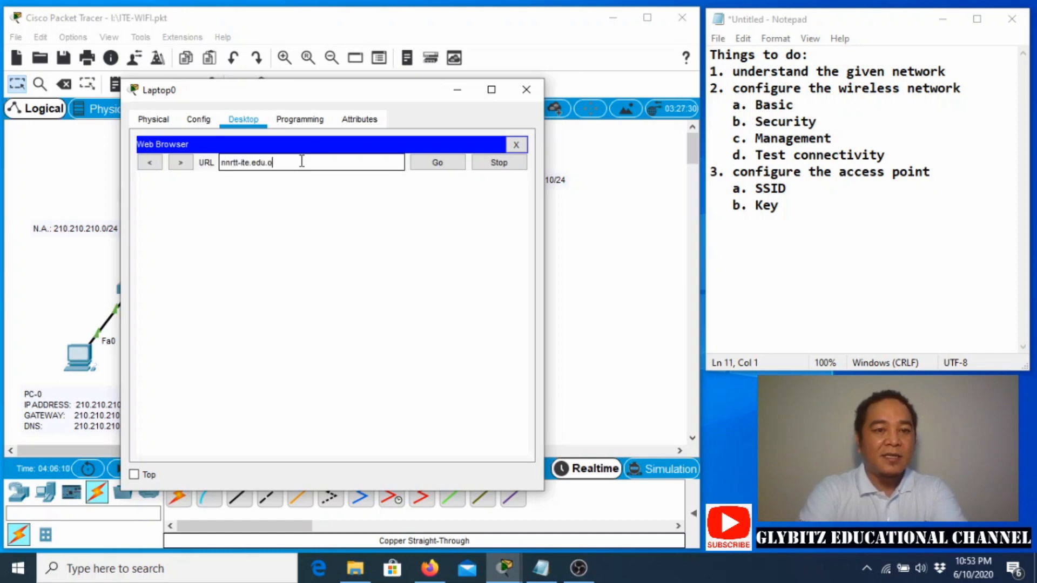
{"action": "type", "text": "m"}
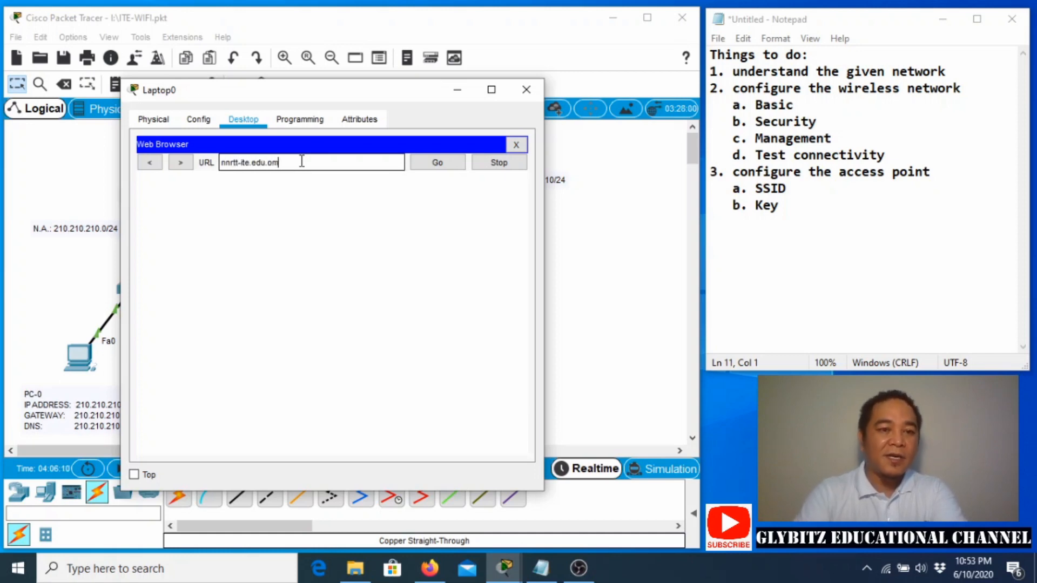
{"action": "left_click", "coordinate": [424, 162]}
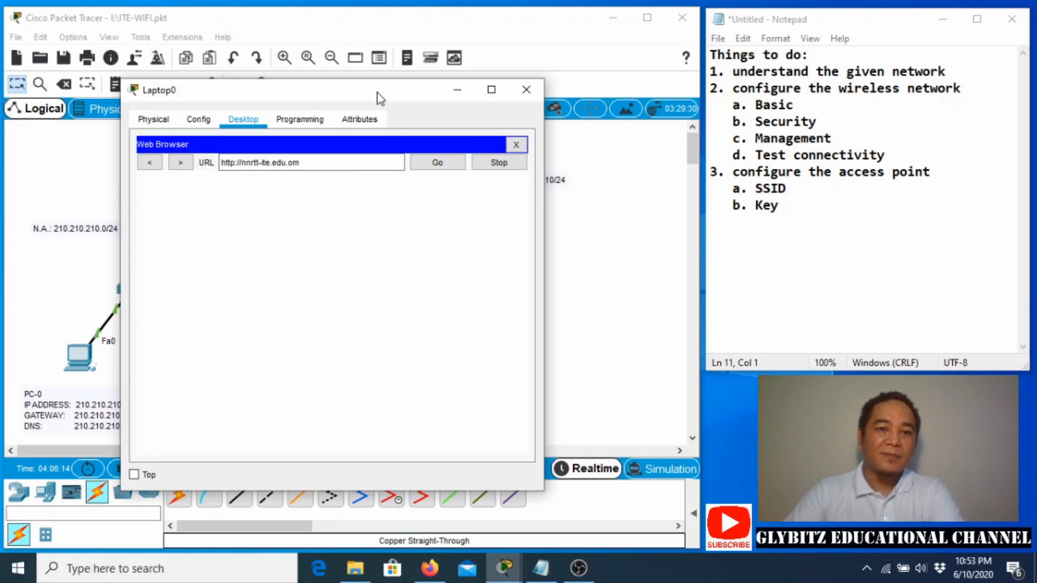
{"action": "left_click_drag", "start_coordinate": [376, 93], "coordinate": [479, 56]}
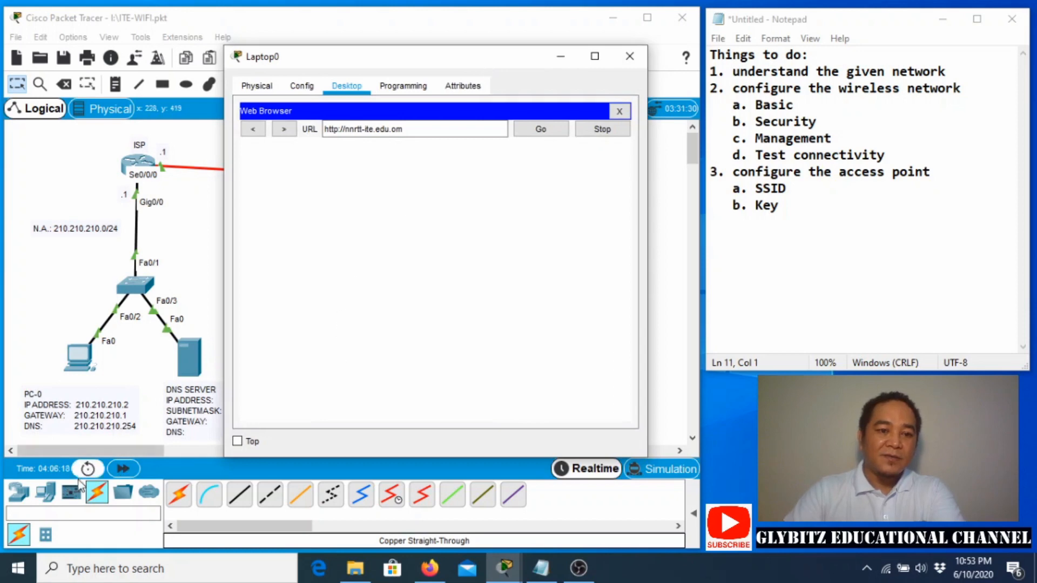
{"action": "left_click", "coordinate": [126, 469]}
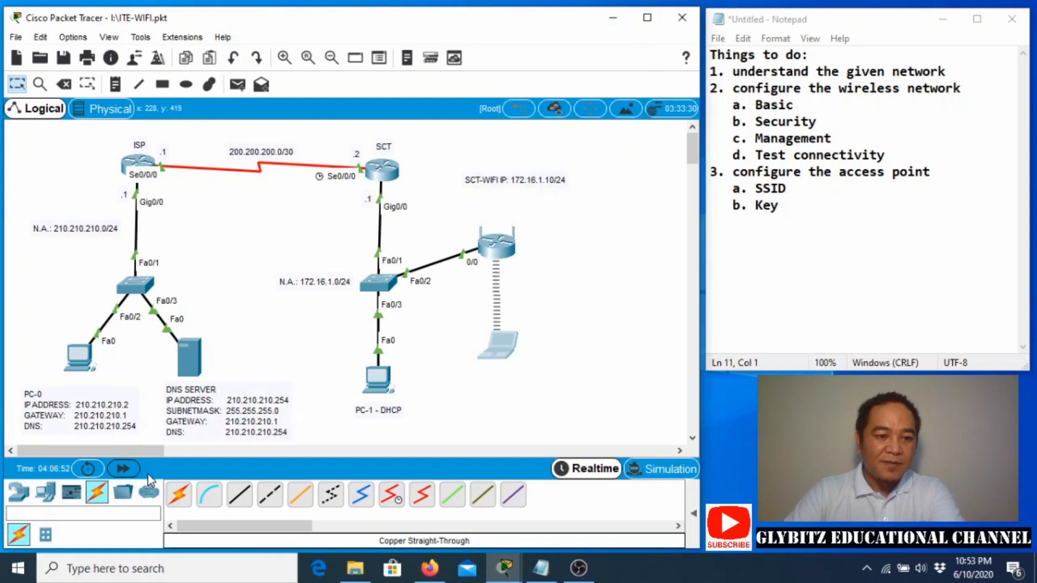
{"action": "left_click", "coordinate": [508, 351]}
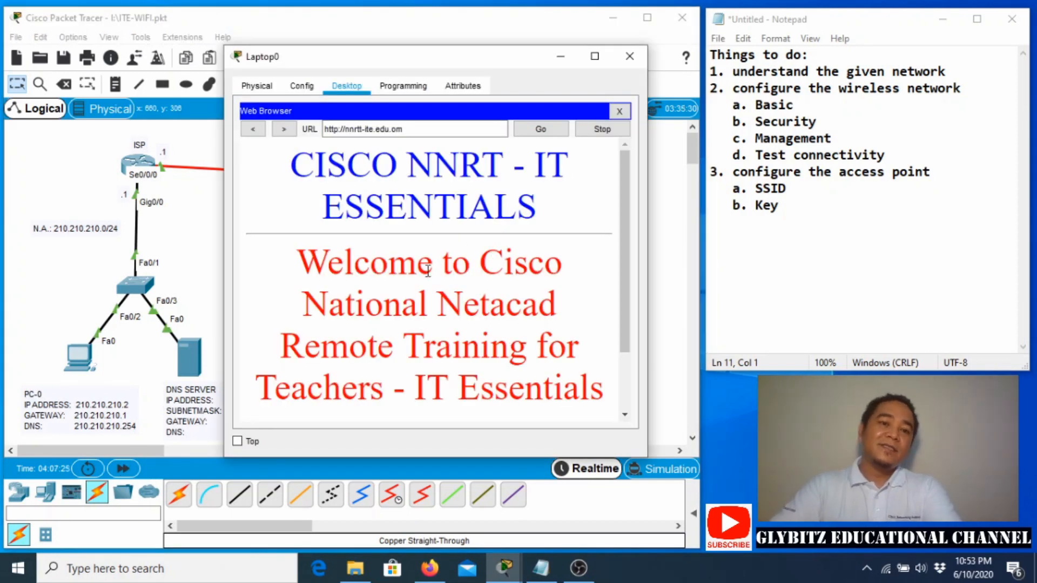
{"action": "left_click_drag", "start_coordinate": [467, 61], "coordinate": [301, 78]}
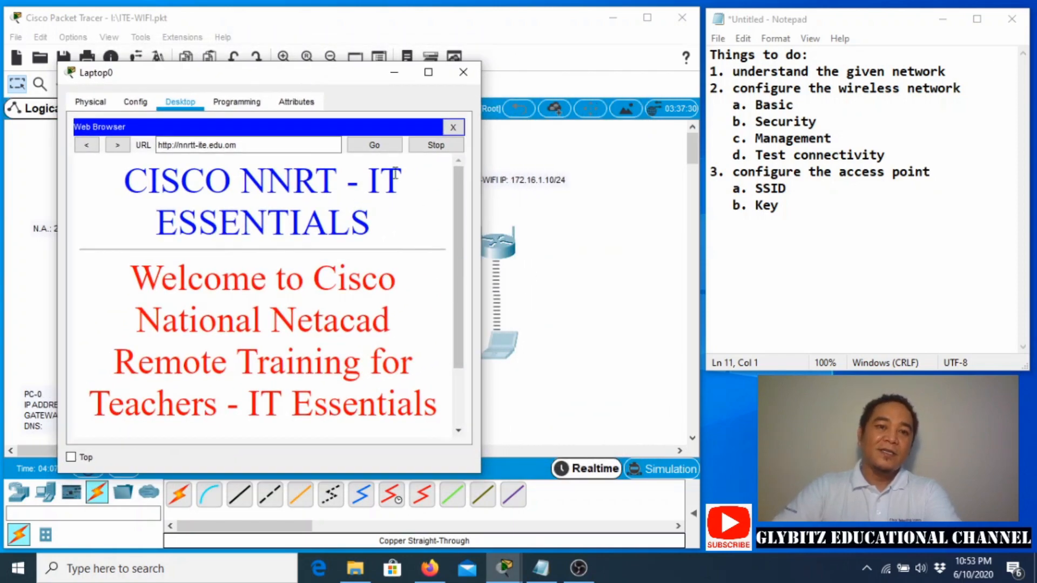
{"action": "left_click_drag", "start_coordinate": [278, 74], "coordinate": [475, 65]}
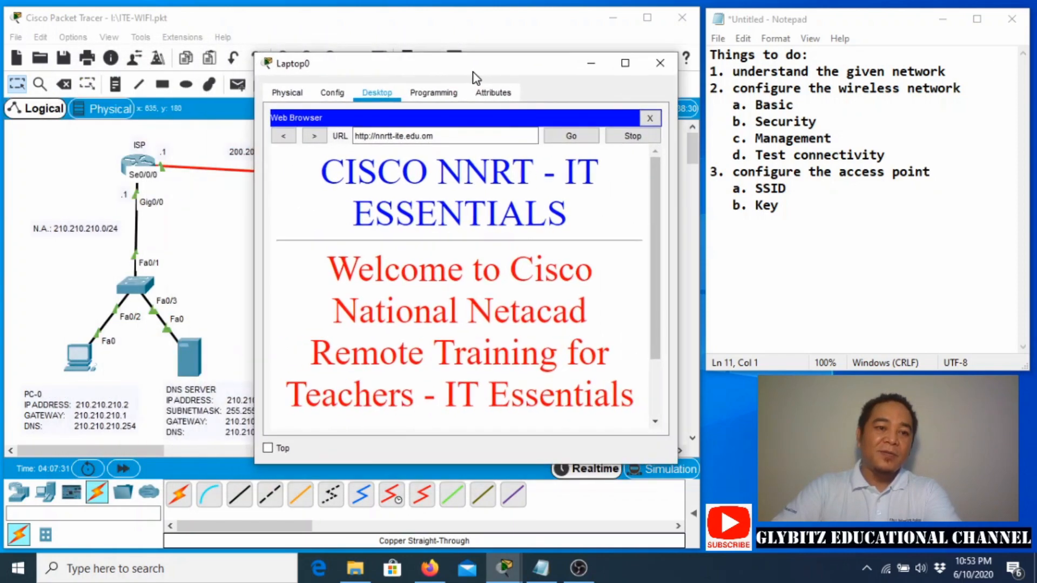
{"action": "left_click_drag", "start_coordinate": [409, 70], "coordinate": [349, 81]}
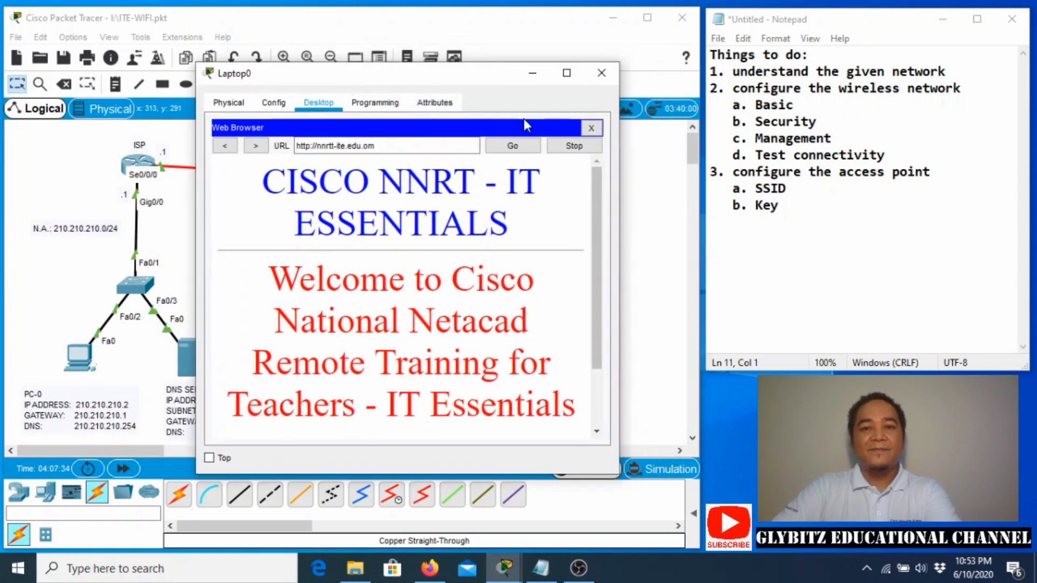
Close Laptop0's window to return to the ITE-WIFI topology view.
{"action": "left_click", "coordinate": [601, 75]}
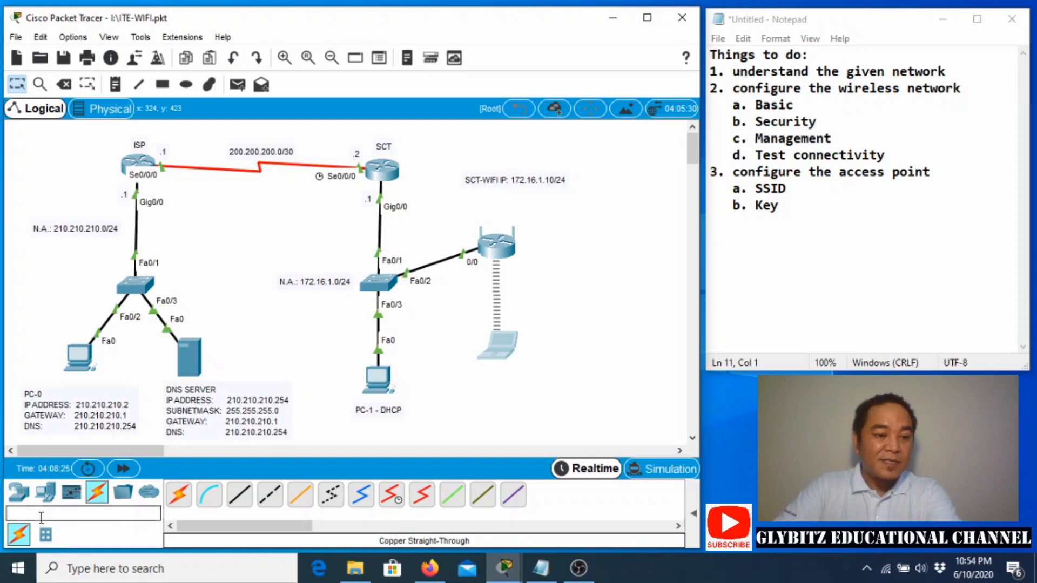
Place an AP-PT access point from Wireless Devices beside Wireless Router3.
{"action": "left_click", "coordinate": [21, 495]}
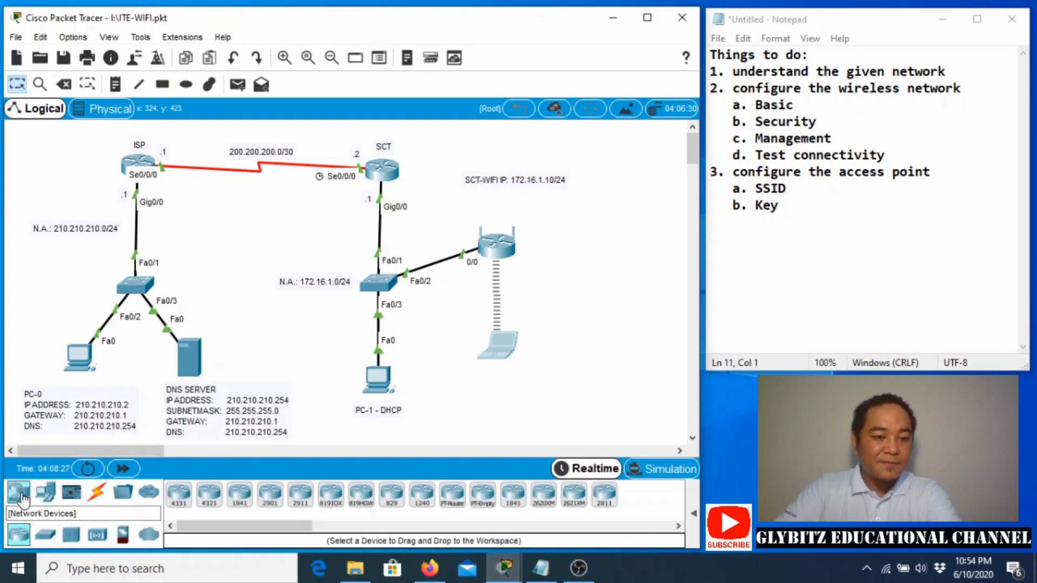
{"action": "left_click", "coordinate": [99, 537]}
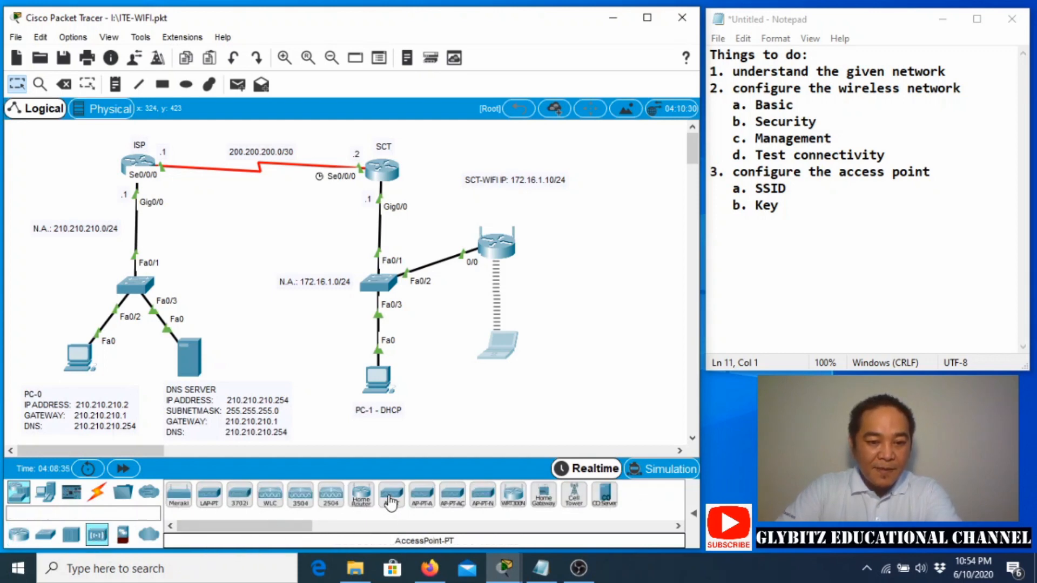
{"action": "left_click_drag", "start_coordinate": [391, 496], "coordinate": [578, 241]}
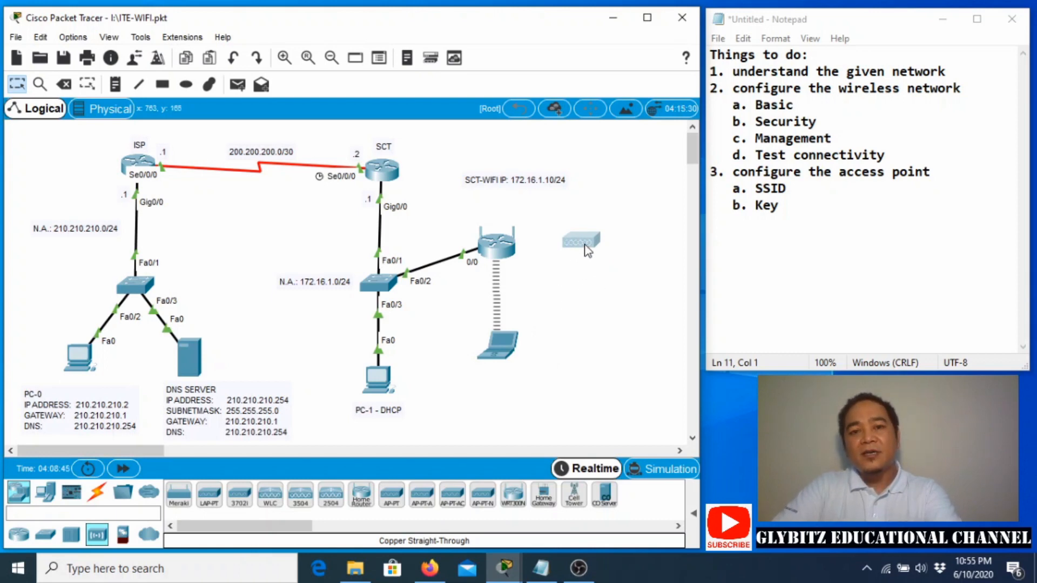
{"action": "mouse_move", "coordinate": [583, 247]}
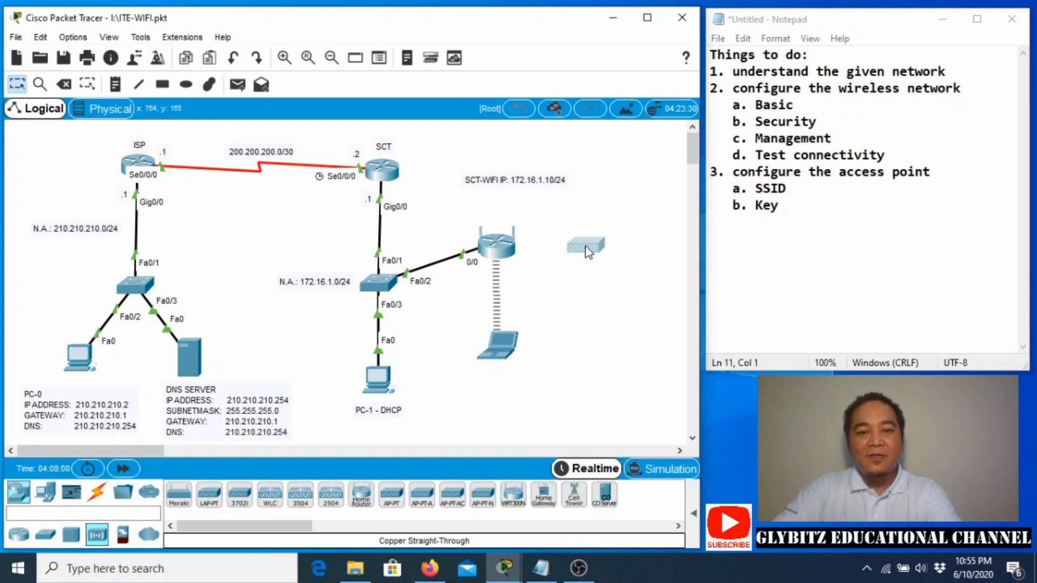
{"action": "left_click_drag", "start_coordinate": [589, 252], "coordinate": [587, 247]}
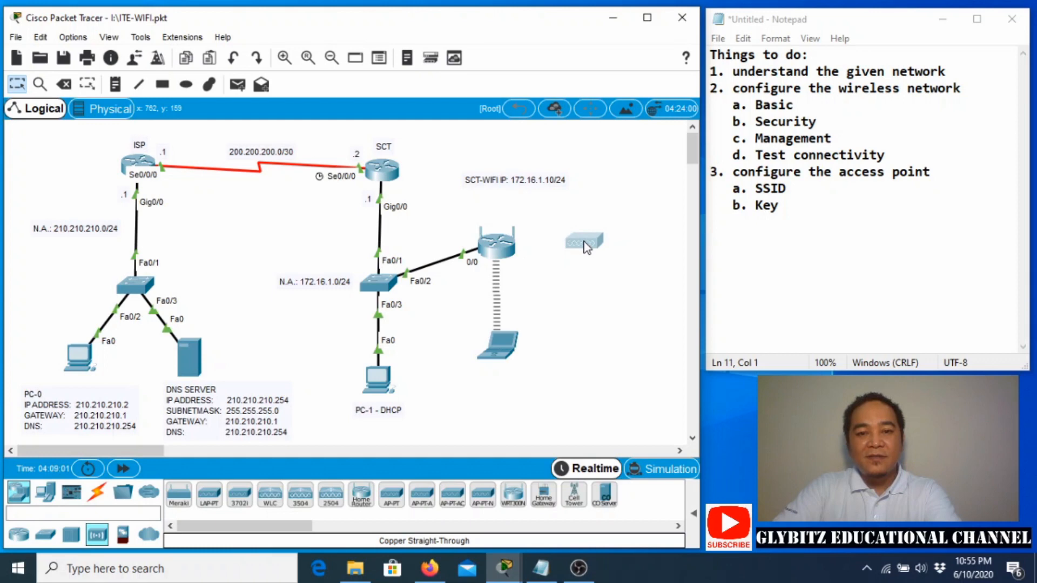
Cable the access point's Port1 to the router's Ethernet 1 with copper straight-through and fast-forward time.
{"action": "left_click", "coordinate": [97, 492]}
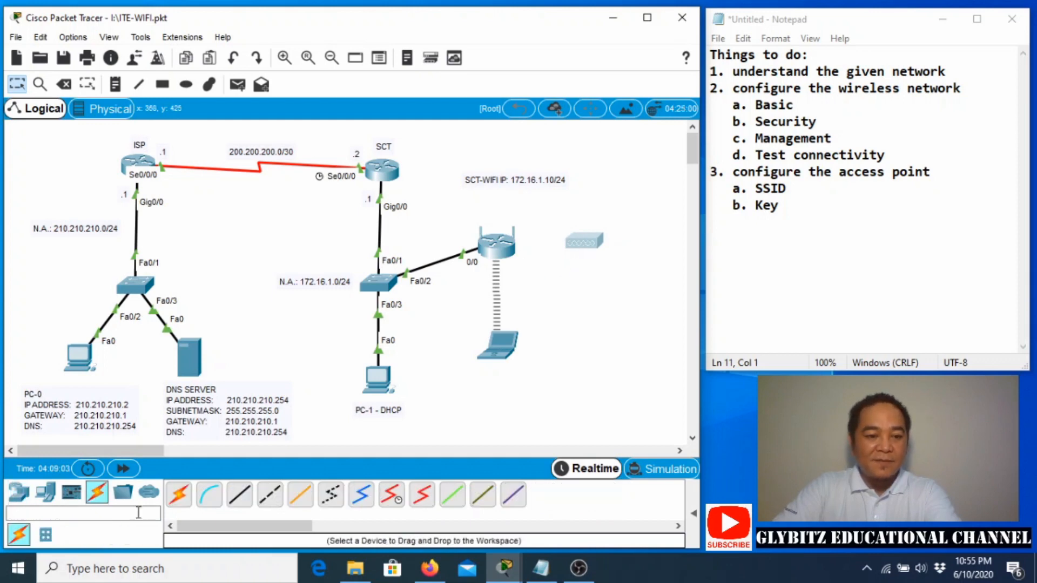
{"action": "left_click", "coordinate": [239, 495]}
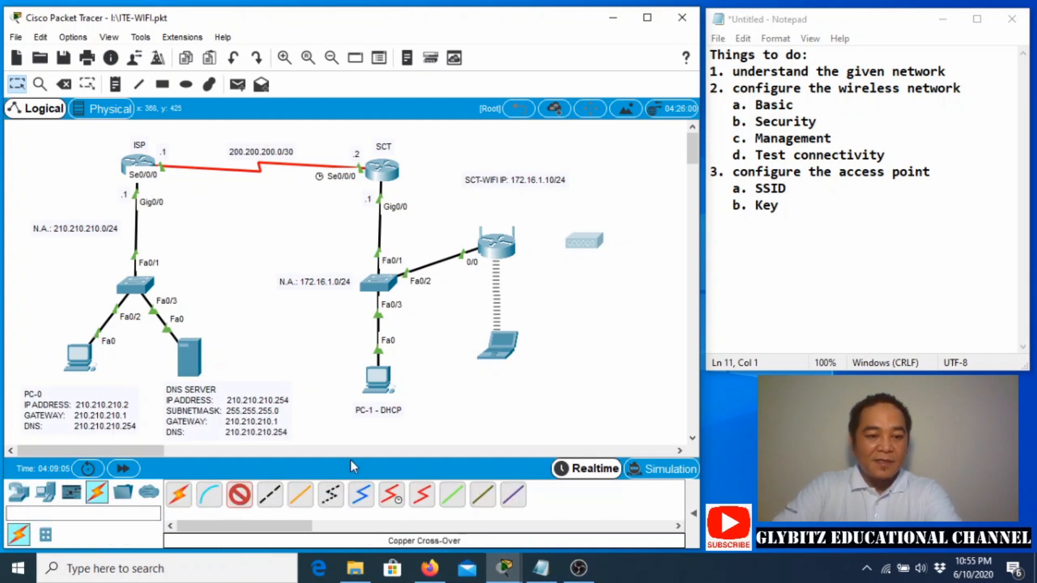
{"action": "left_click", "coordinate": [590, 245]}
{"action": "left_click", "coordinate": [609, 249]}
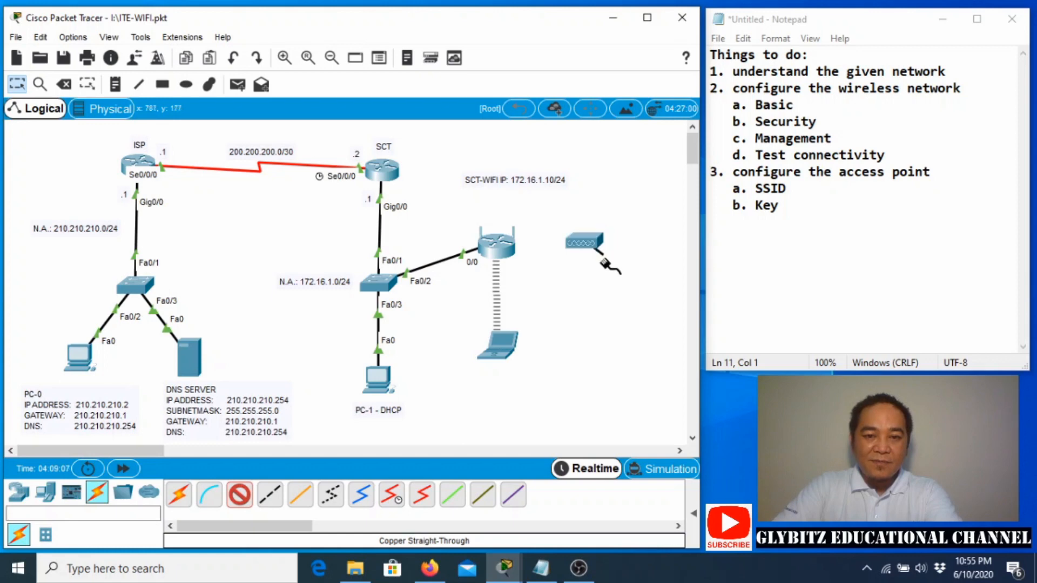
{"action": "left_click", "coordinate": [508, 251]}
{"action": "left_click", "coordinate": [543, 258]}
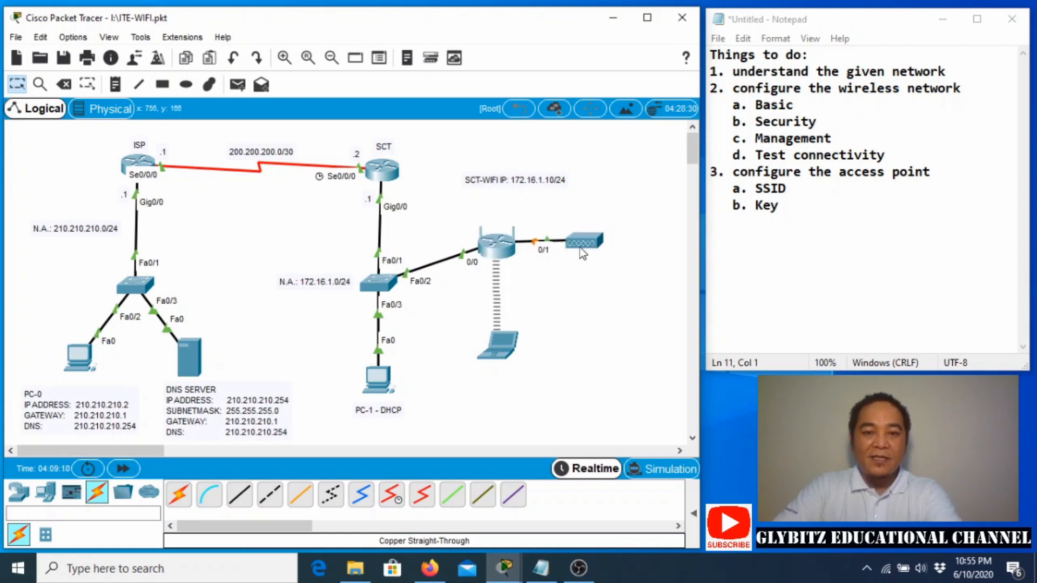
{"action": "left_click_drag", "start_coordinate": [582, 253], "coordinate": [622, 270]}
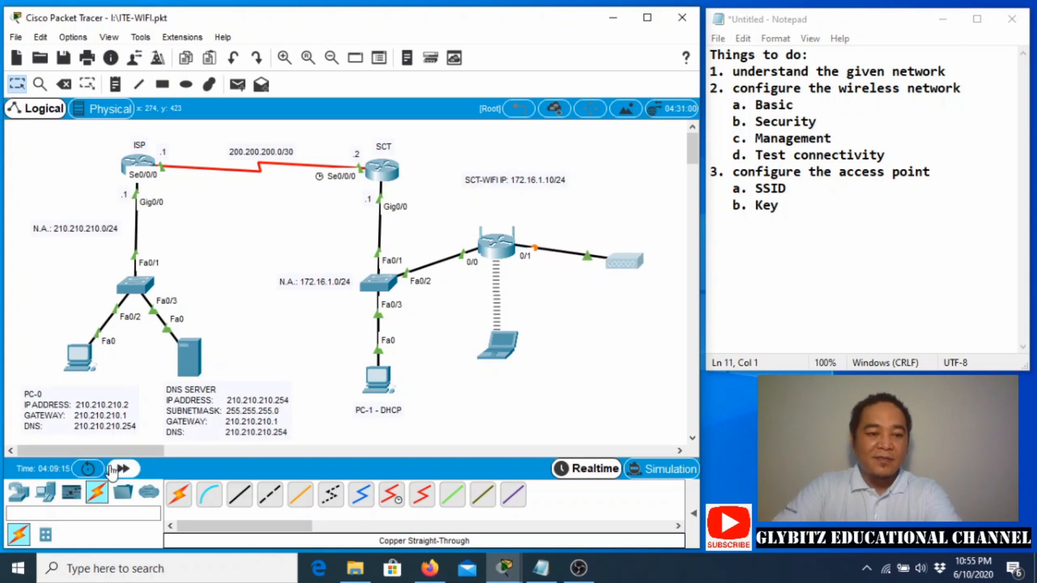
{"action": "left_click", "coordinate": [121, 469]}
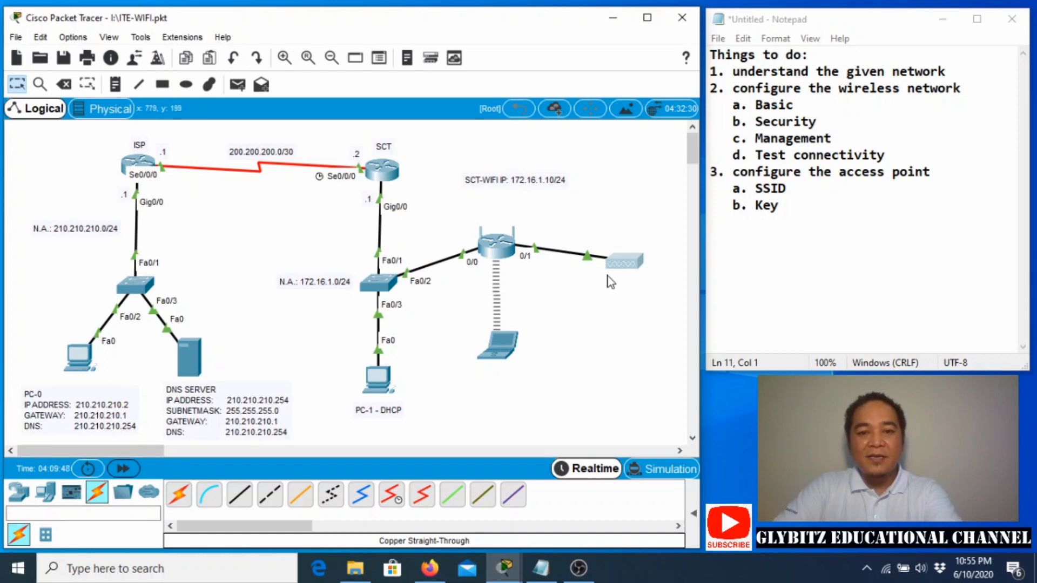
Give Access Point0's Port 1 the SSID SCT-WIFI-AP with WPA2-PSK and a pass phrase.
{"action": "left_click", "coordinate": [625, 261]}
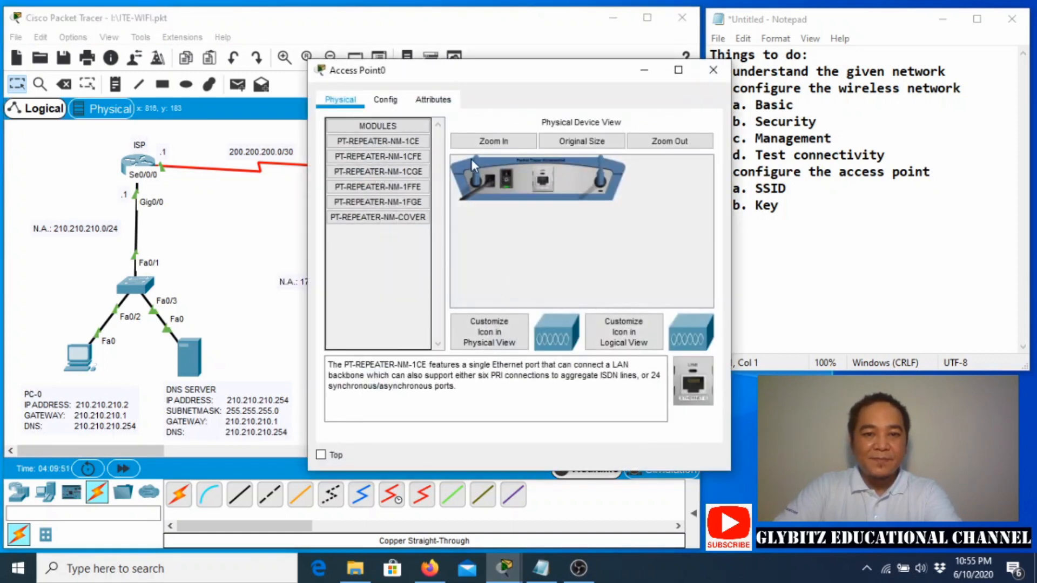
{"action": "left_click", "coordinate": [391, 102]}
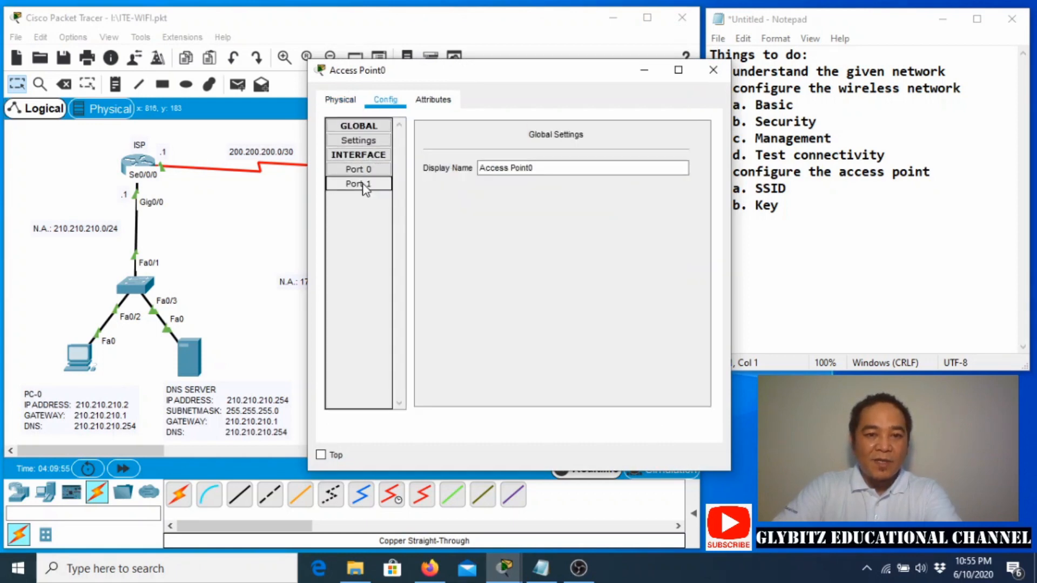
{"action": "left_click_drag", "start_coordinate": [426, 76], "coordinate": [201, 46]}
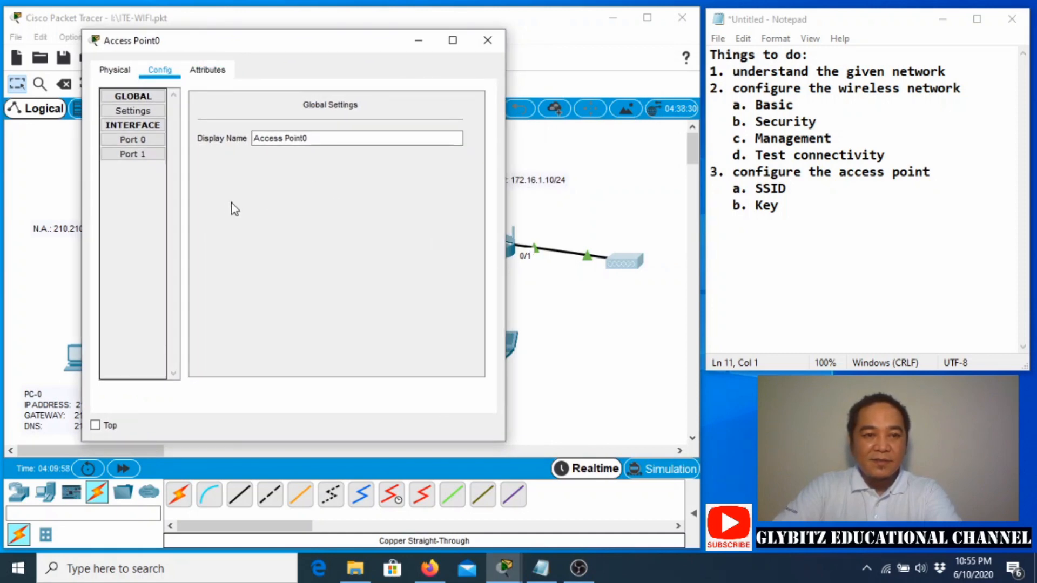
{"action": "left_click", "coordinate": [133, 154]}
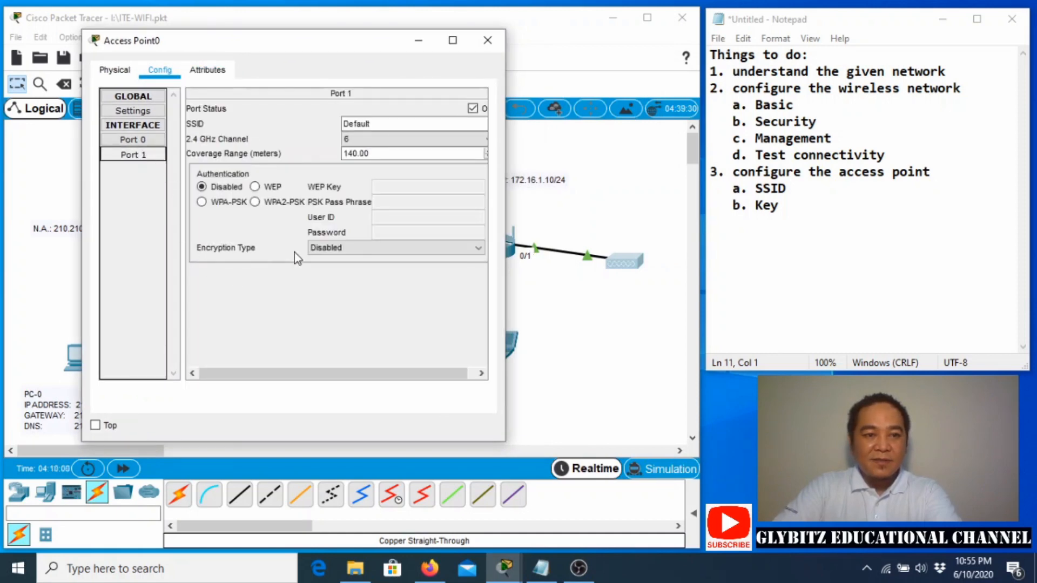
{"action": "left_click", "coordinate": [377, 125]}
{"action": "left_click_drag", "start_coordinate": [381, 123], "coordinate": [300, 118]}
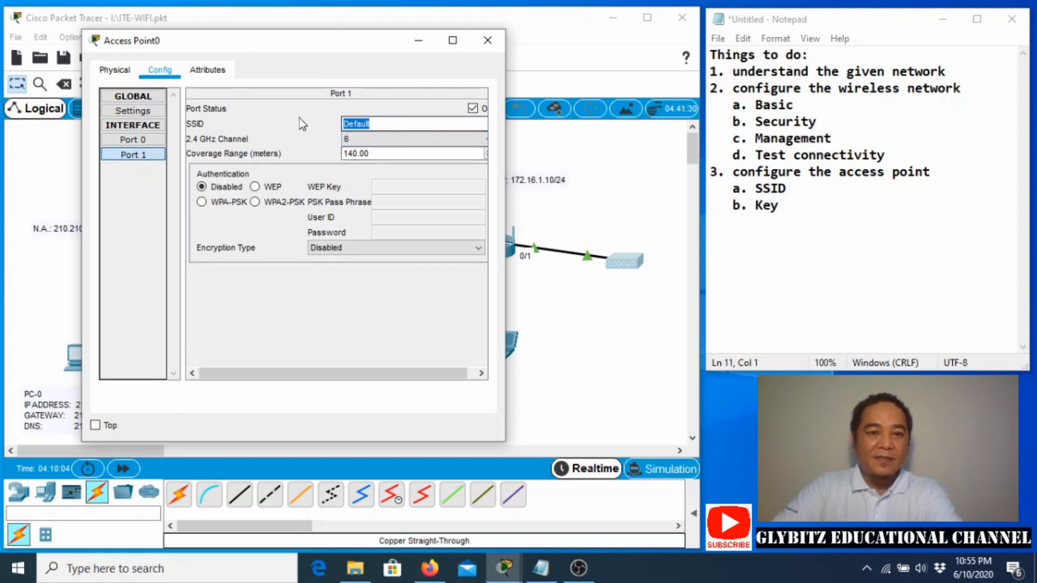
{"action": "type", "text": "S"}
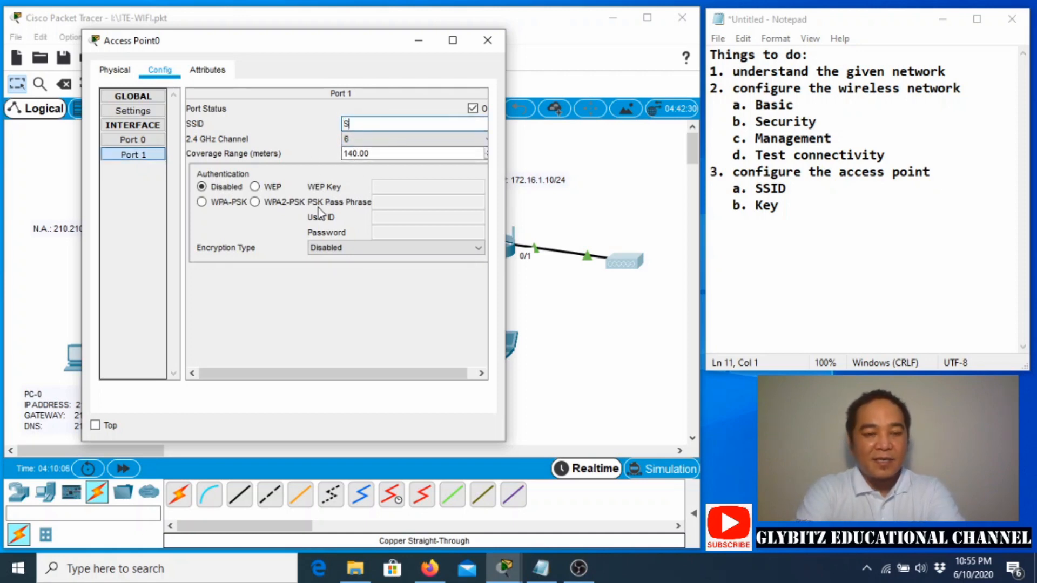
{"action": "type", "text": "CT-WI"}
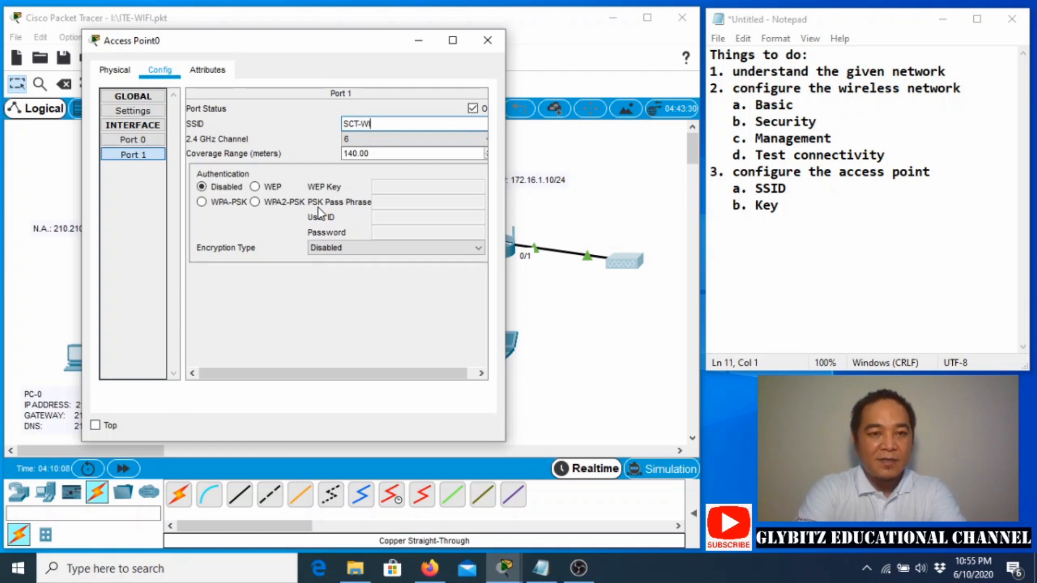
{"action": "type", "text": "FI-AP"}
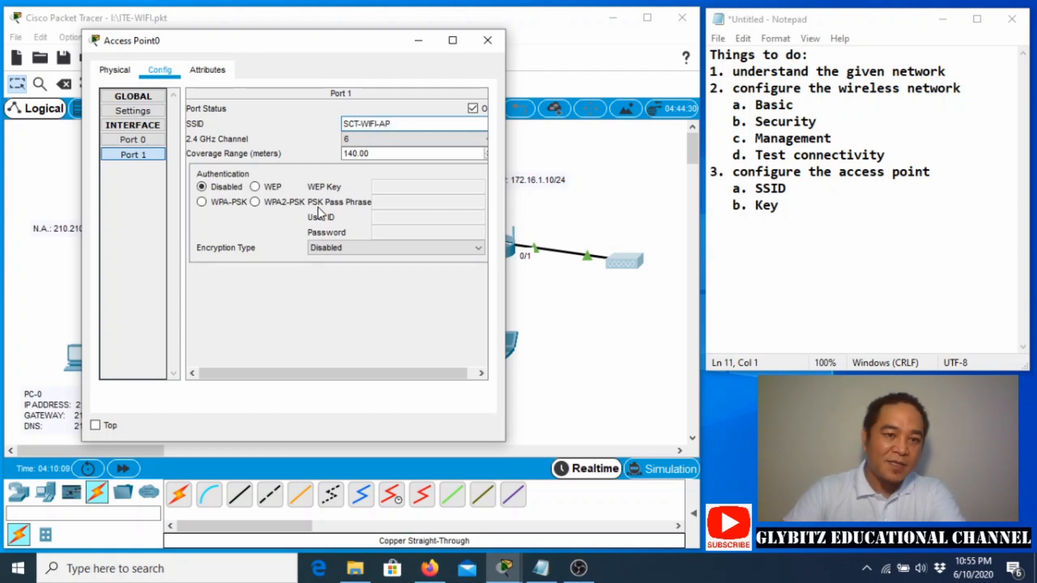
{"action": "left_click", "coordinate": [254, 202]}
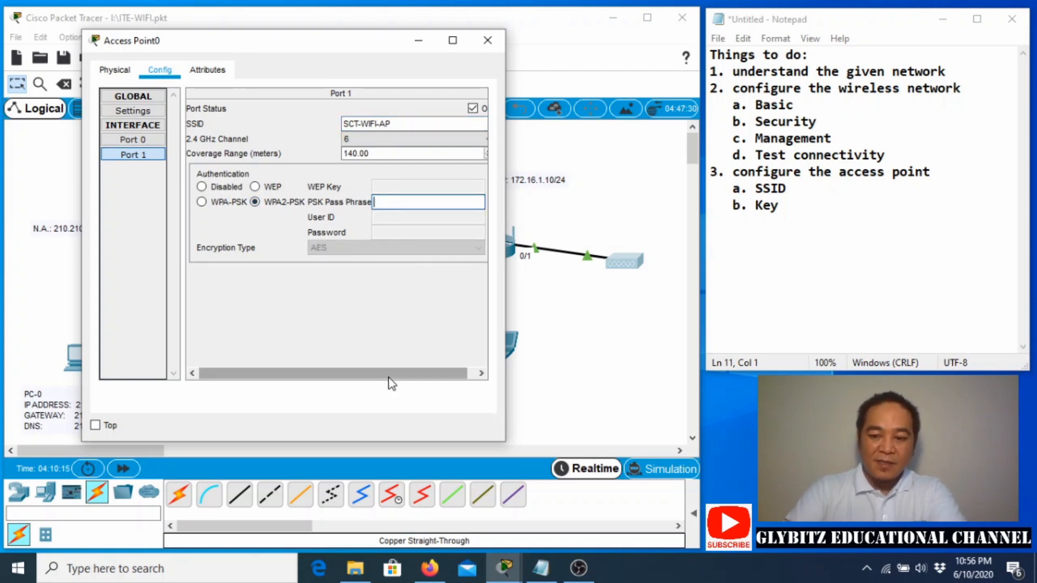
{"action": "type", "text": "987654"}
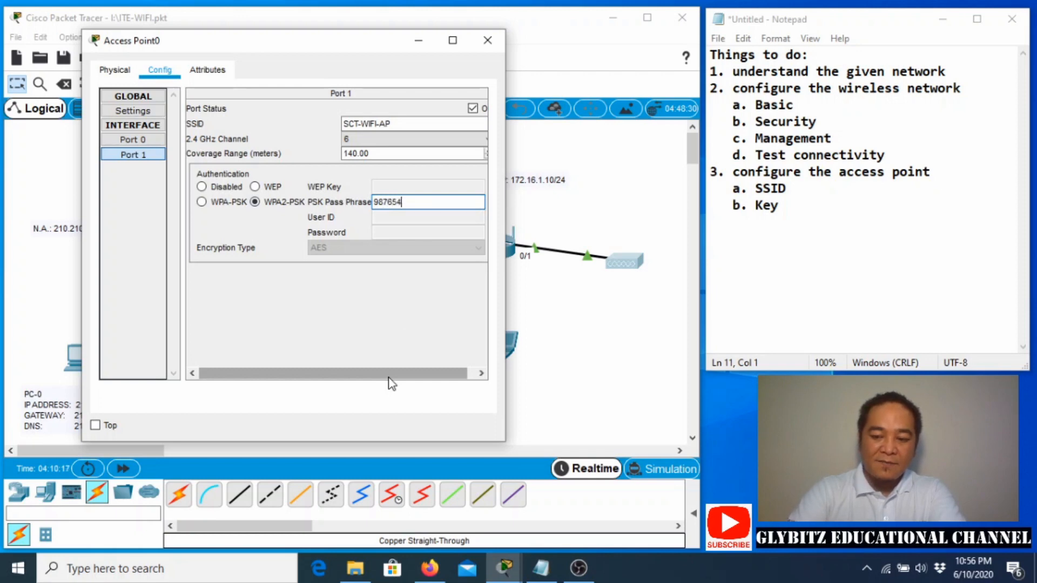
{"action": "type", "text": "3210"}
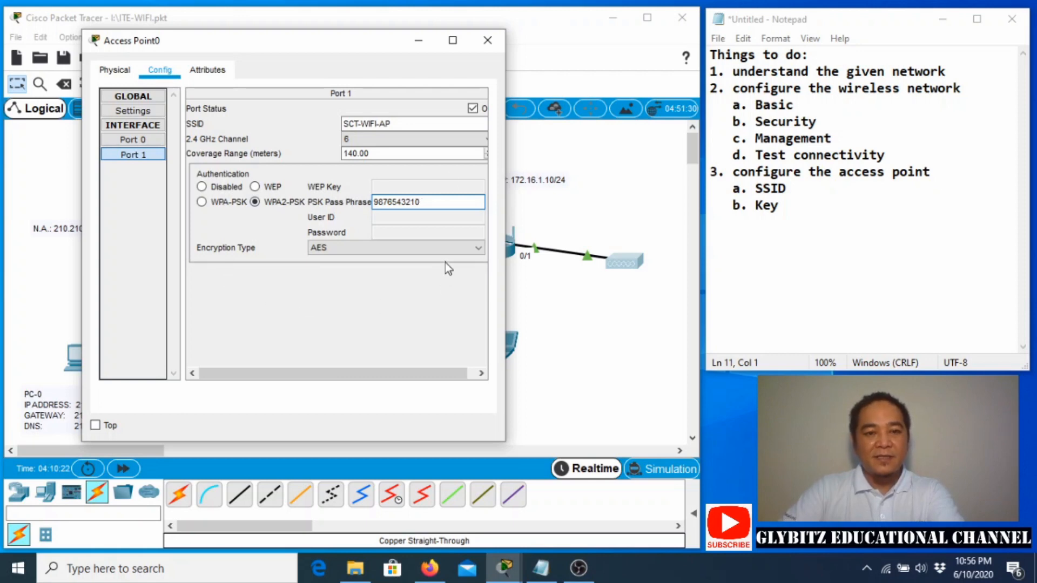
{"action": "left_click", "coordinate": [487, 40]}
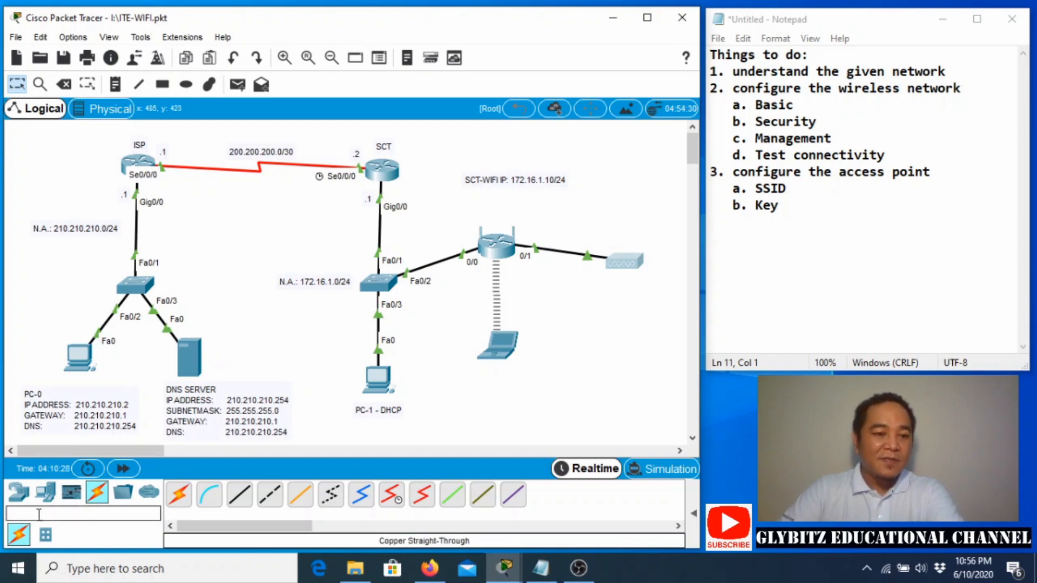
Add a smartphone beside the wireless laptop and browse its desktop apps.
{"action": "left_click", "coordinate": [46, 499]}
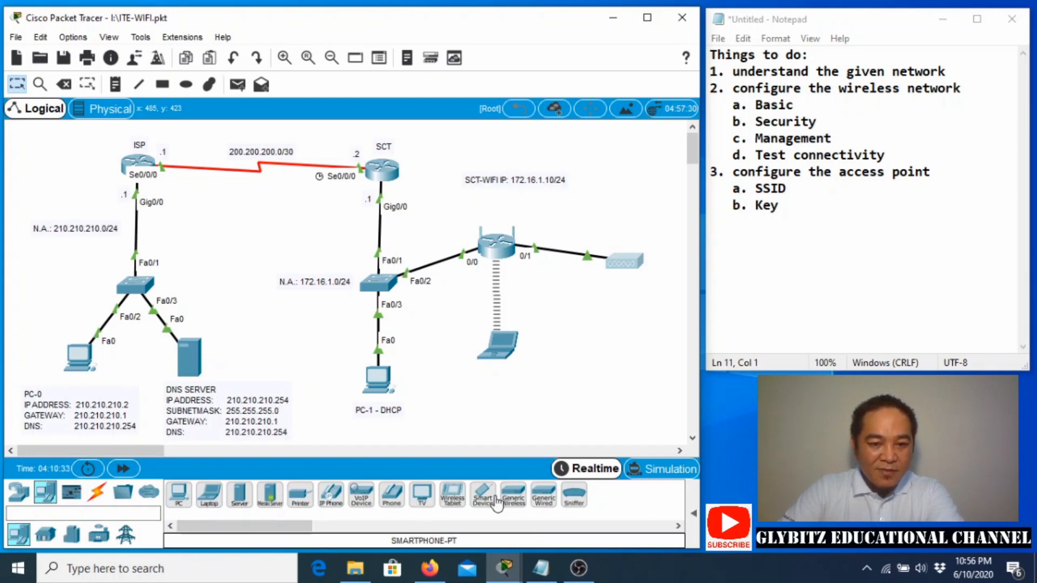
{"action": "left_click_drag", "start_coordinate": [486, 500], "coordinate": [584, 351]}
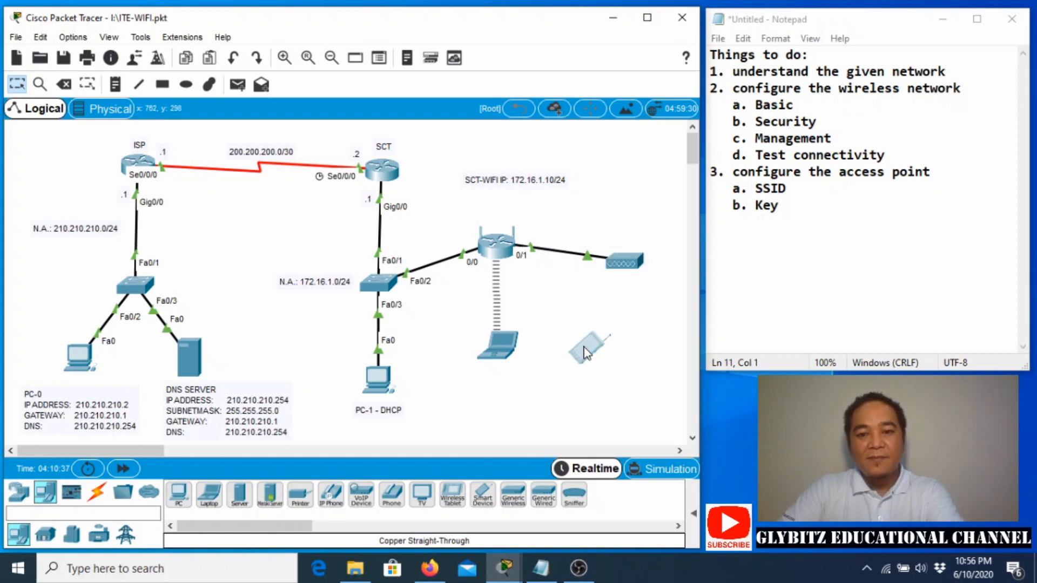
{"action": "left_click", "coordinate": [577, 357]}
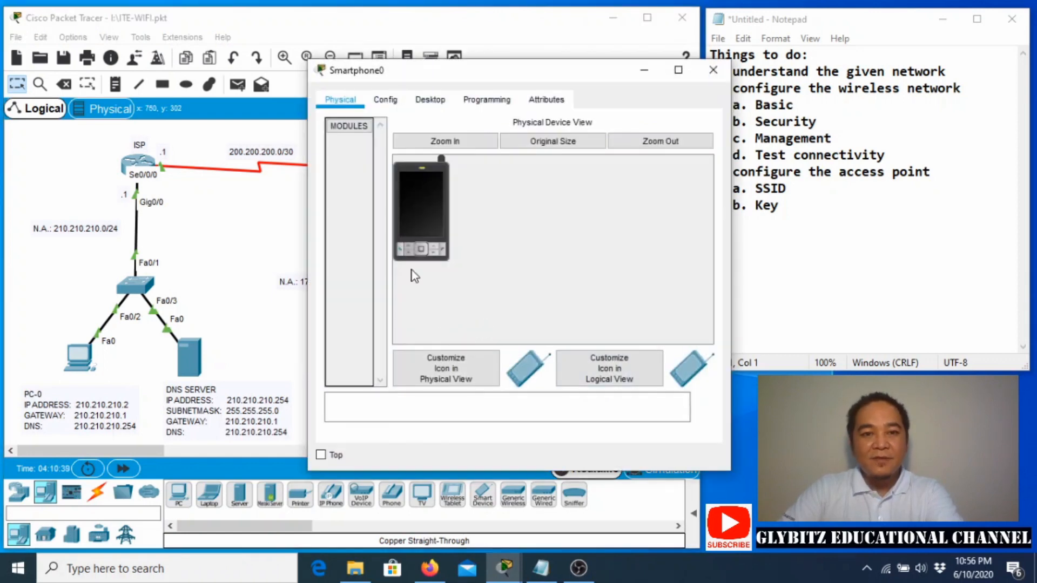
{"action": "left_click", "coordinate": [430, 101]}
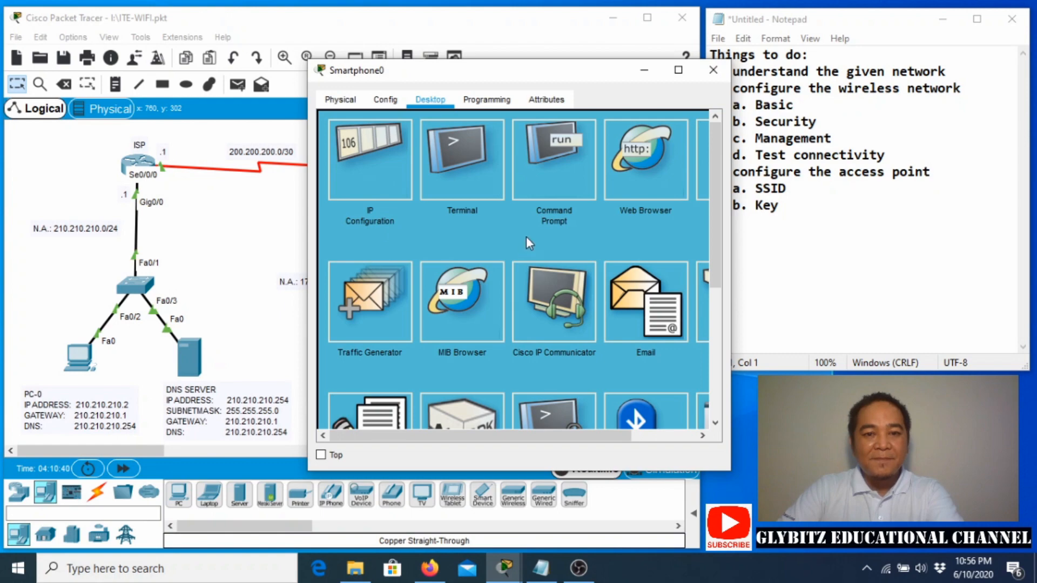
{"action": "scroll", "coordinate": [526, 235], "scroll_direction": "down", "scroll_amount": 3}
{"action": "scroll", "coordinate": [524, 254], "scroll_direction": "down", "scroll_amount": 1}
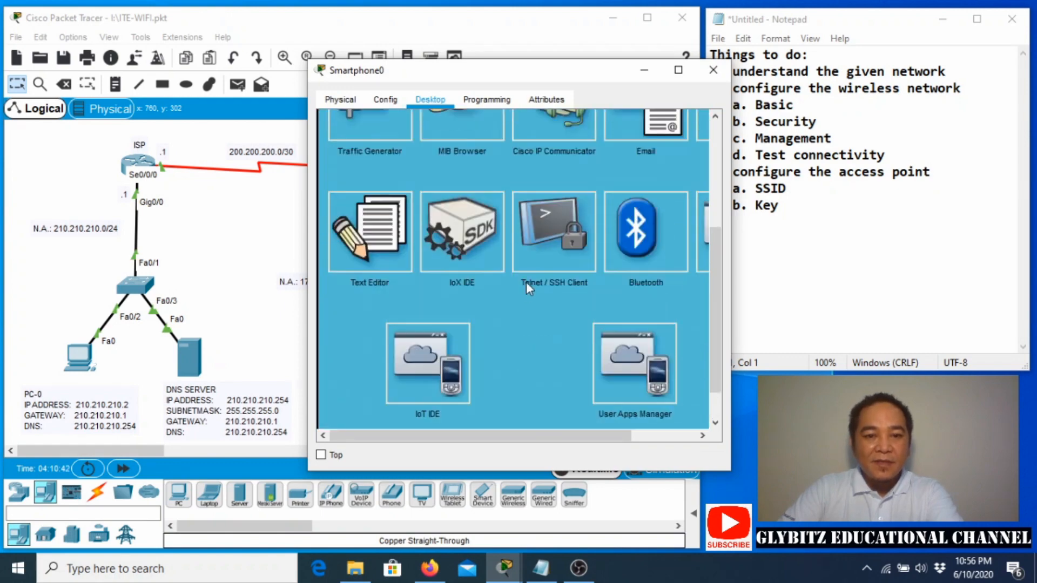
{"action": "left_click_drag", "start_coordinate": [496, 437], "coordinate": [595, 411]}
{"action": "scroll", "coordinate": [528, 353], "scroll_direction": "up", "scroll_amount": 3}
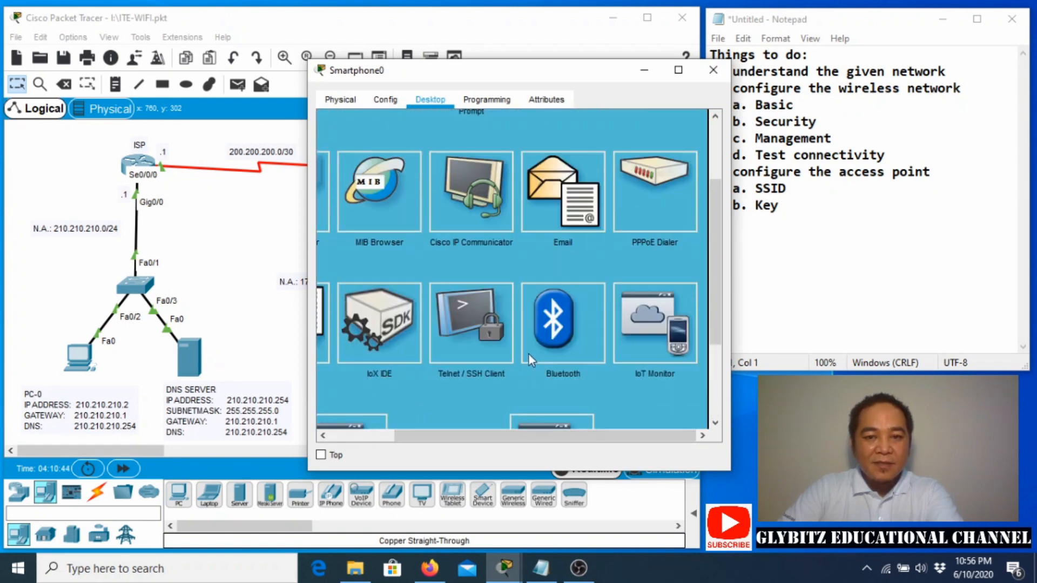
{"action": "scroll", "coordinate": [524, 352], "scroll_direction": "up", "scroll_amount": 2}
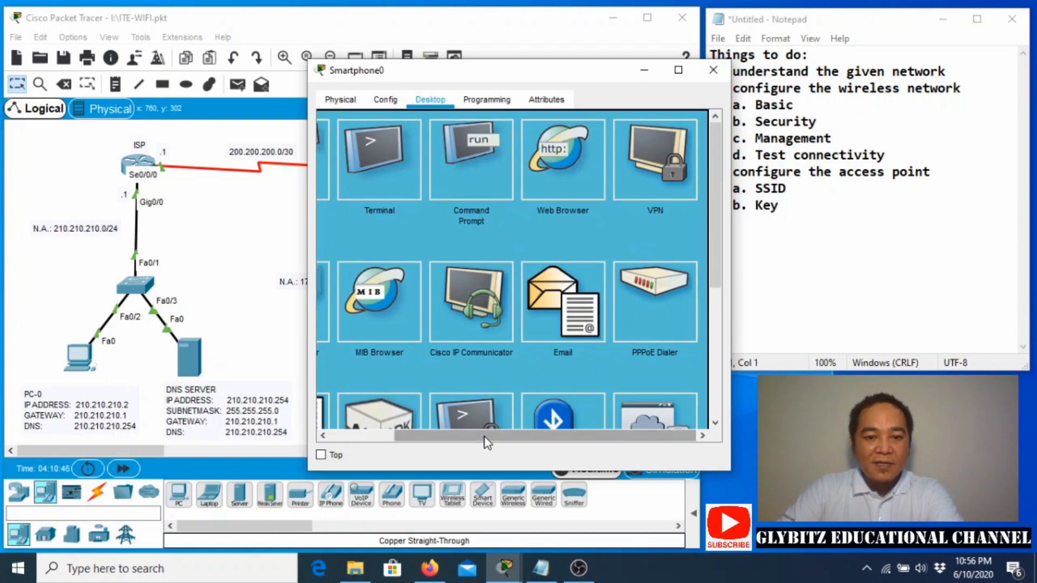
{"action": "left_click_drag", "start_coordinate": [483, 437], "coordinate": [395, 446]}
{"action": "scroll", "coordinate": [427, 372], "scroll_direction": "down", "scroll_amount": 3}
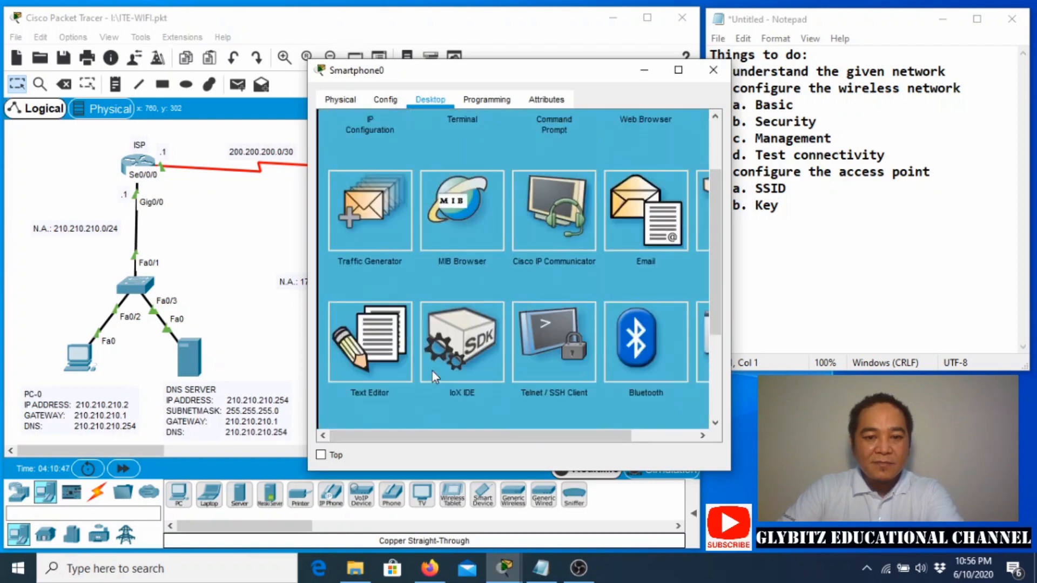
{"action": "scroll", "coordinate": [435, 366], "scroll_direction": "down", "scroll_amount": 1}
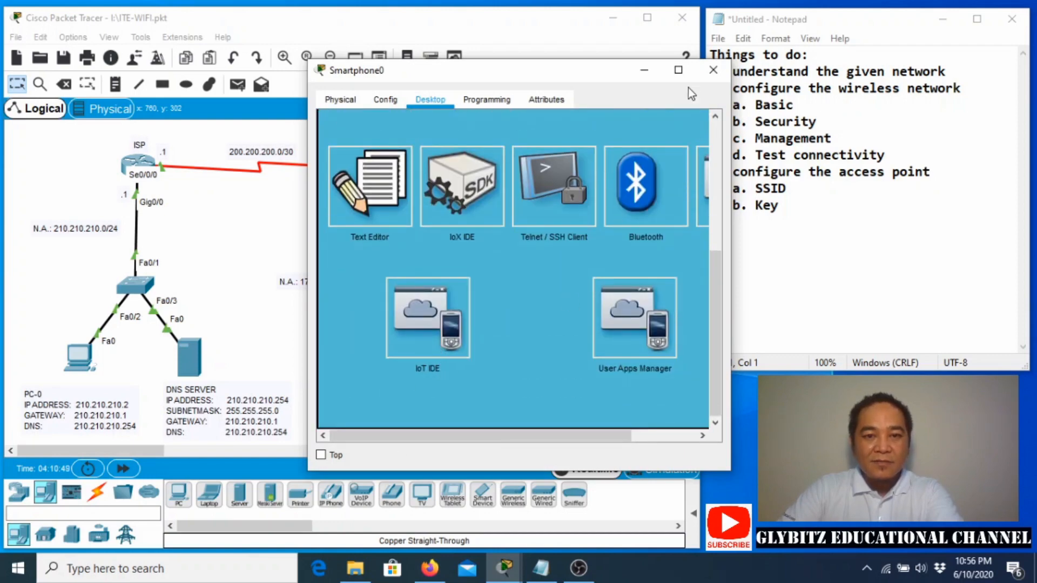
Delete the smartphone and place a new laptop below the router beside the existing one.
{"action": "left_click", "coordinate": [704, 73]}
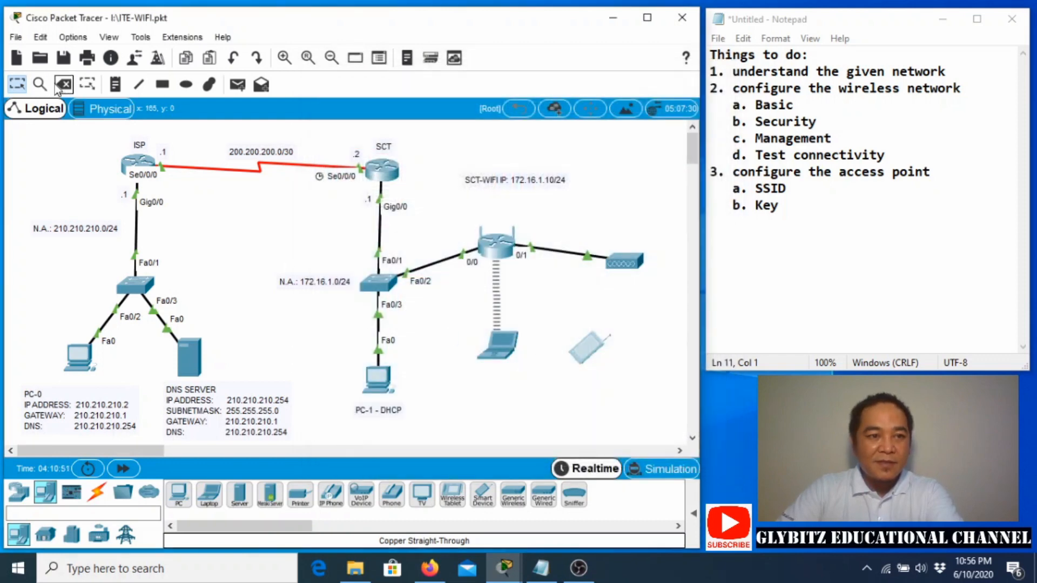
{"action": "key", "text": "Delete"}
{"action": "key", "text": "Return"}
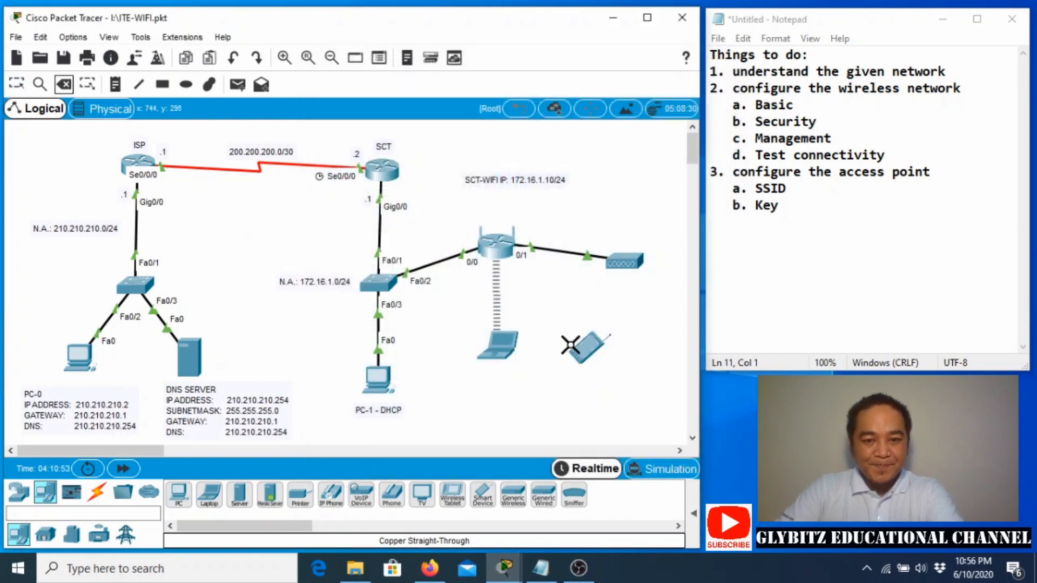
{"action": "left_click", "coordinate": [16, 84]}
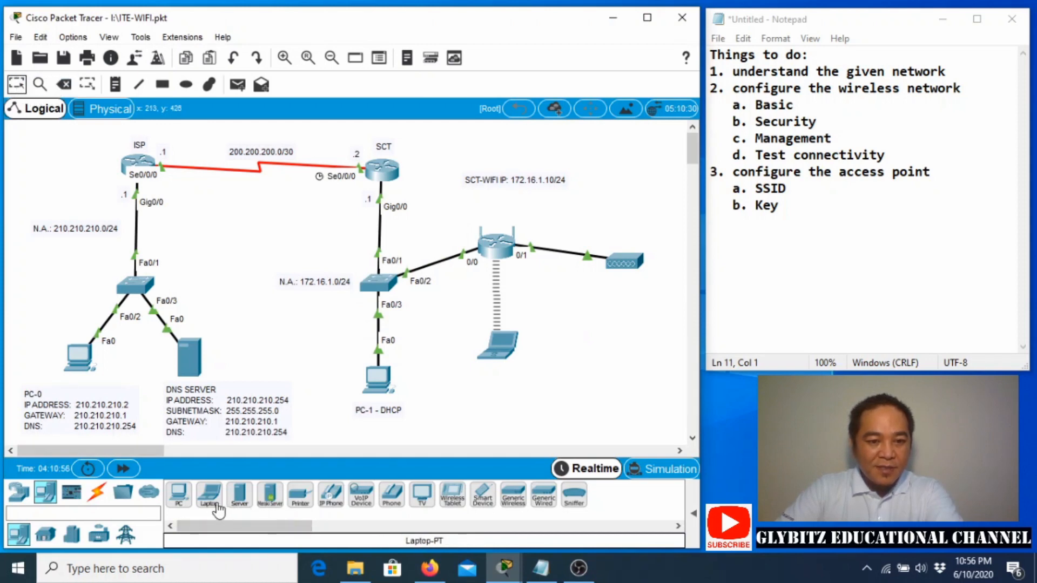
{"action": "left_click_drag", "start_coordinate": [210, 496], "coordinate": [583, 360]}
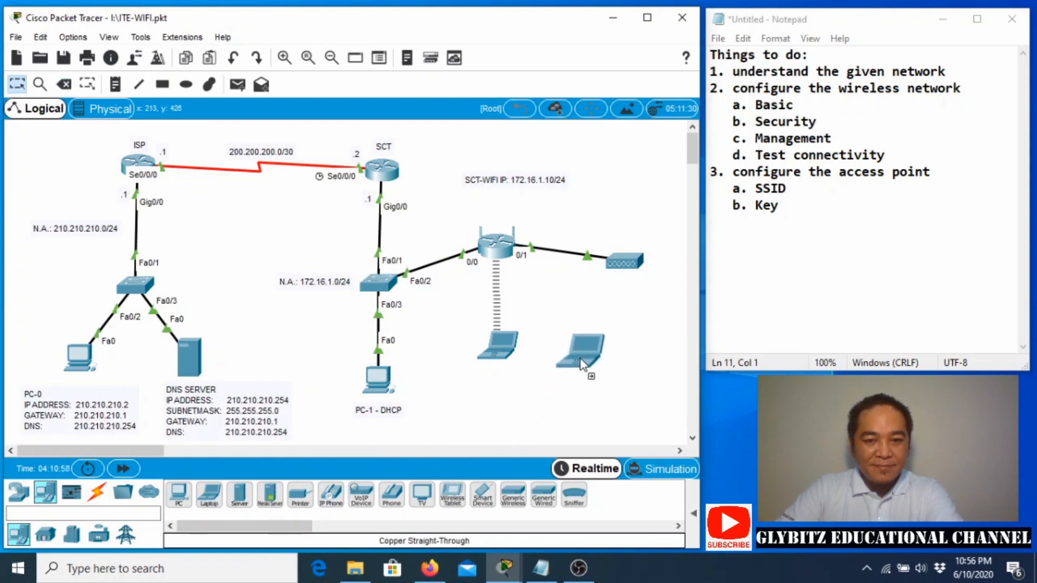
{"action": "left_click_drag", "start_coordinate": [500, 347], "coordinate": [473, 365]}
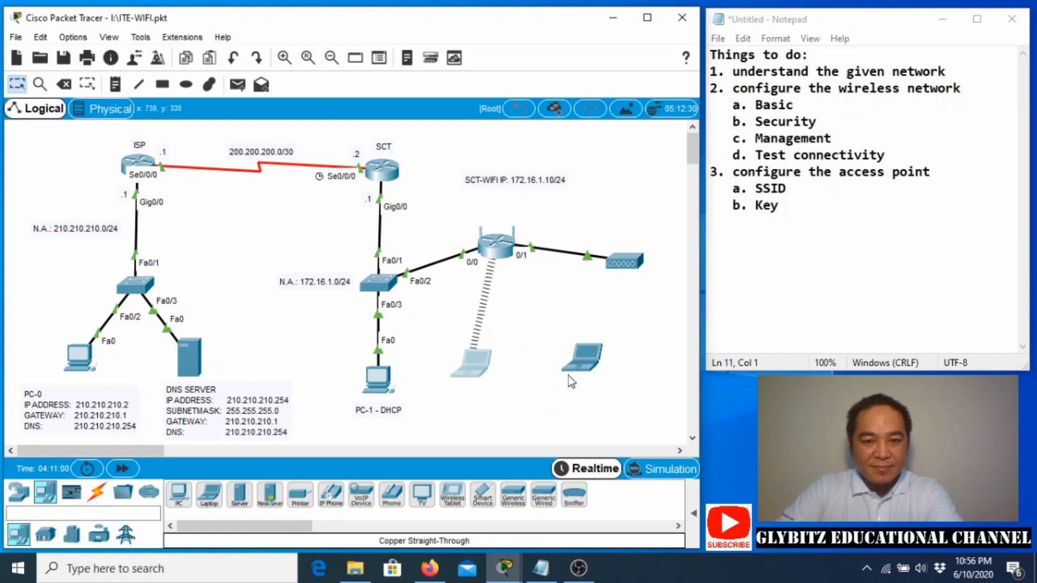
{"action": "left_click_drag", "start_coordinate": [581, 364], "coordinate": [571, 376]}
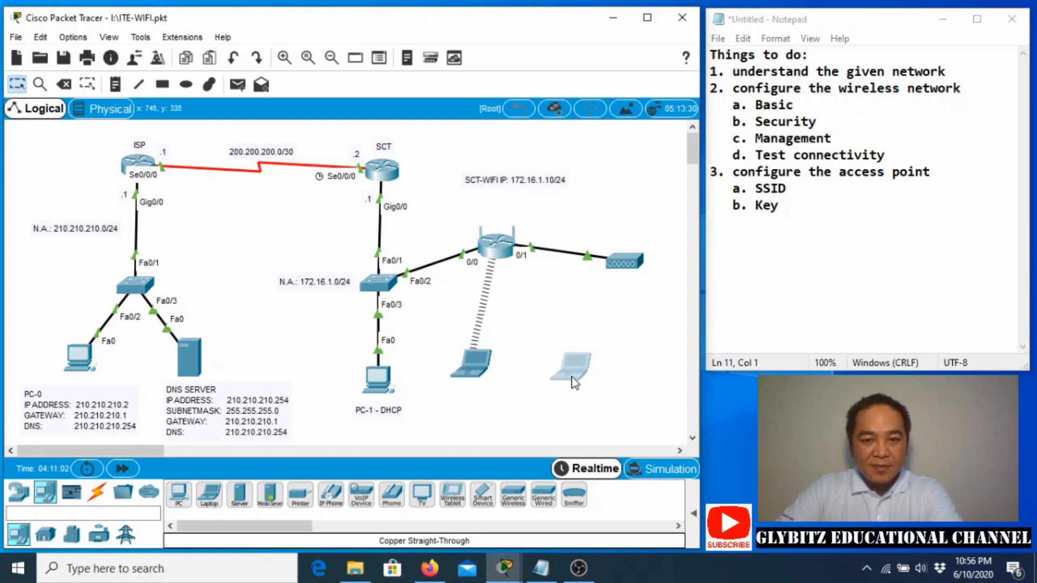
Open Laptop1's PC Wireless tool and dismiss the missing wireless interface error.
{"action": "left_click", "coordinate": [575, 370]}
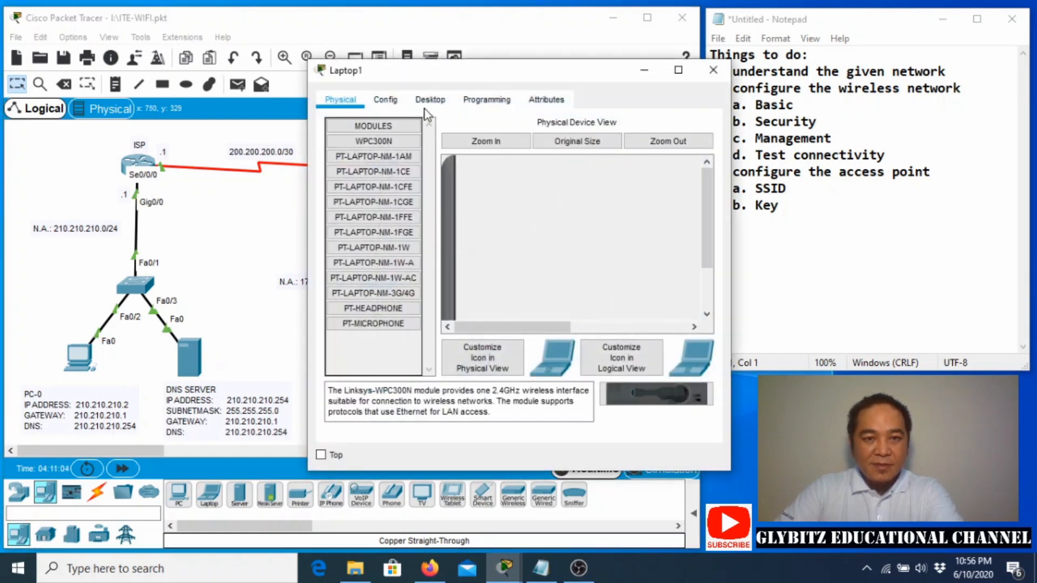
{"action": "left_click", "coordinate": [430, 99]}
{"action": "left_click", "coordinate": [381, 301]}
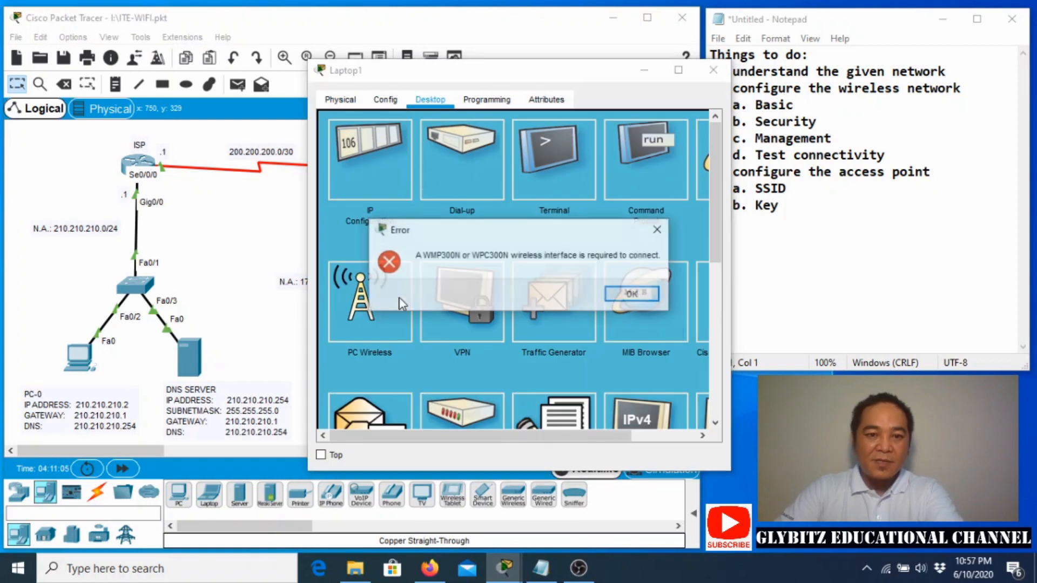
{"action": "left_click", "coordinate": [607, 290]}
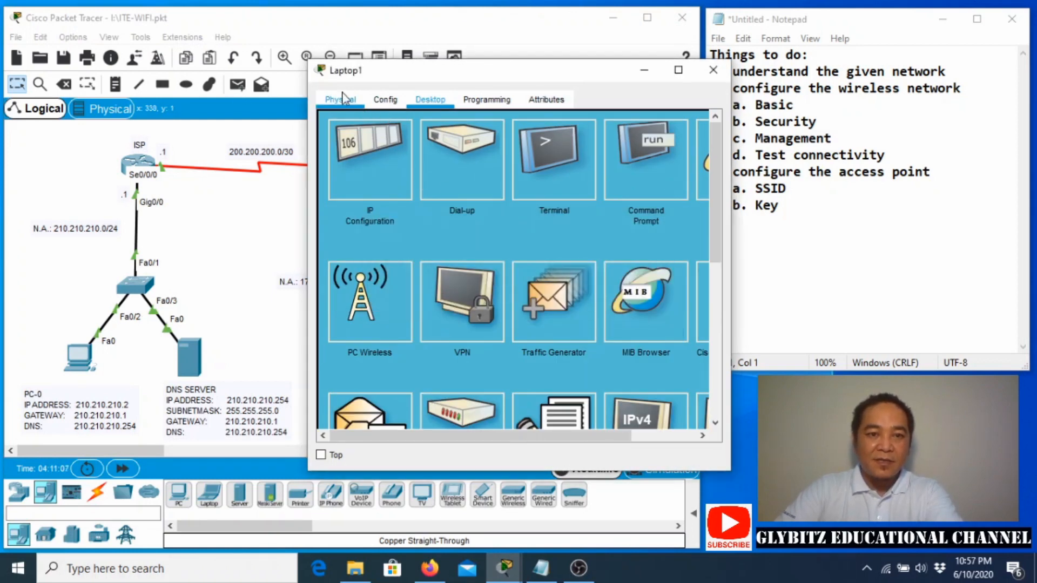
Swap Laptop1's network module for a WPC300N, power it on, and reopen PC Wireless.
{"action": "left_click", "coordinate": [340, 100]}
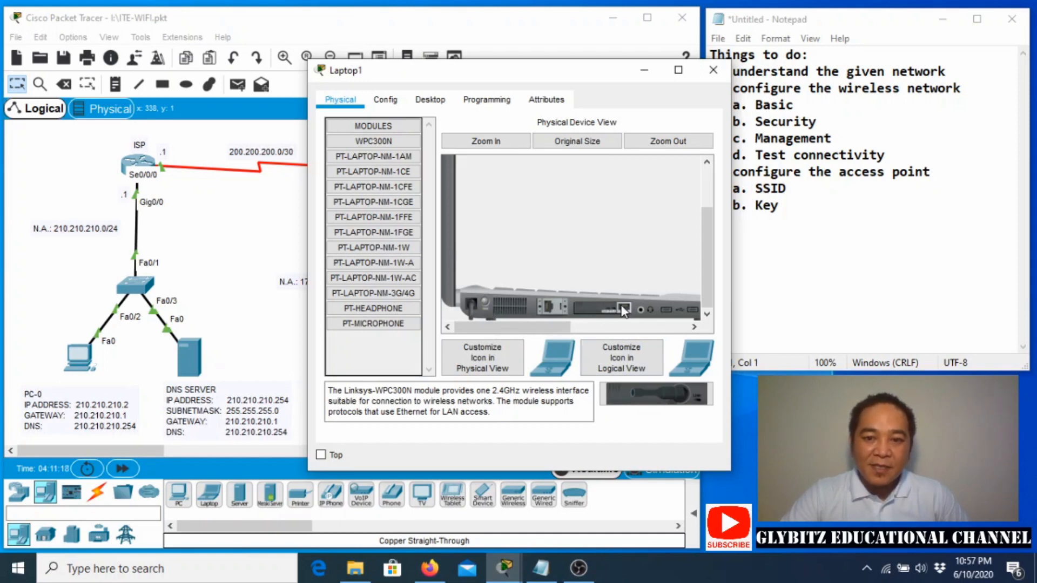
{"action": "left_click_drag", "start_coordinate": [625, 312], "coordinate": [385, 208]}
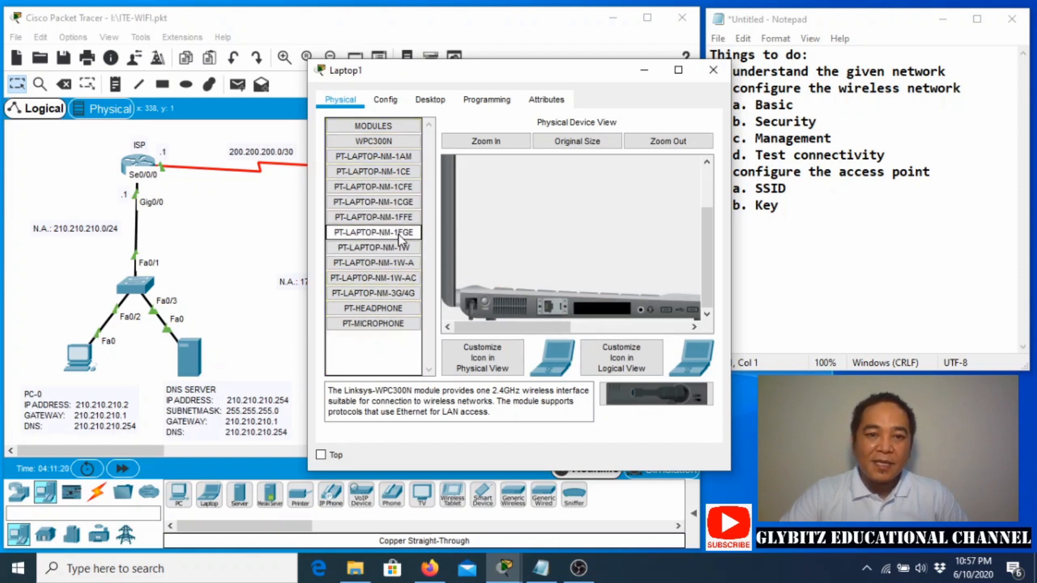
{"action": "left_click_drag", "start_coordinate": [388, 143], "coordinate": [610, 311]}
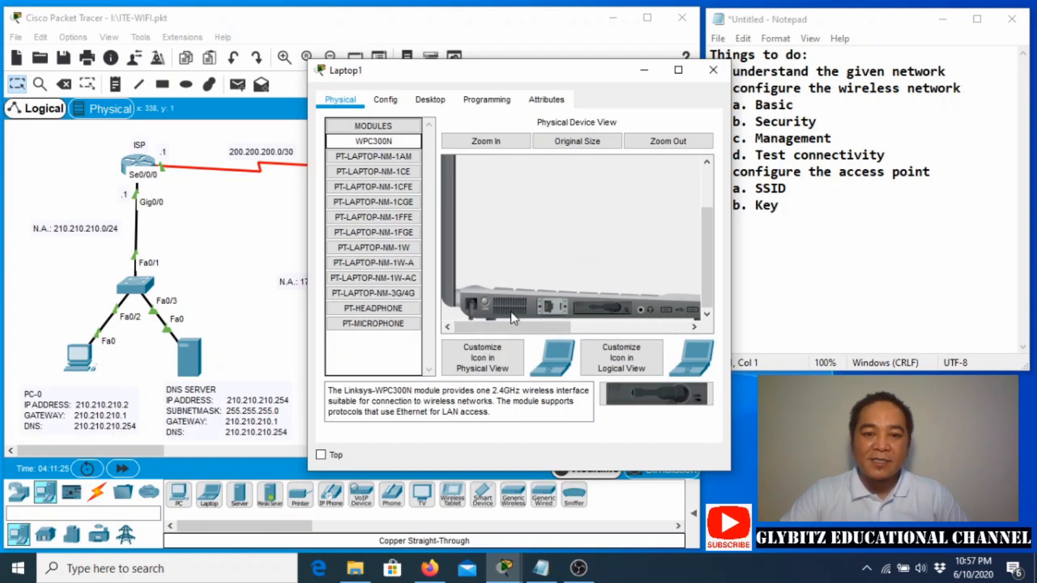
{"action": "left_click", "coordinate": [485, 303]}
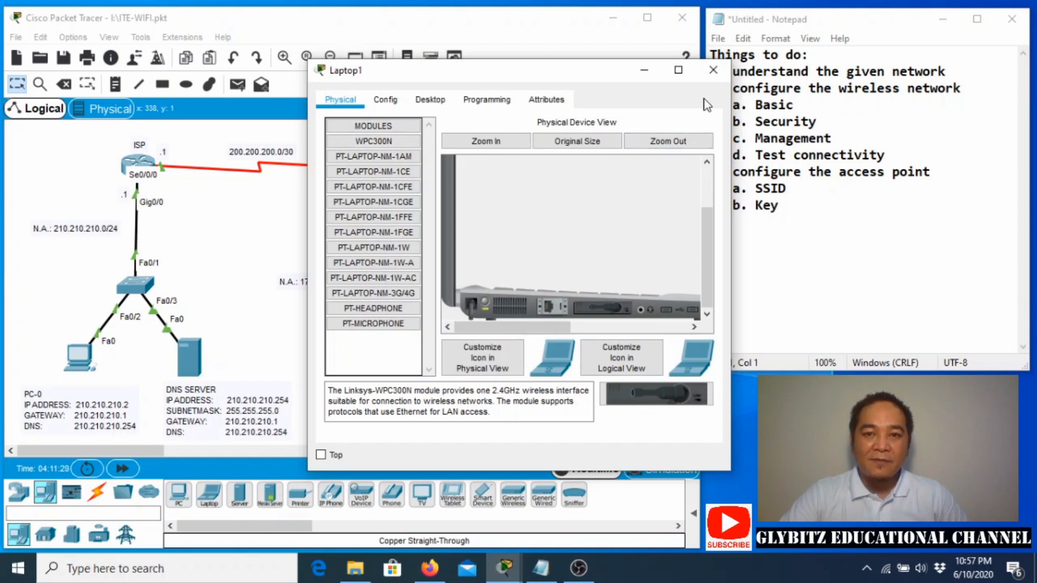
{"action": "left_click", "coordinate": [433, 104]}
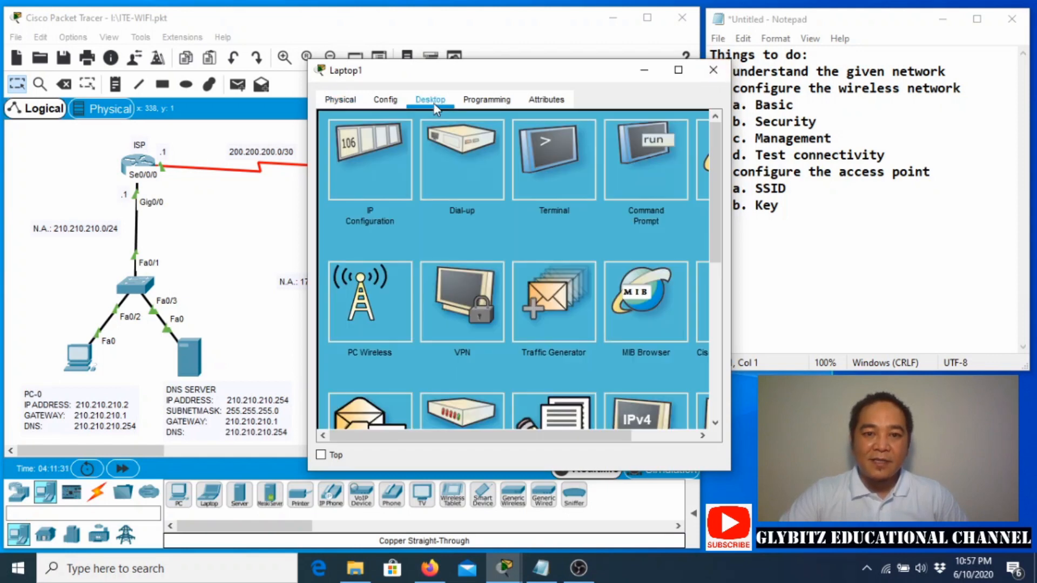
{"action": "left_click", "coordinate": [369, 307]}
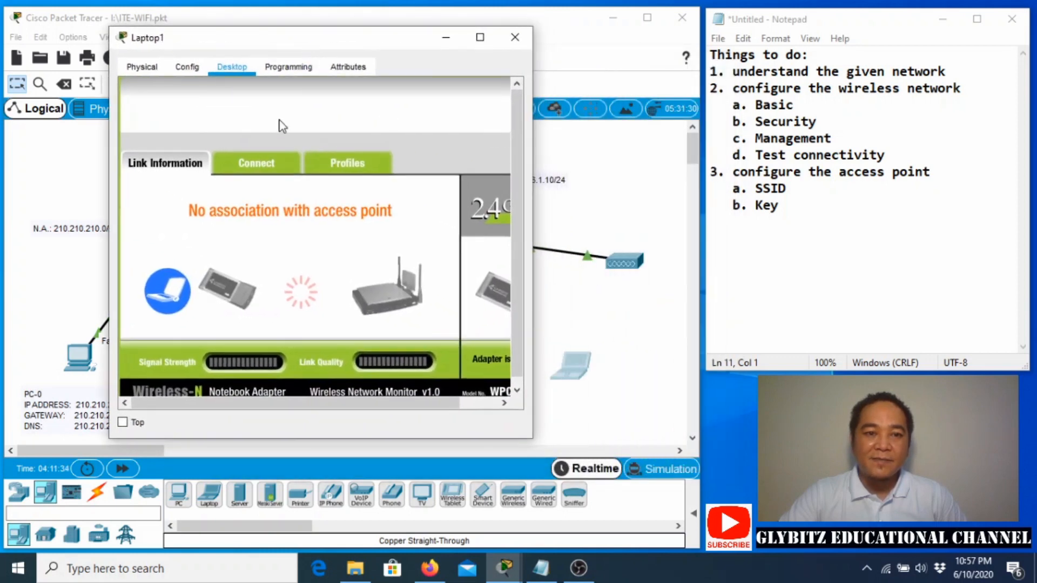
Connect Laptop1 to SCT-WIFI-AP using the pre-shared key, then close its window.
{"action": "left_click", "coordinate": [259, 160]}
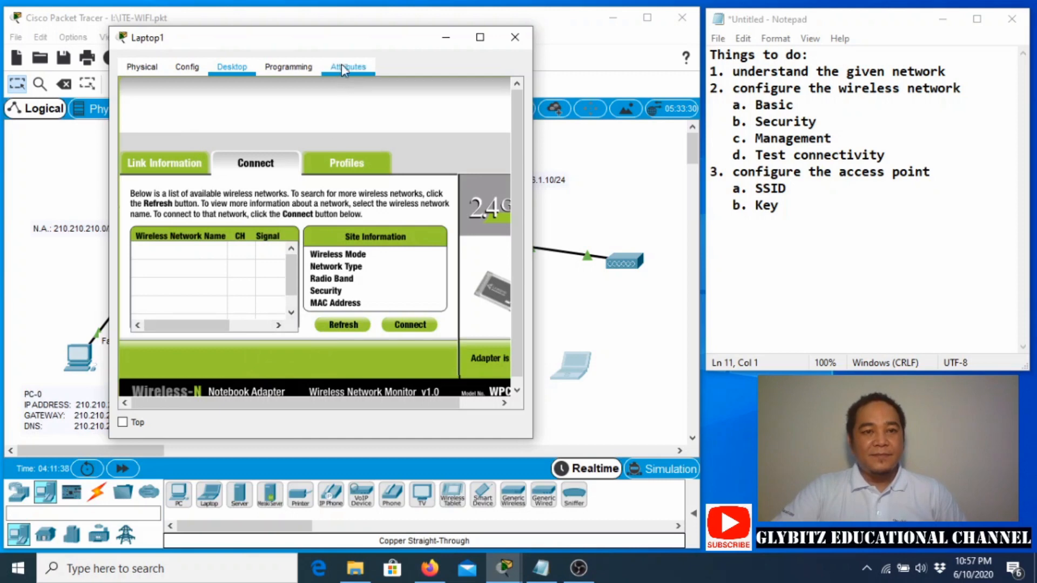
{"action": "left_click_drag", "start_coordinate": [342, 46], "coordinate": [344, 53]}
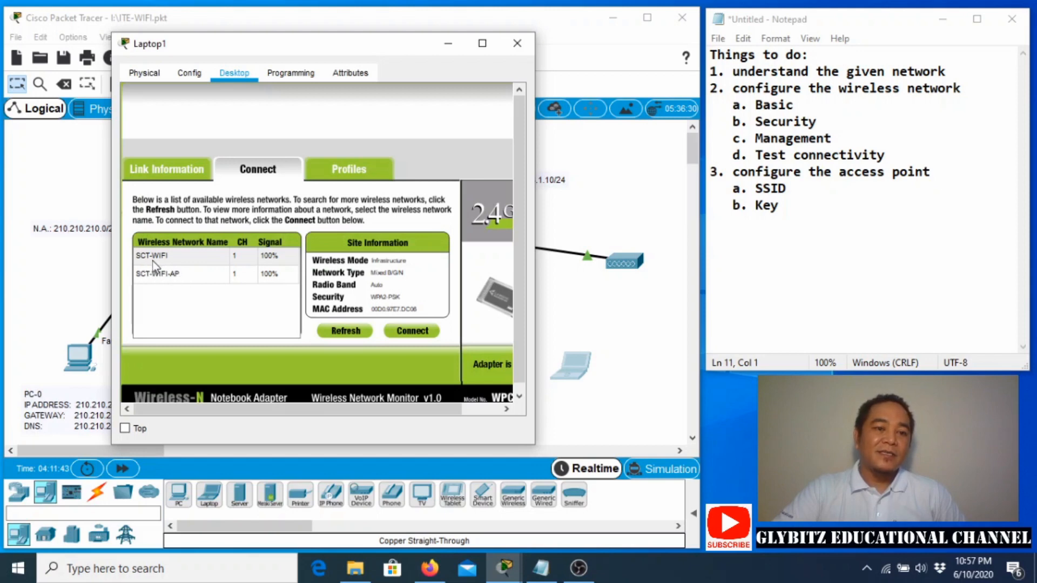
{"action": "left_click", "coordinate": [183, 276]}
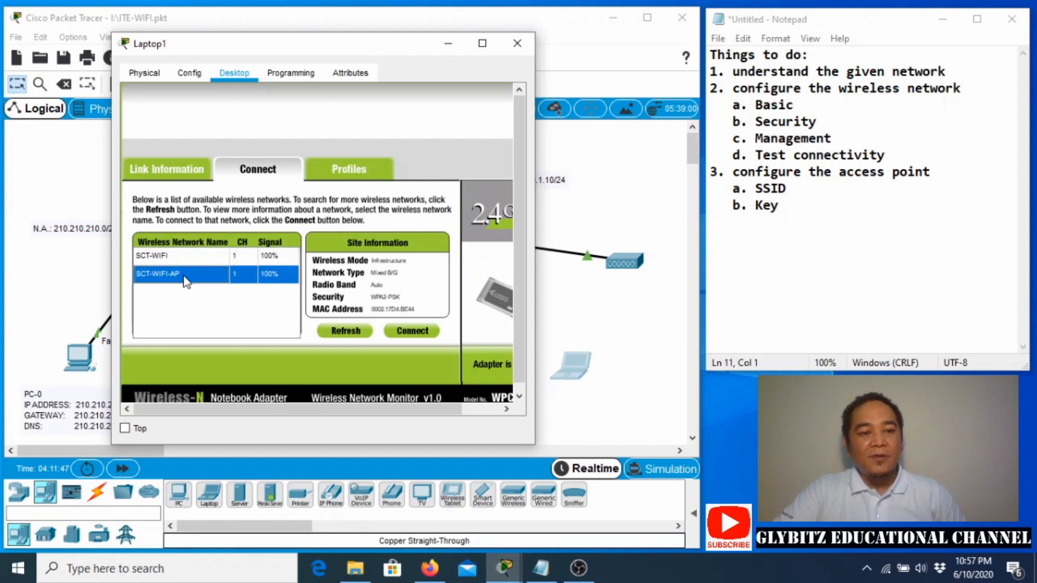
{"action": "left_click", "coordinate": [421, 334]}
{"action": "left_click", "coordinate": [246, 265]}
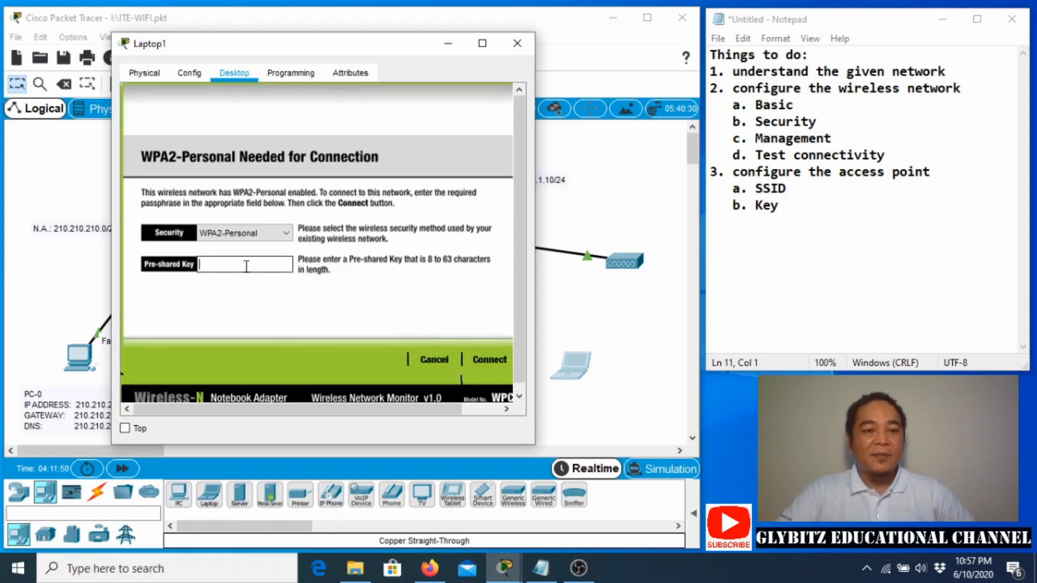
{"action": "type", "text": "9"}
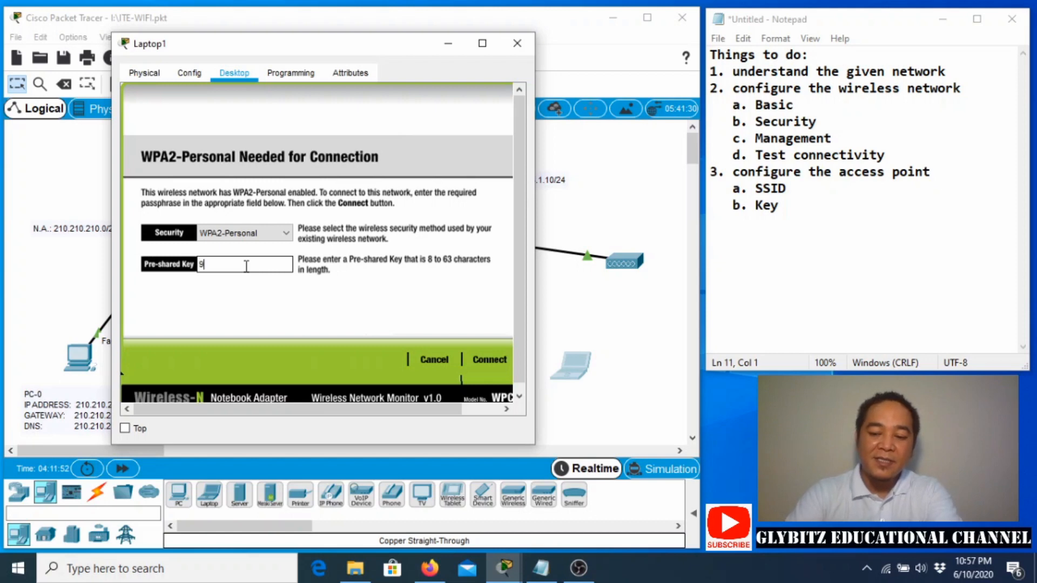
{"action": "type", "text": "876543"}
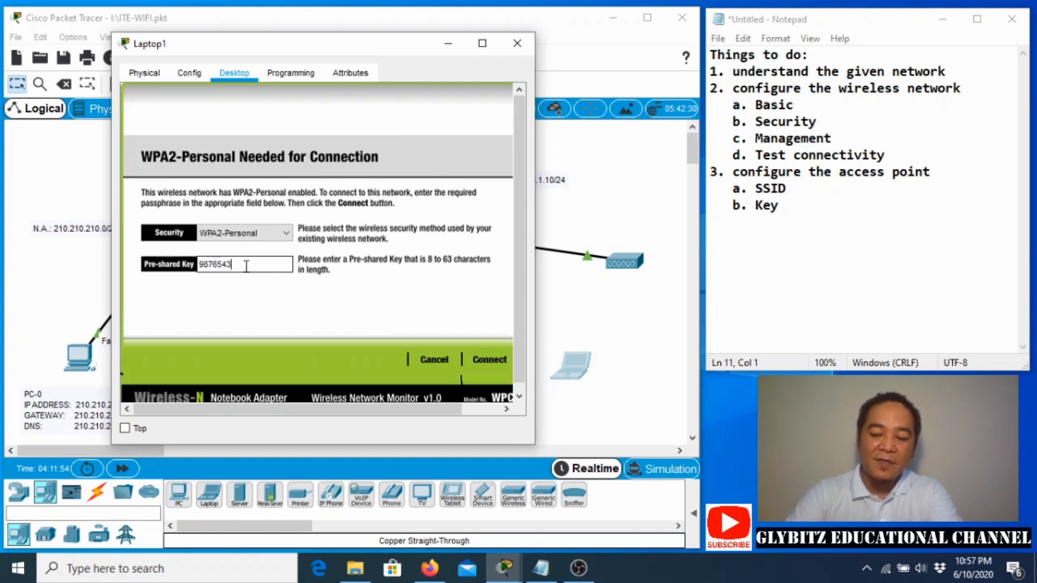
{"action": "type", "text": "210"}
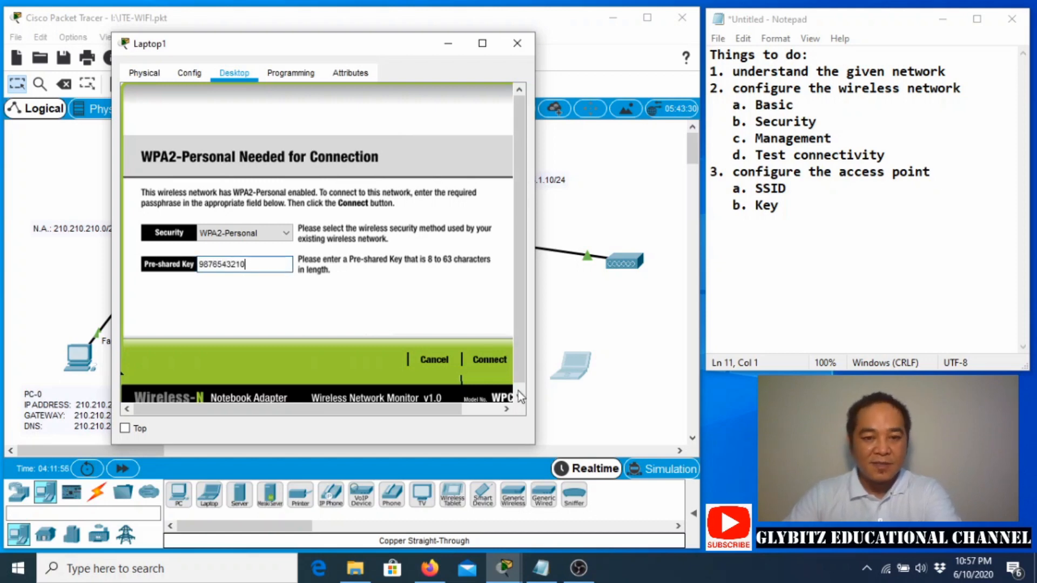
{"action": "left_click", "coordinate": [493, 362]}
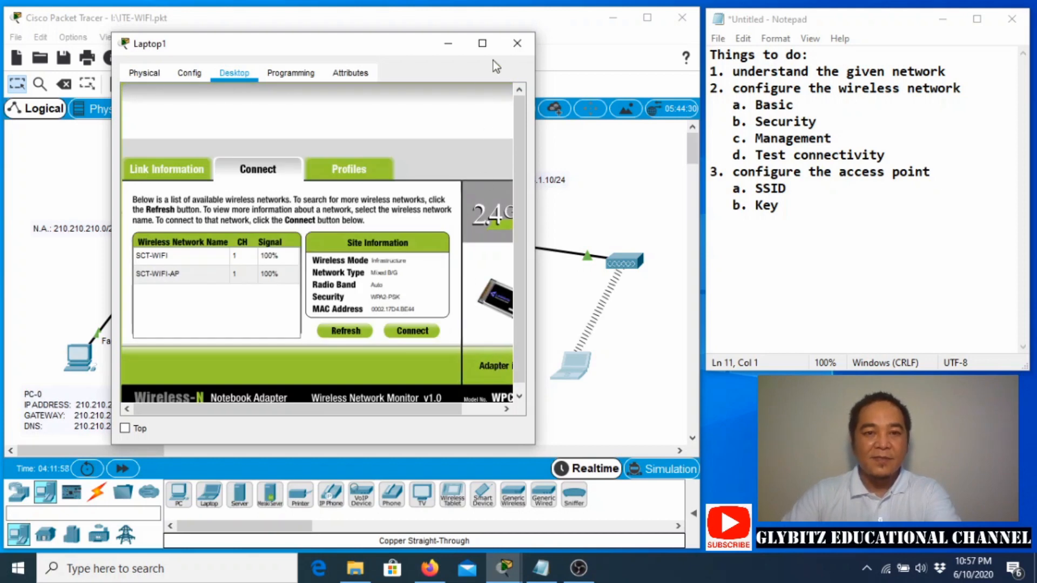
{"action": "left_click", "coordinate": [516, 44]}
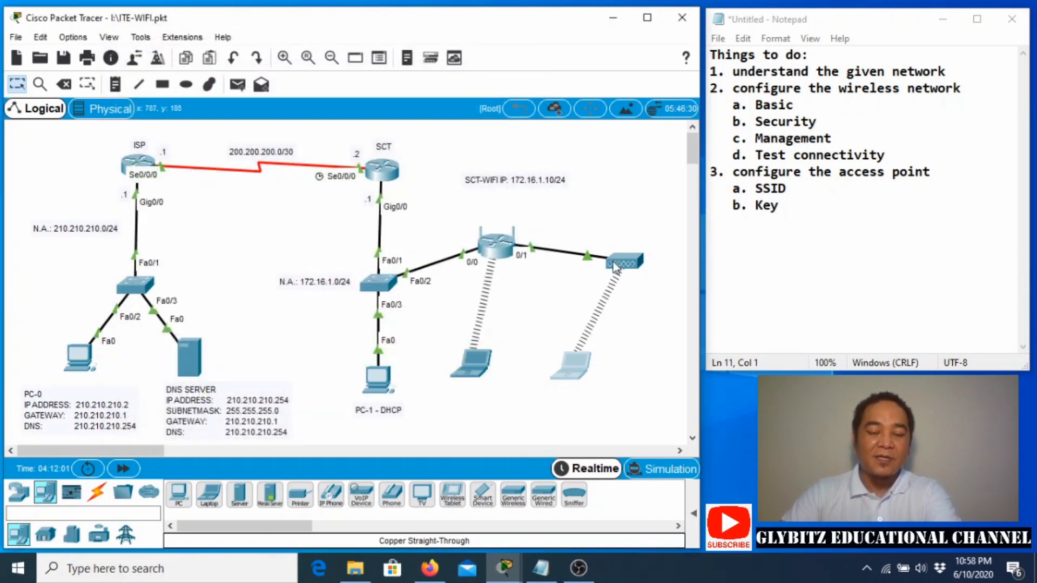
Run ipconfig /all on Laptop1 and highlight 10.0.0.51, 255.255.255.0, gateway 10.0.0.1 and DNS 210.210.210.254.
{"action": "left_click", "coordinate": [570, 378]}
{"action": "left_click", "coordinate": [633, 185]}
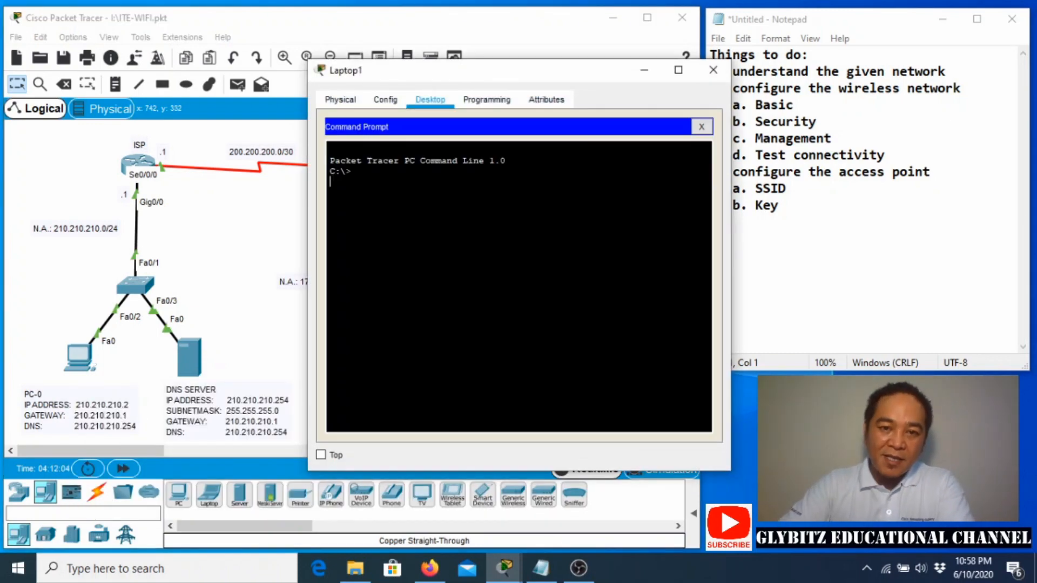
{"action": "type", "text": "ip"}
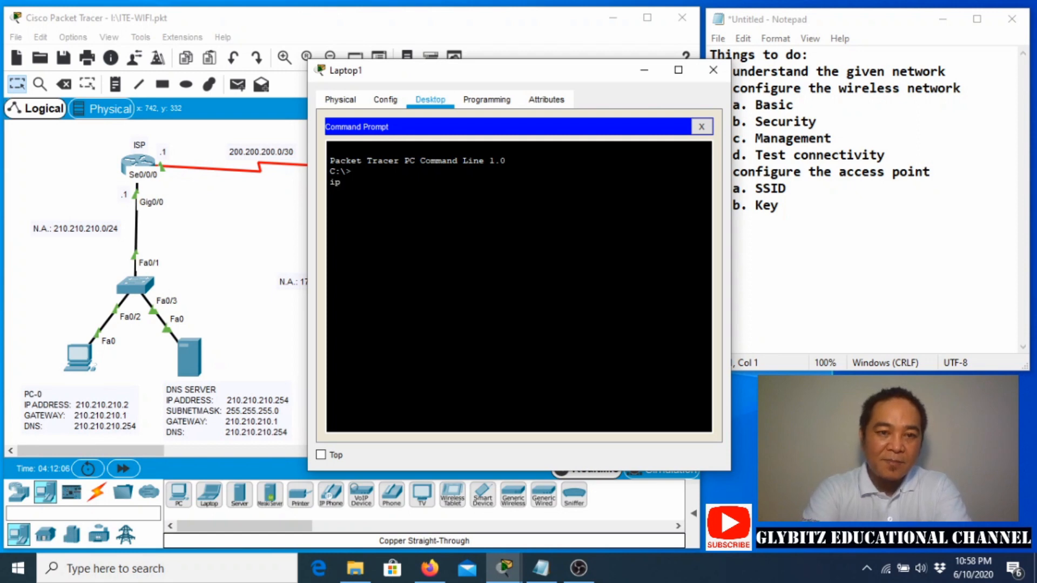
{"action": "type", "text": "config "}
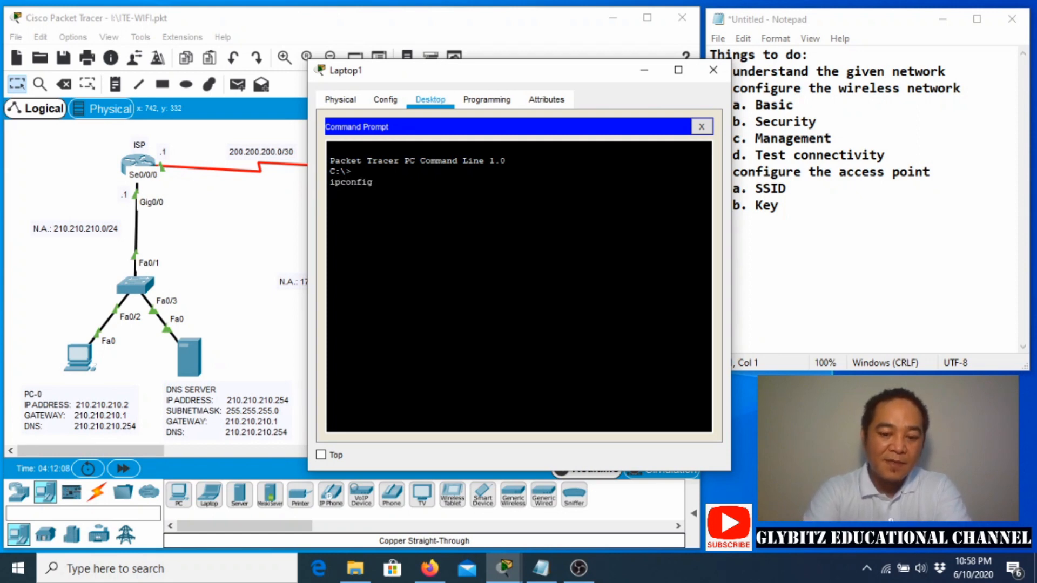
{"action": "type", "text": "/all"}
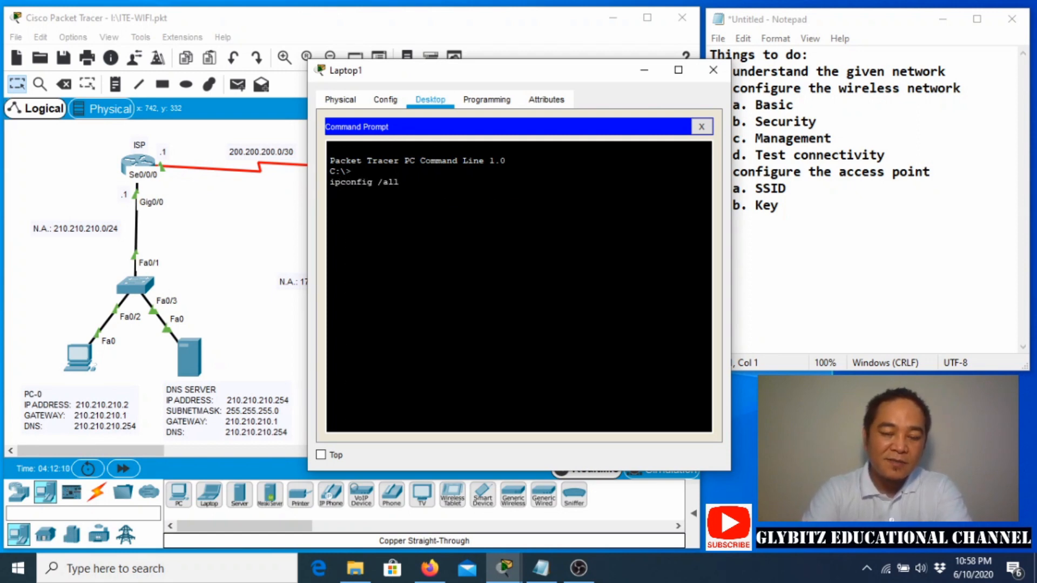
{"action": "key", "text": "Return"}
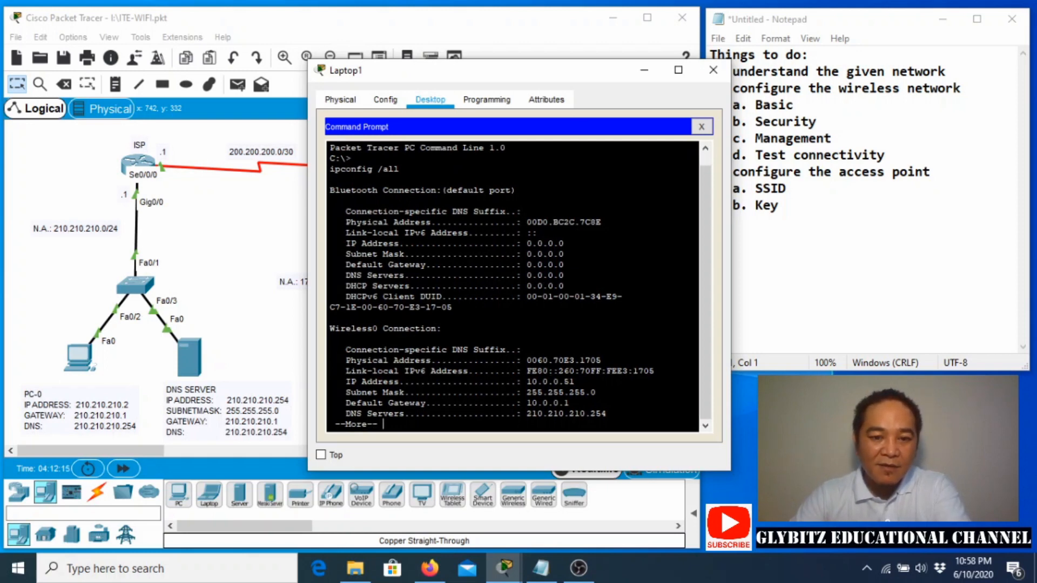
{"action": "key", "text": "space"}
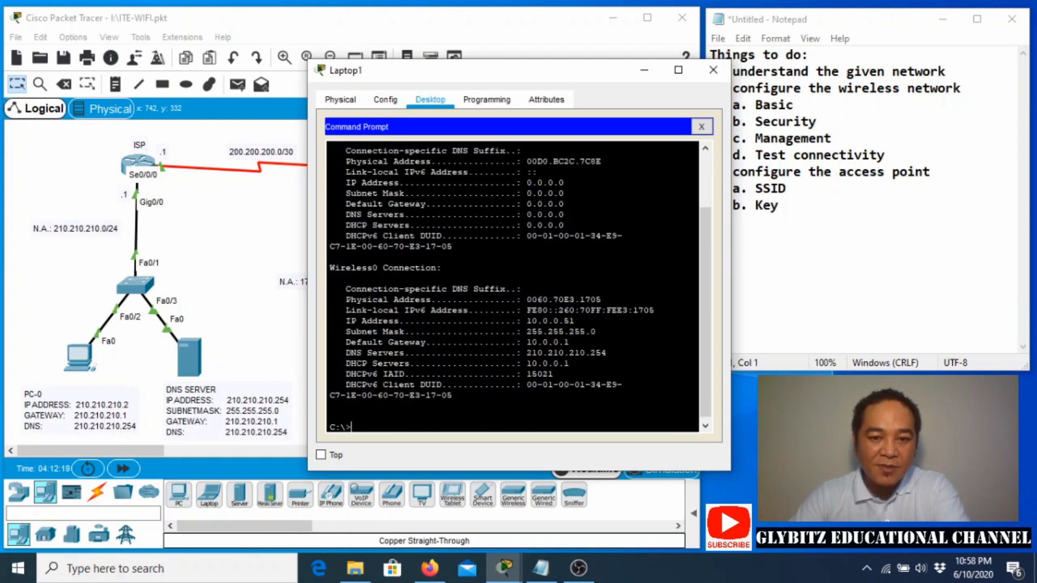
{"action": "left_click_drag", "start_coordinate": [527, 321], "coordinate": [574, 321]}
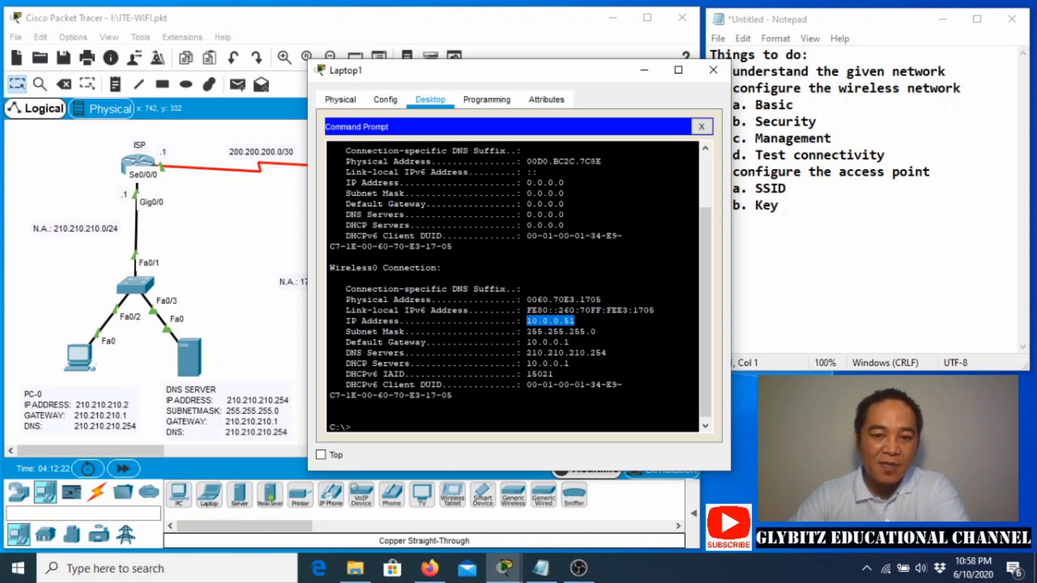
{"action": "left_click_drag", "start_coordinate": [526, 331], "coordinate": [595, 332]}
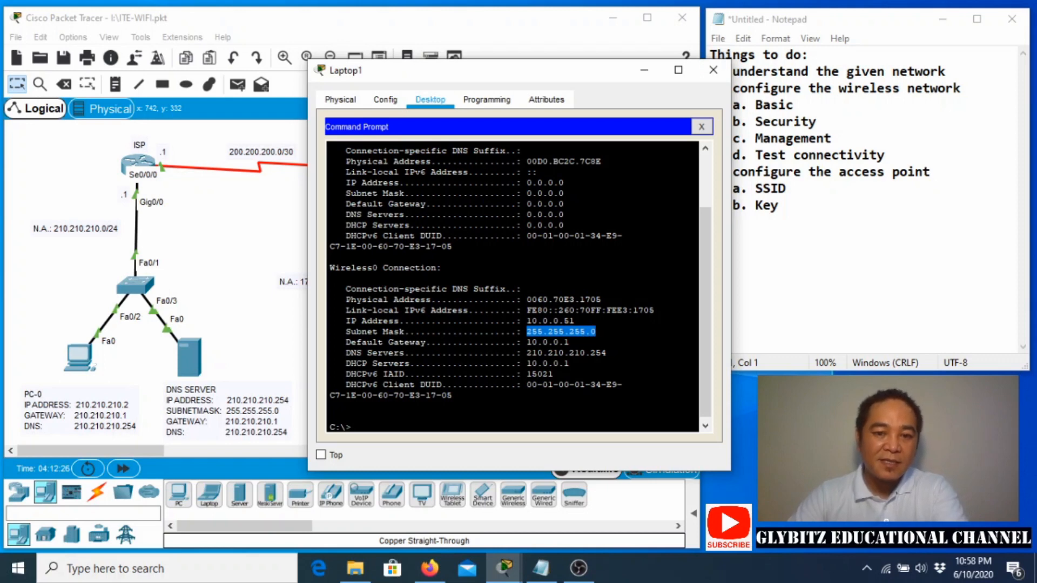
{"action": "left_click_drag", "start_coordinate": [526, 343], "coordinate": [606, 352]}
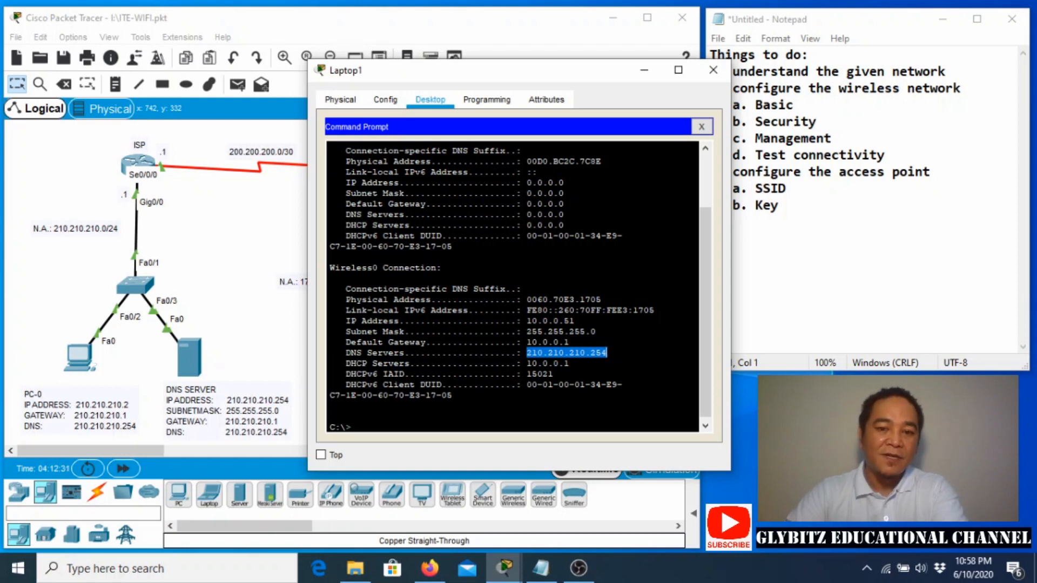
Browse to nnrtt.edu.om in Laptop1's browser, which returns Host Name Unresolved, then close it.
{"action": "left_click", "coordinate": [698, 129]}
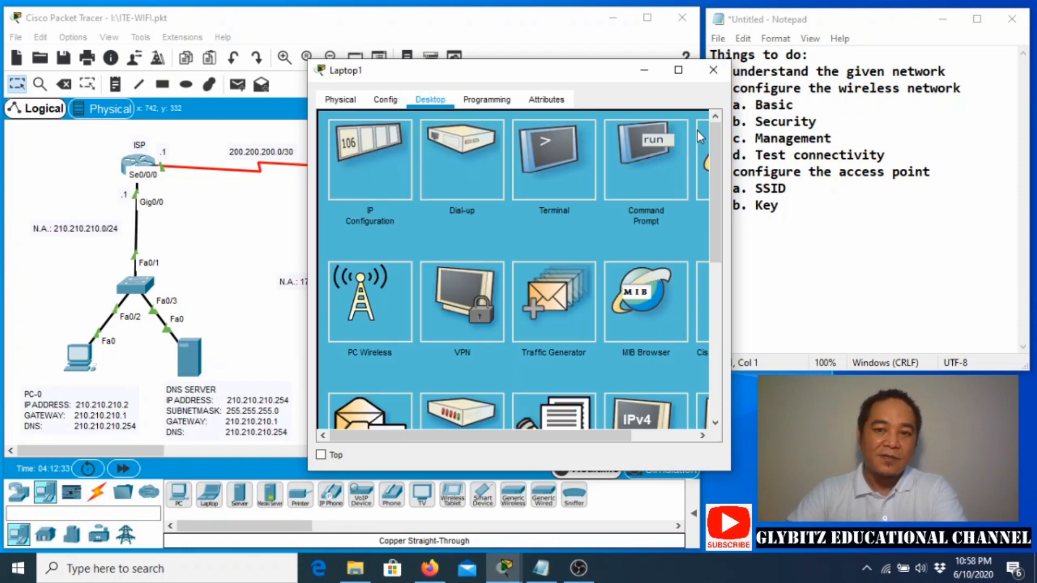
{"action": "left_click_drag", "start_coordinate": [507, 436], "coordinate": [572, 436]}
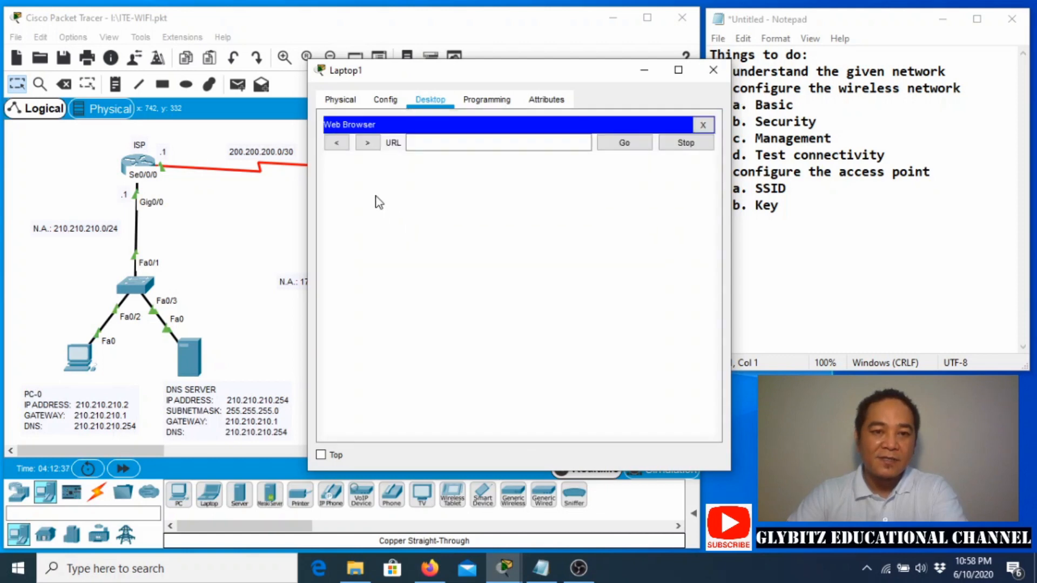
{"action": "type", "text": "n"}
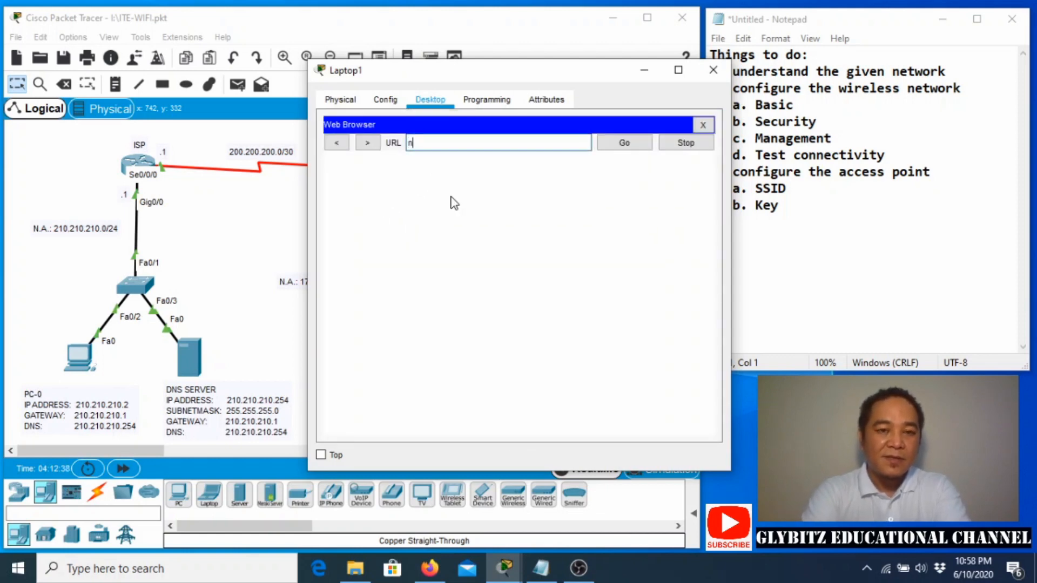
{"action": "type", "text": "nrtt.edu.om"}
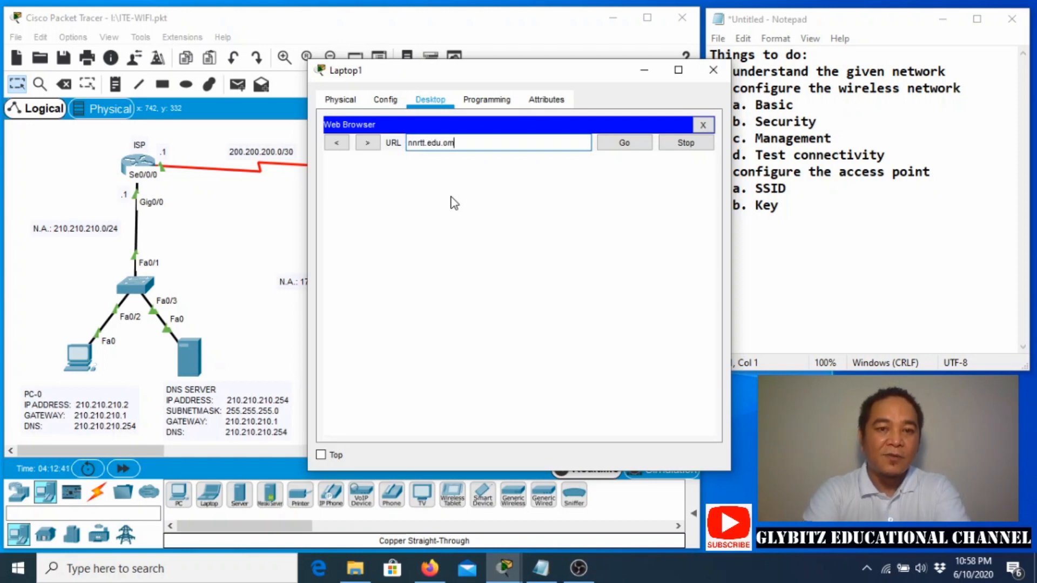
{"action": "left_click", "coordinate": [615, 148]}
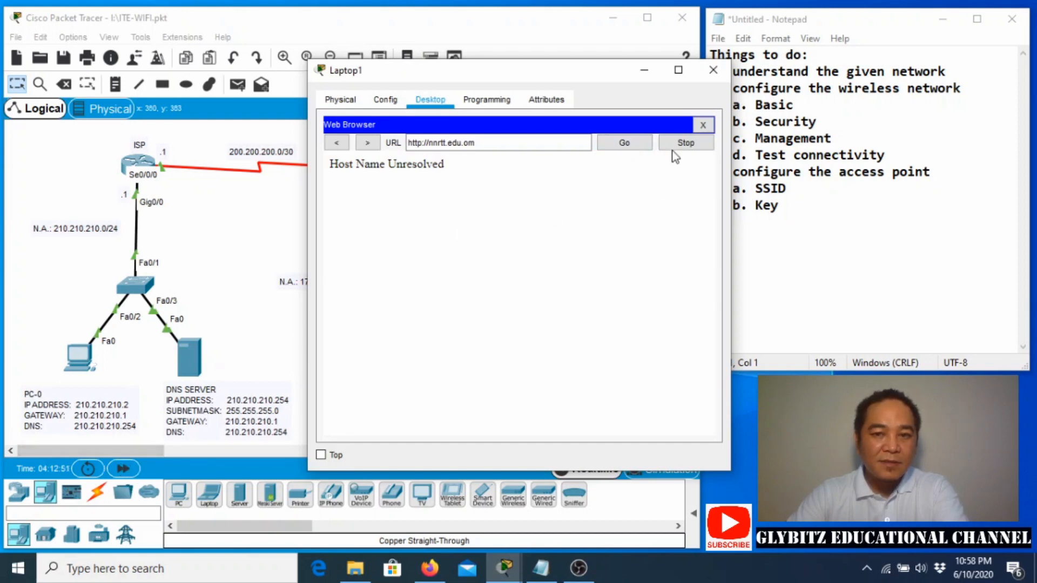
{"action": "left_click", "coordinate": [702, 125]}
{"action": "left_click", "coordinate": [124, 469]}
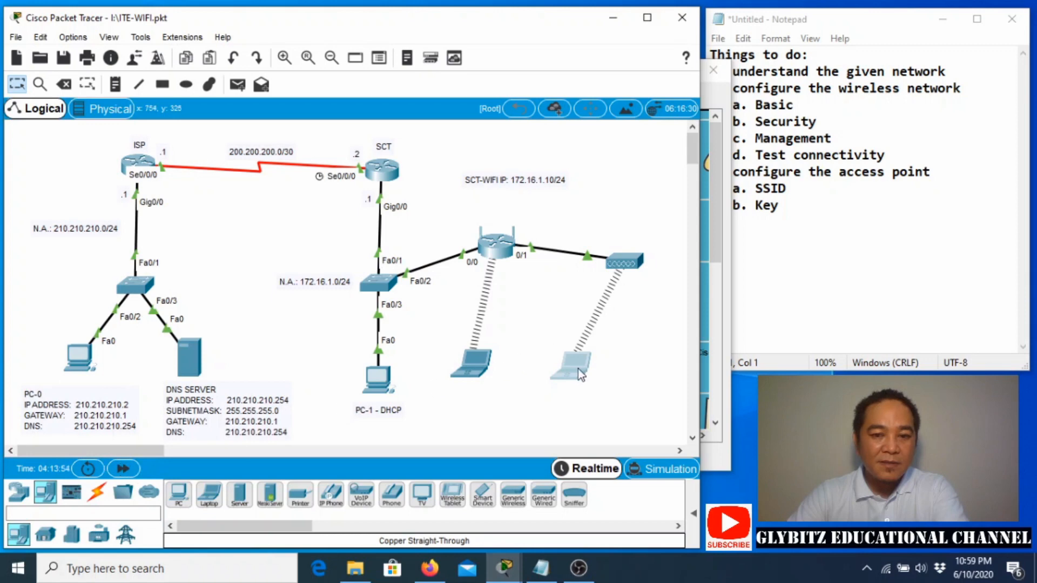
Load nnrtt-ite.edu.om in Laptop1's browser, showing the CISCO NNRT - IT ESSENTIALS welcome page.
{"action": "left_click", "coordinate": [578, 368]}
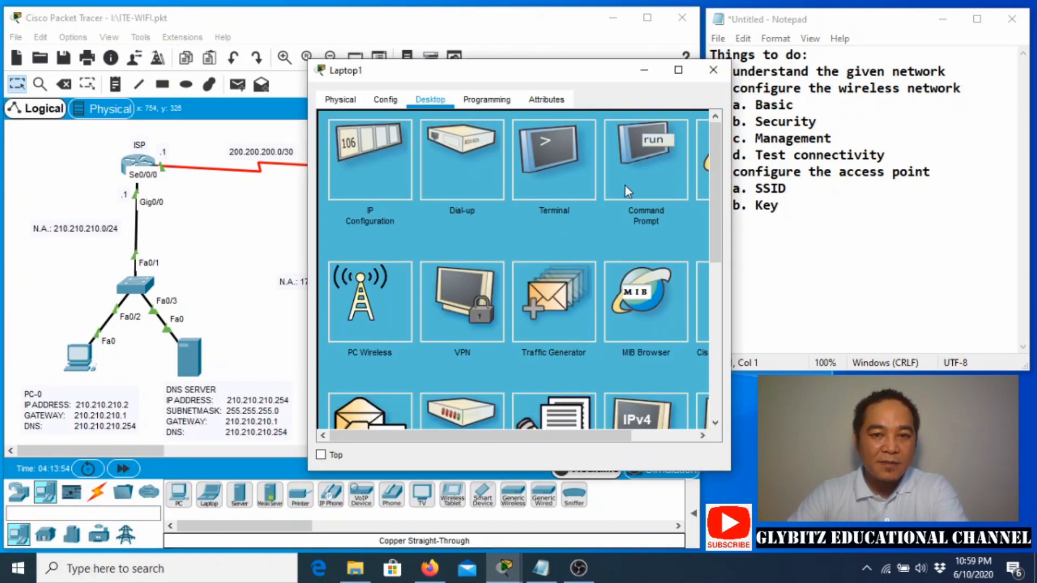
{"action": "left_click", "coordinate": [698, 168]}
{"action": "left_click", "coordinate": [436, 147]}
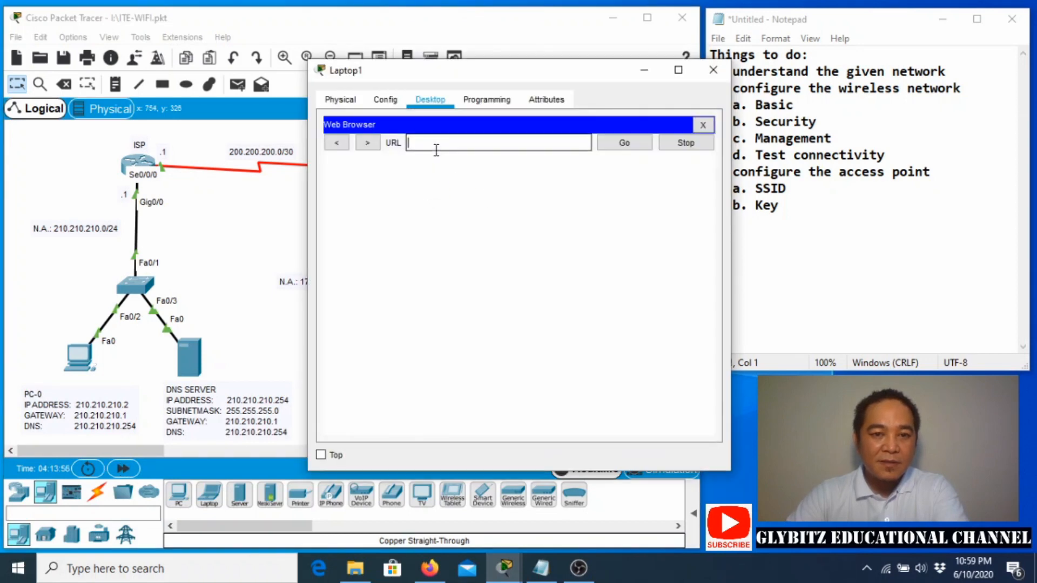
{"action": "type", "text": "nnrtt."}
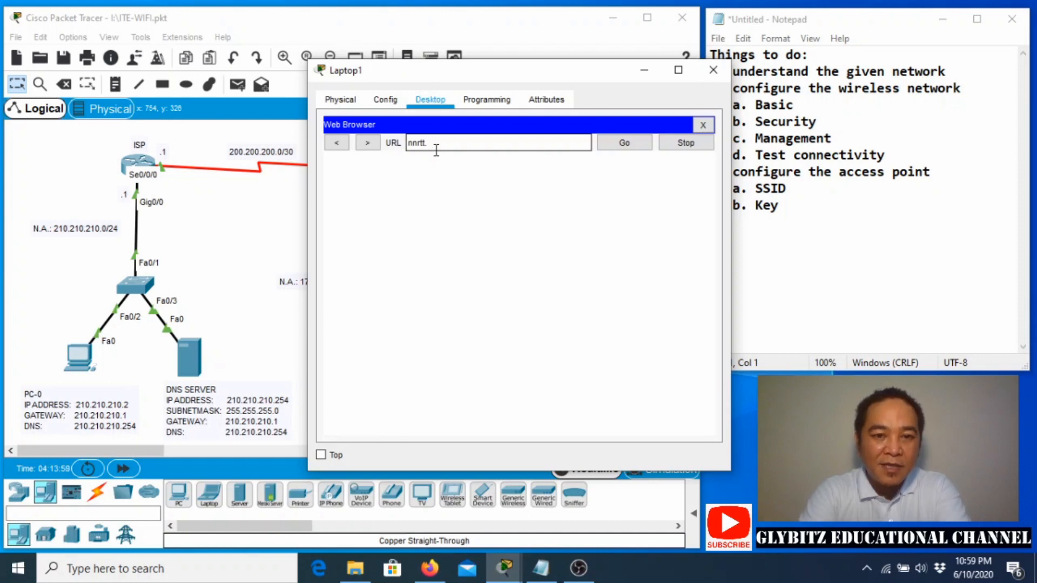
{"action": "key", "text": "BackSpace"}
{"action": "type", "text": "-ite"}
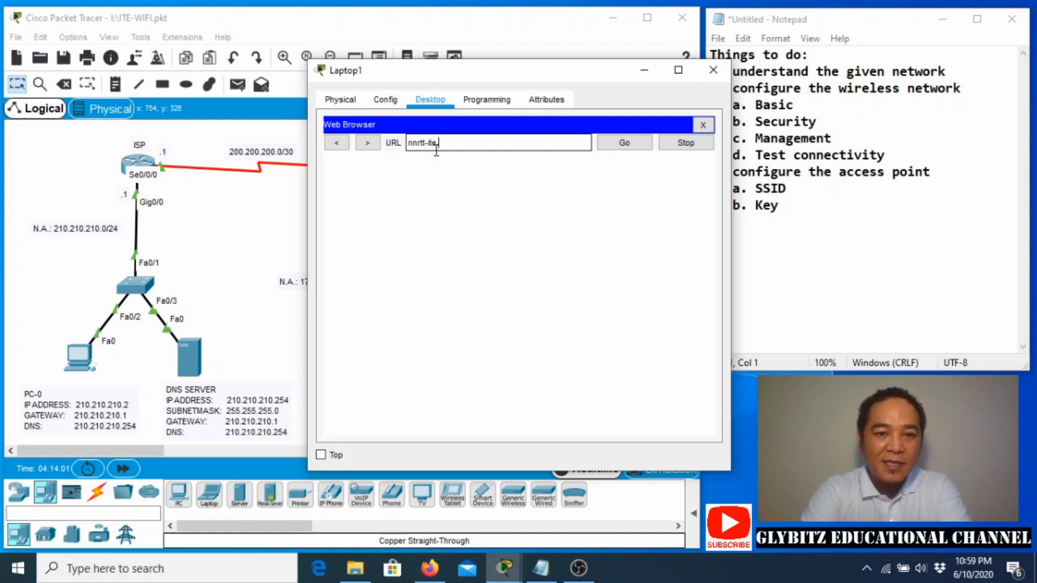
{"action": "type", "text": ".edu.om"}
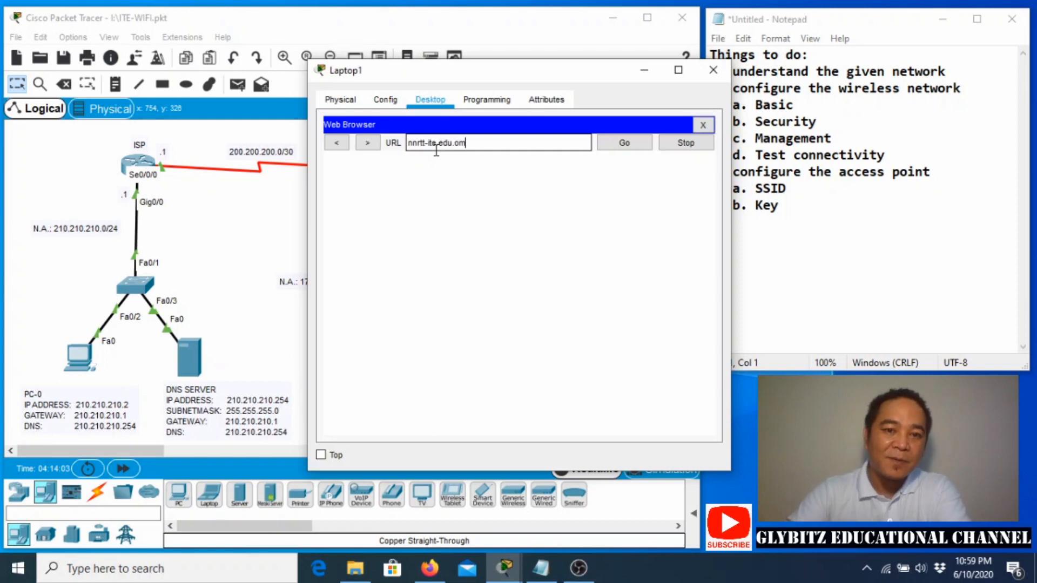
{"action": "left_click", "coordinate": [616, 148]}
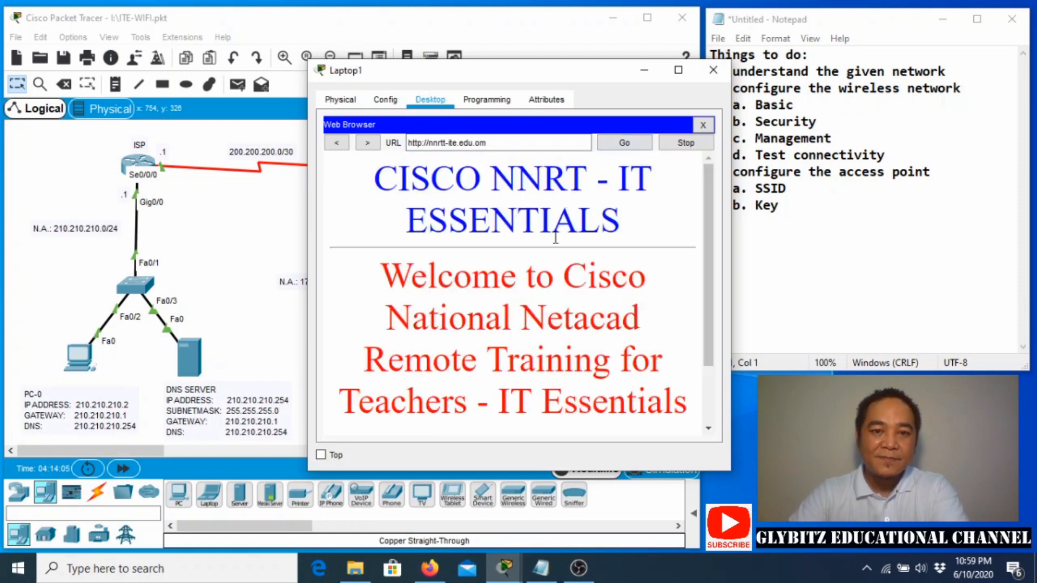
{"action": "left_click_drag", "start_coordinate": [503, 80], "coordinate": [268, 55]}
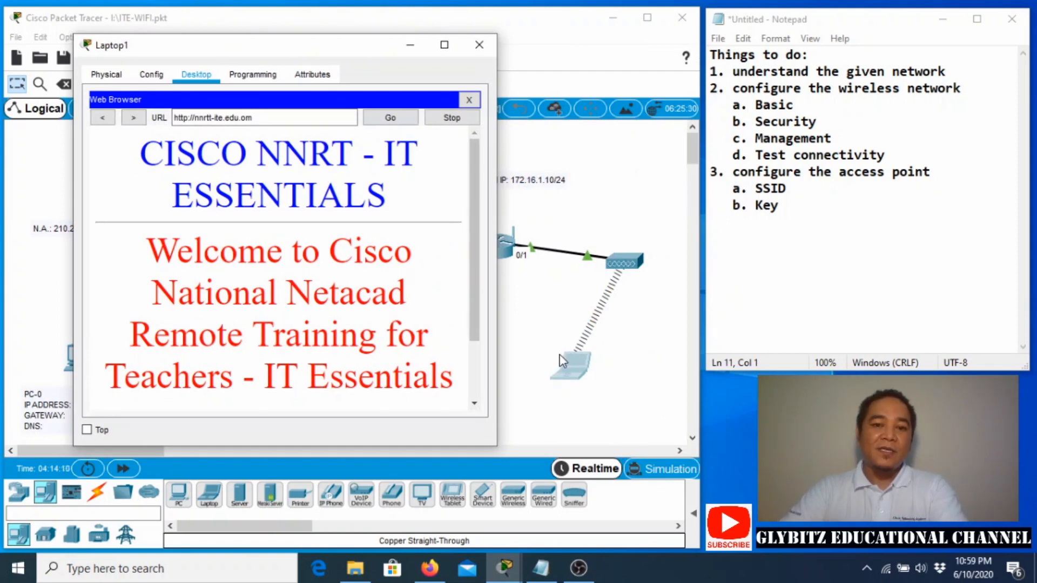
{"action": "left_click_drag", "start_coordinate": [356, 51], "coordinate": [529, 78]}
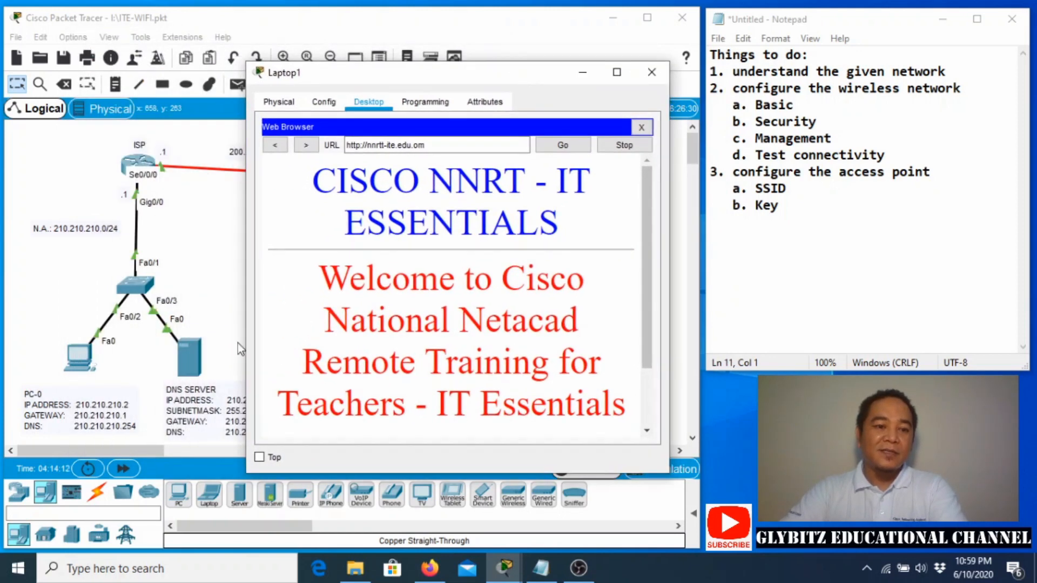